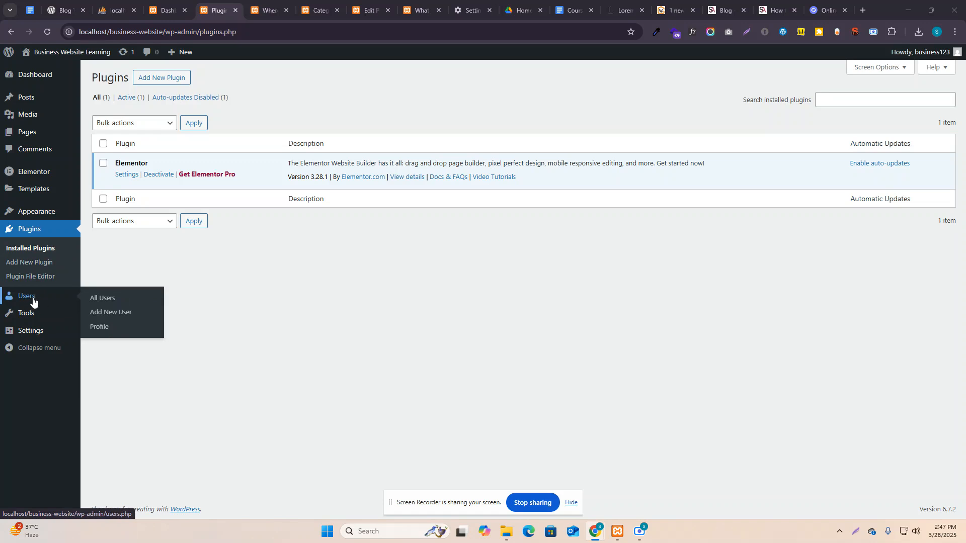
Go to the Users page and open the Add New User form.
click(33, 299)
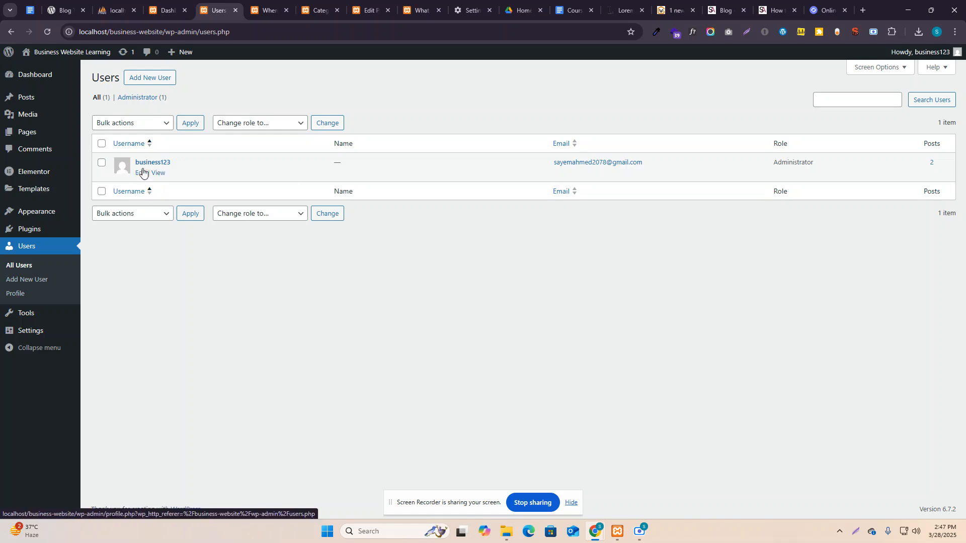
mouse_move(936, 59)
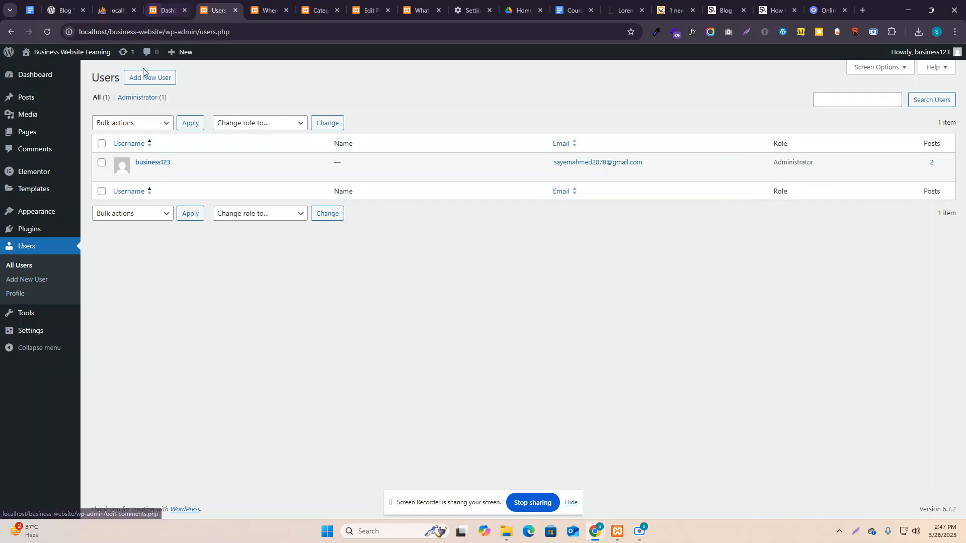
click(152, 82)
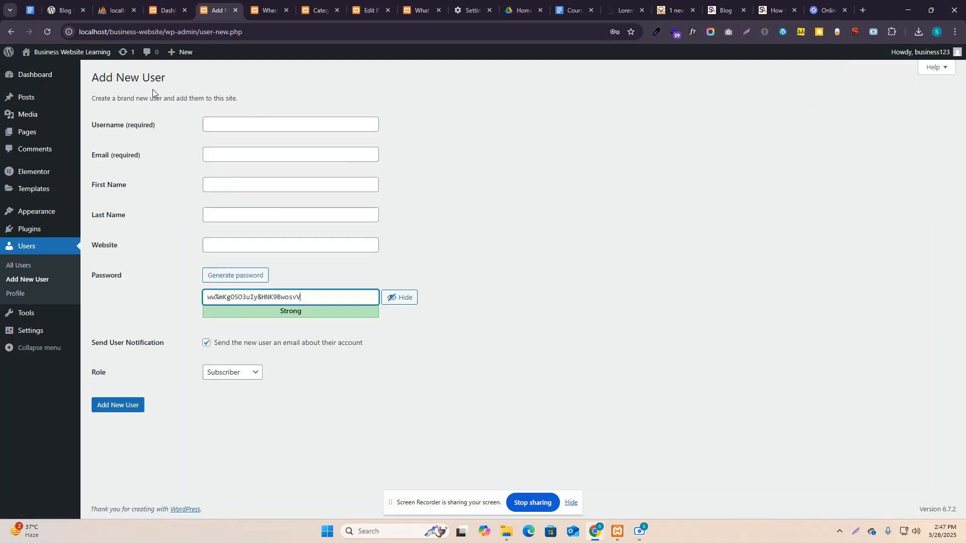
Enter a username and the saved e-mail, and replace the generated password with a custom password.
click(222, 123)
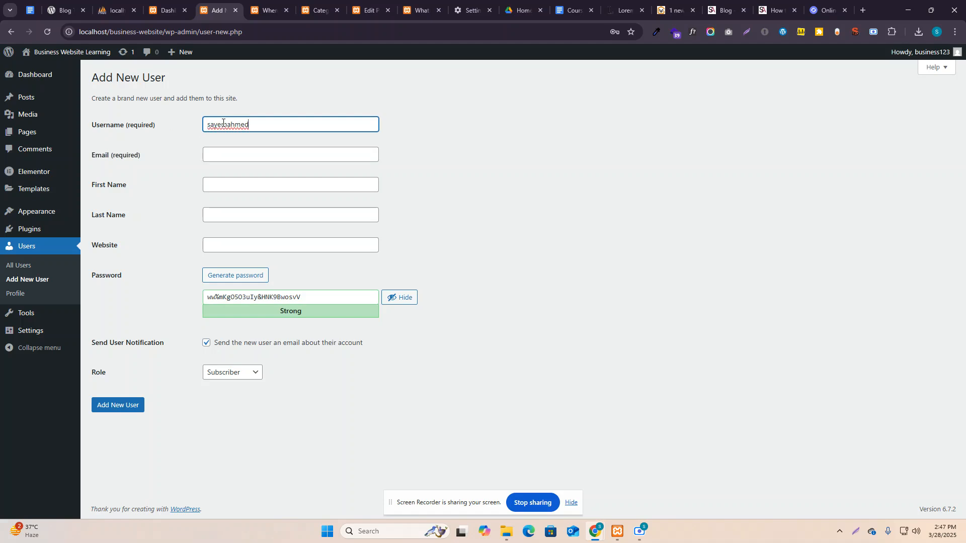
click(215, 157)
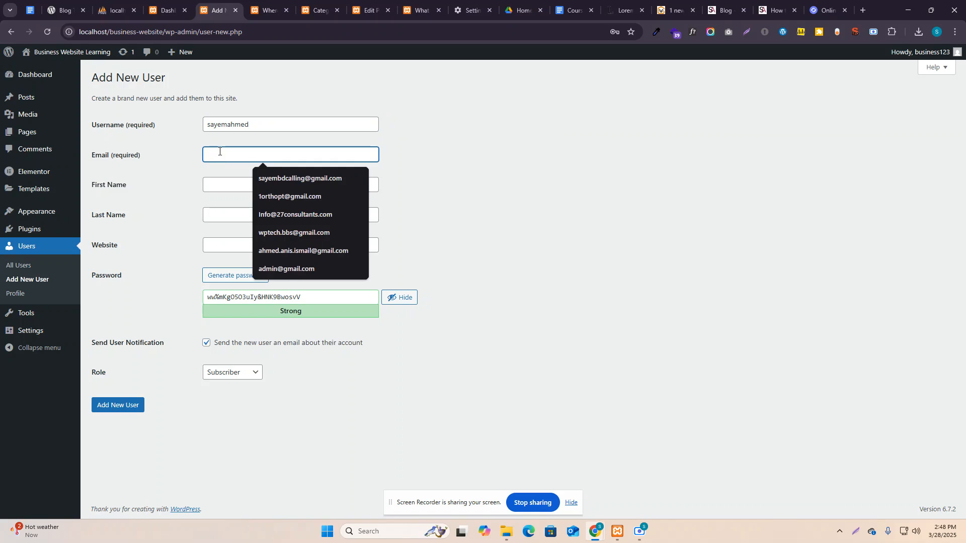
click(280, 177)
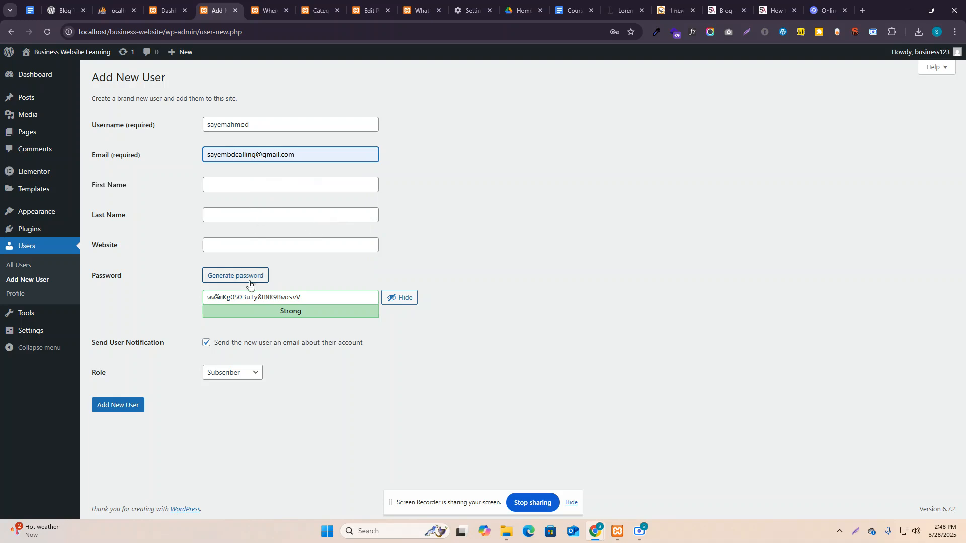
click(267, 298)
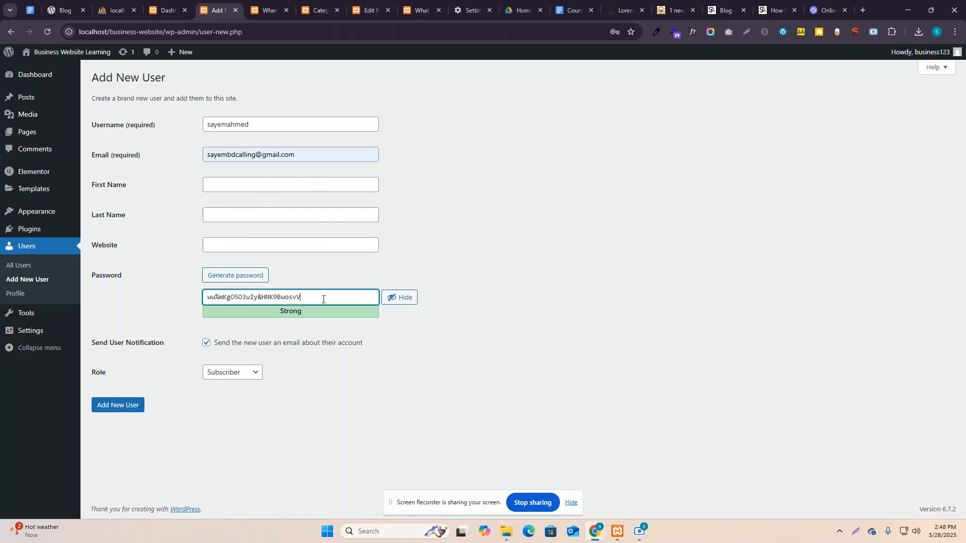
drag(322, 298, 194, 303)
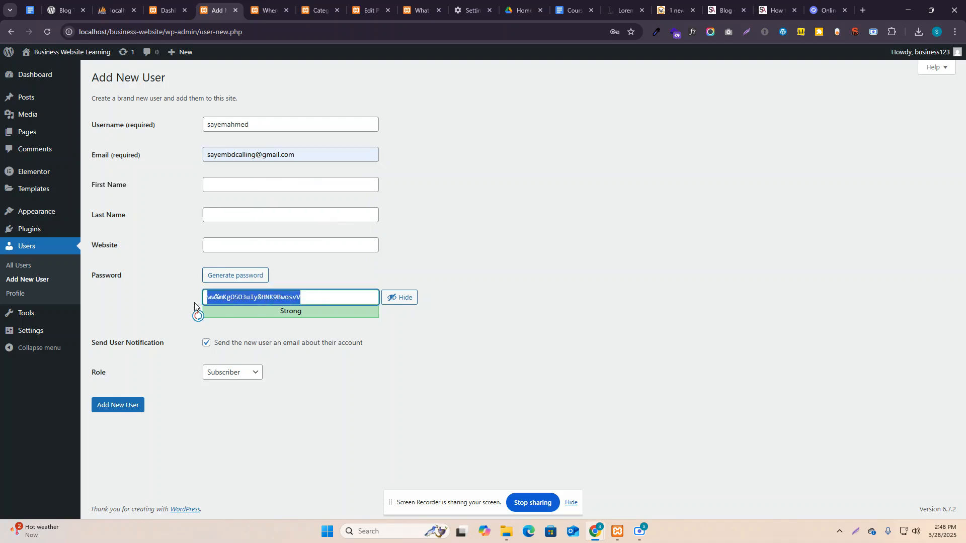
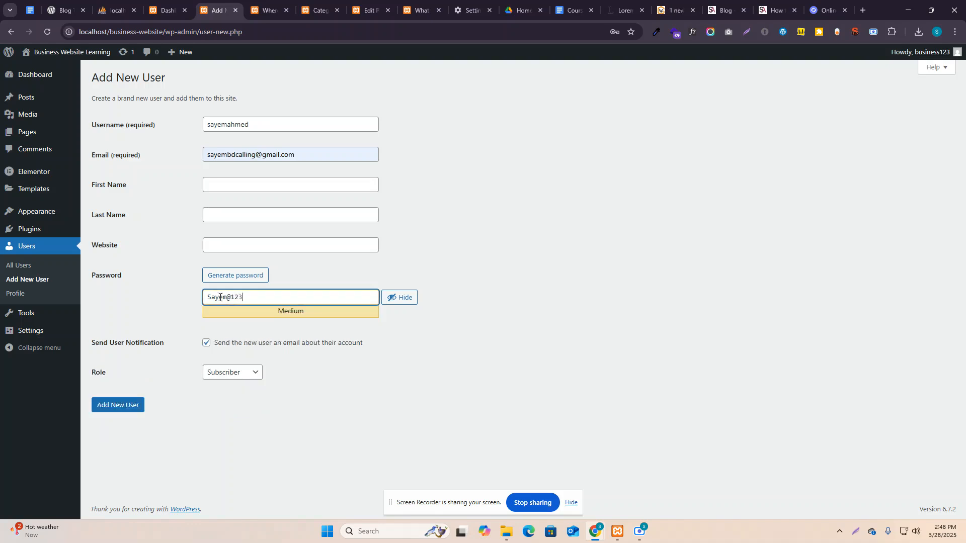
Create the user with the Contributor role and Send User Notification unchecked.
click(205, 346)
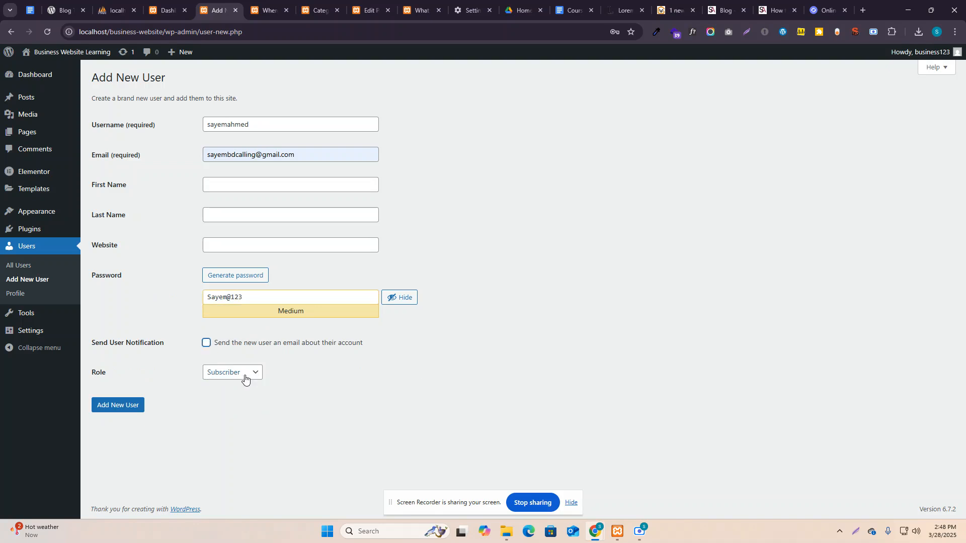
click(245, 380)
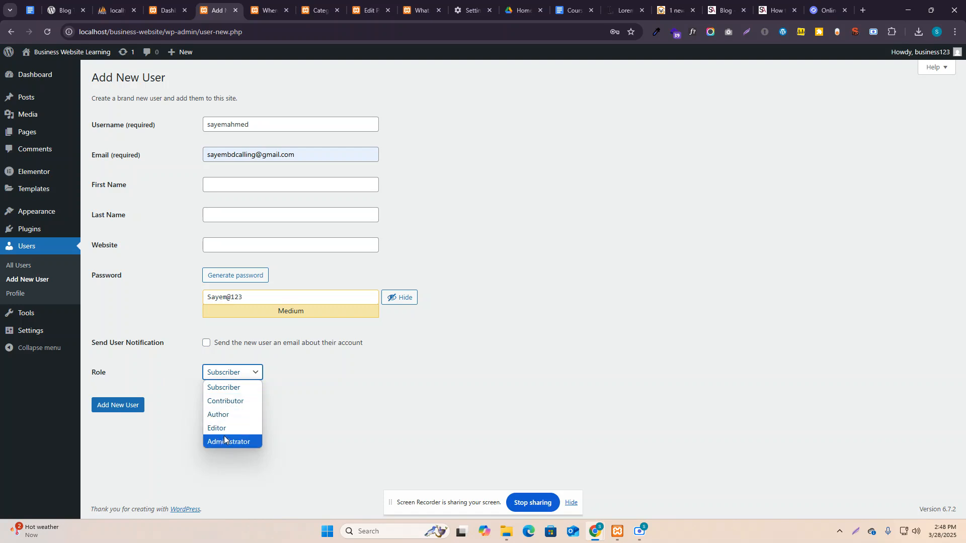
click(233, 378)
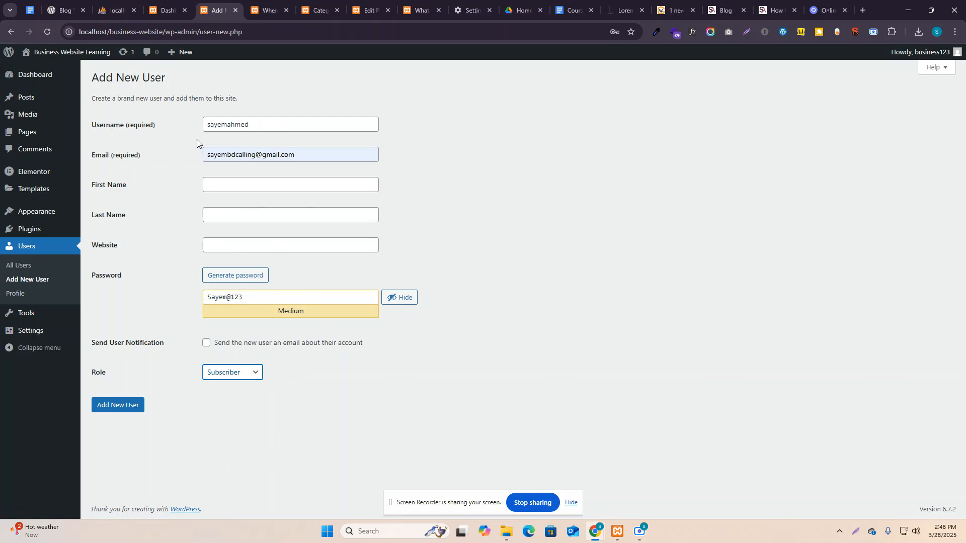
click(251, 373)
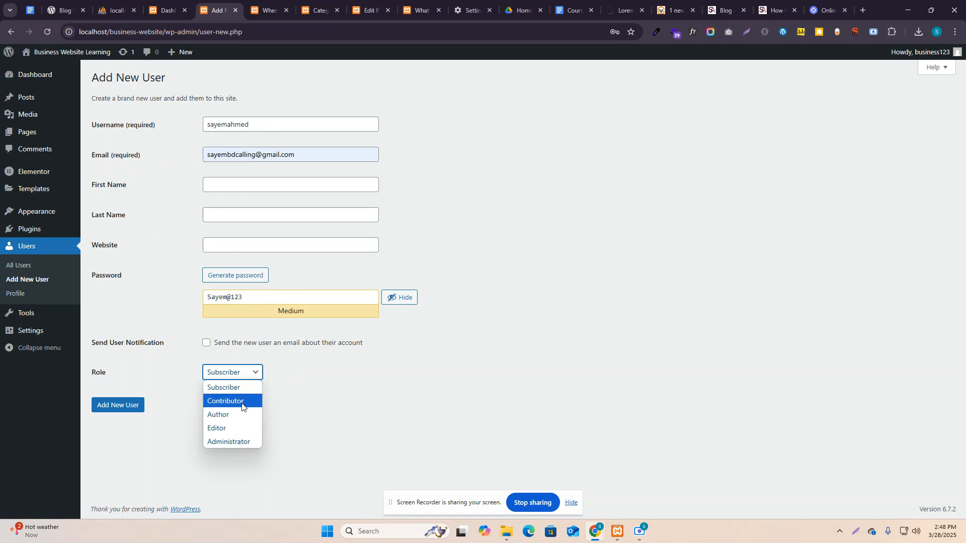
click(242, 402)
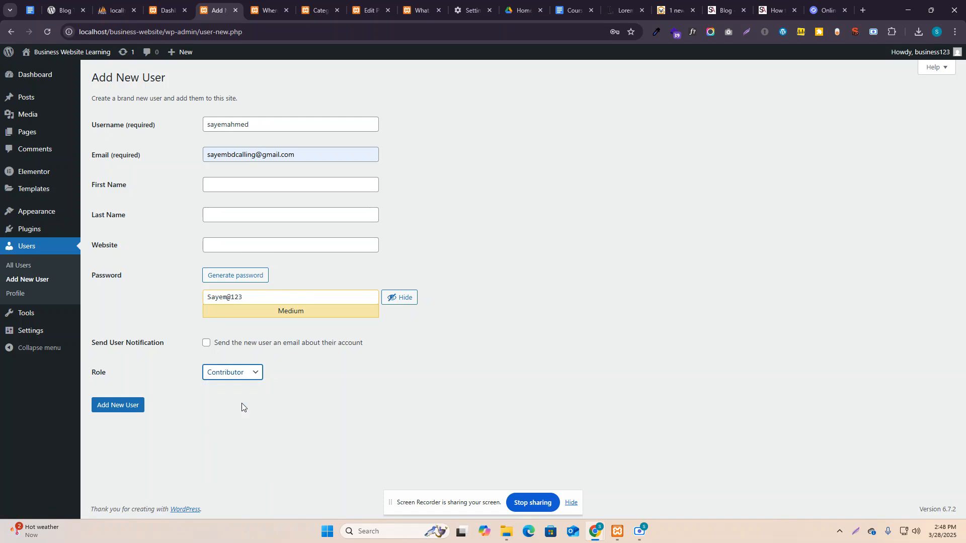
click(237, 374)
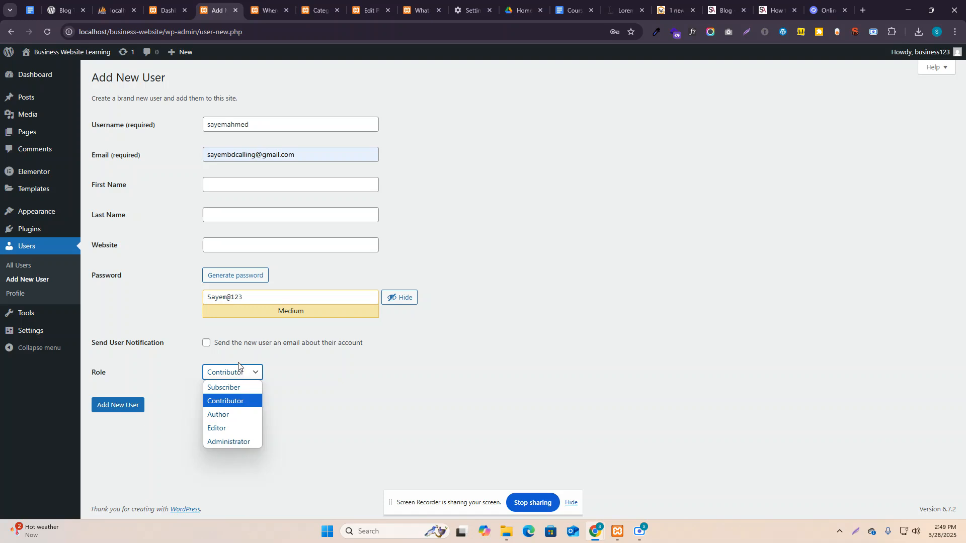
click(241, 372)
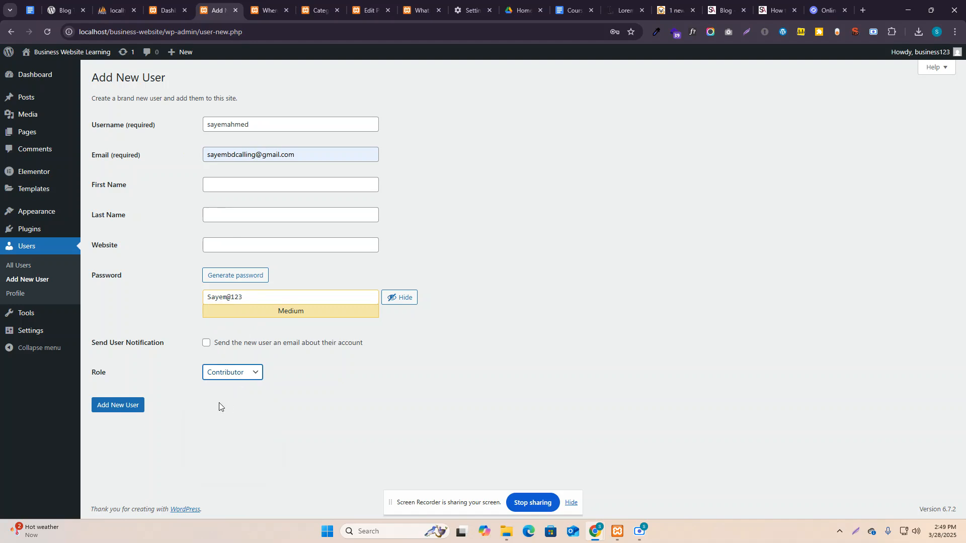
click(116, 405)
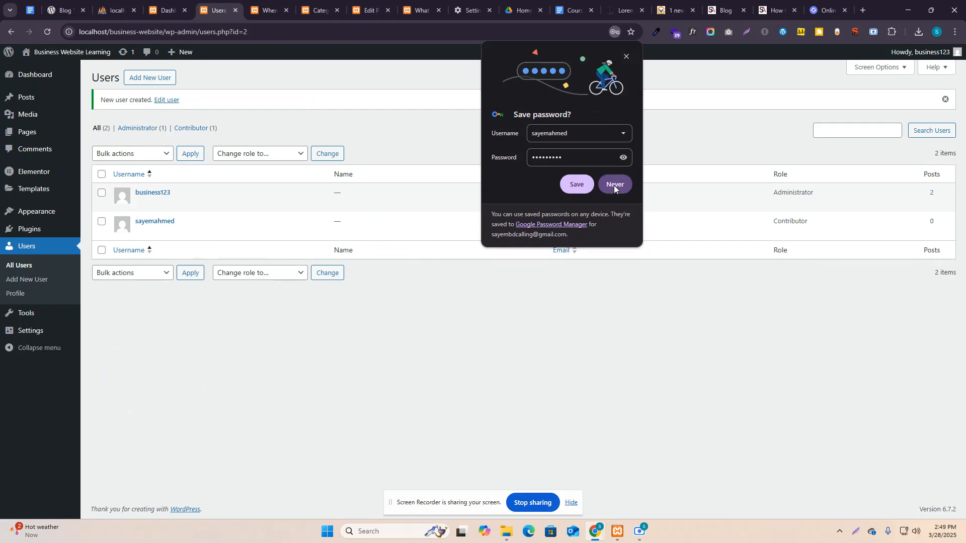
Decline Chrome's save-password offer, copy the wp-admin address, and open a new Incognito window.
click(576, 184)
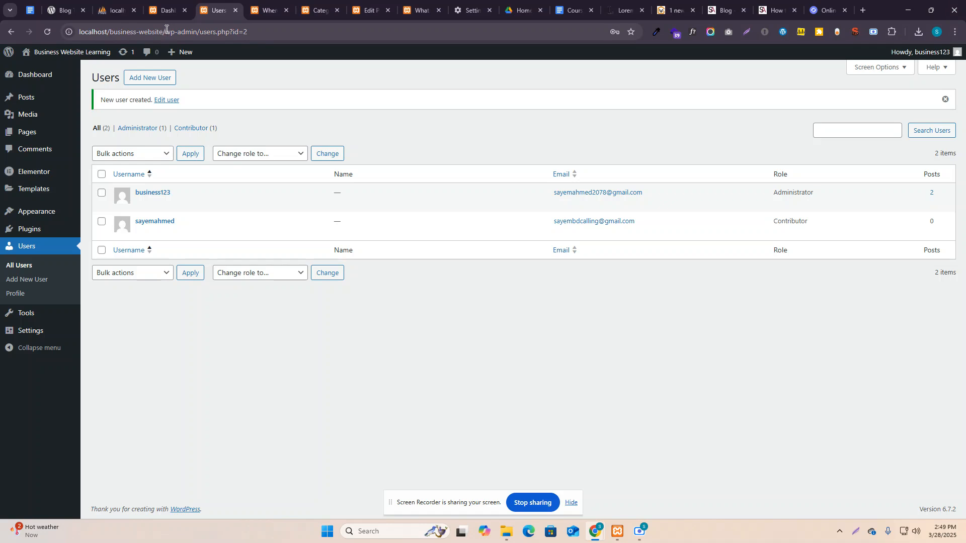
drag(200, 32, 76, 41)
key(ctrl+c)
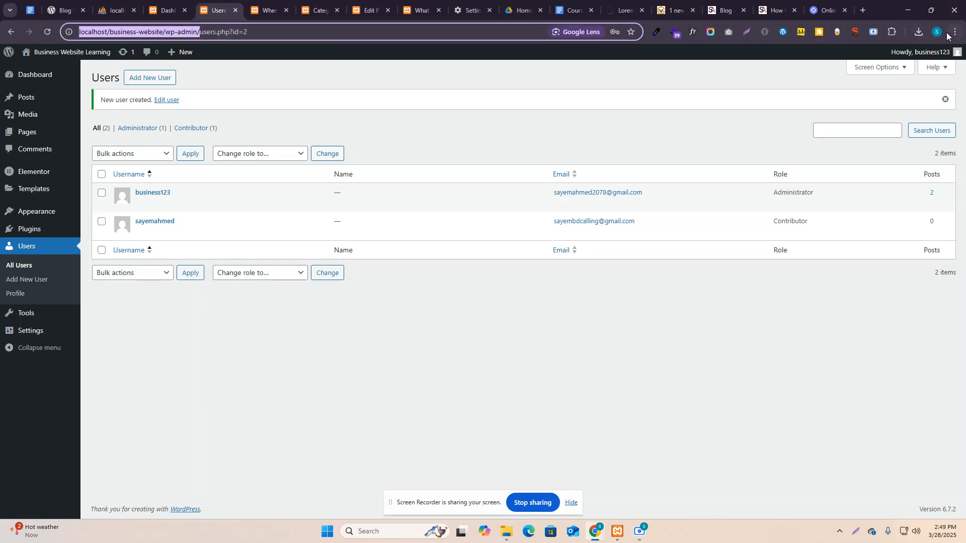
click(955, 34)
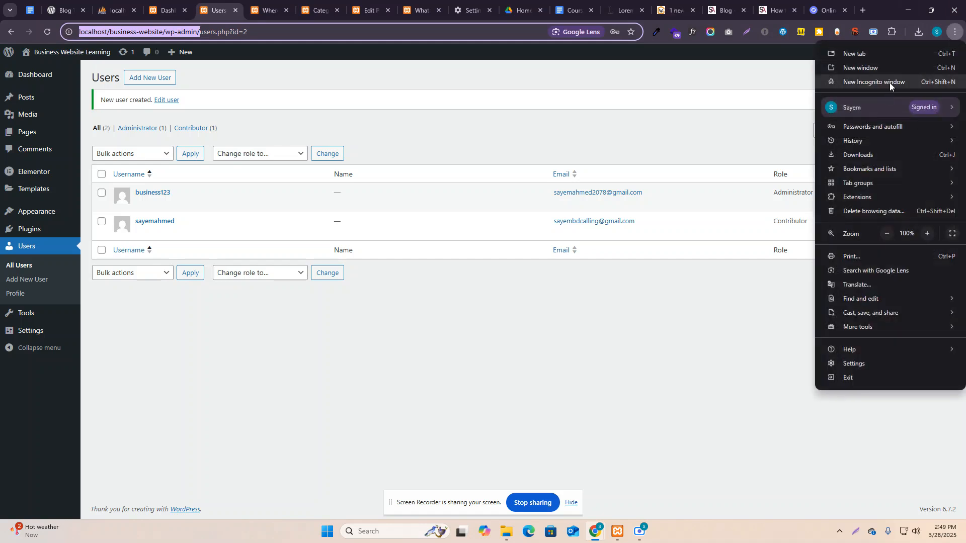
click(888, 82)
Load the pasted wp-admin URL and log in with the new contributor's username and password.
key(ctrl+v)
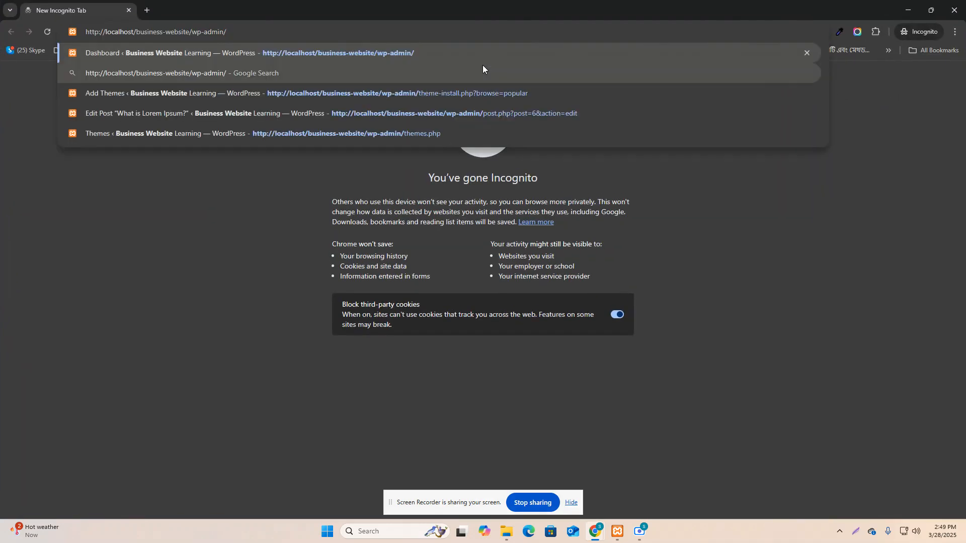
key(Return)
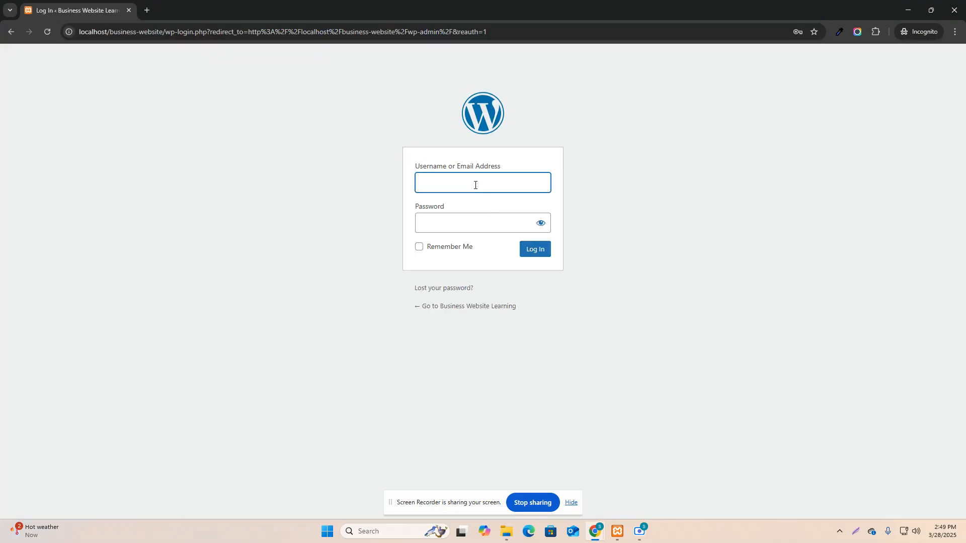
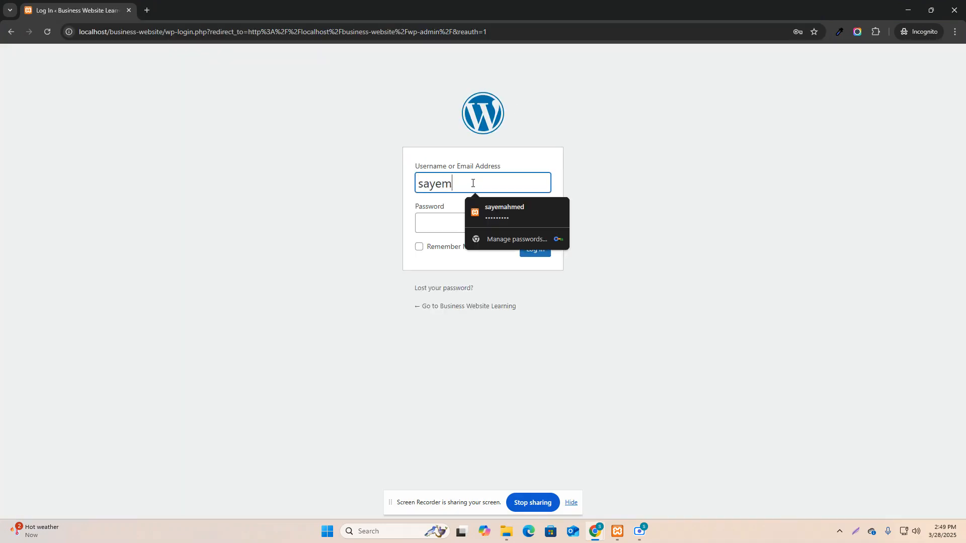
click(438, 218)
text(•••)
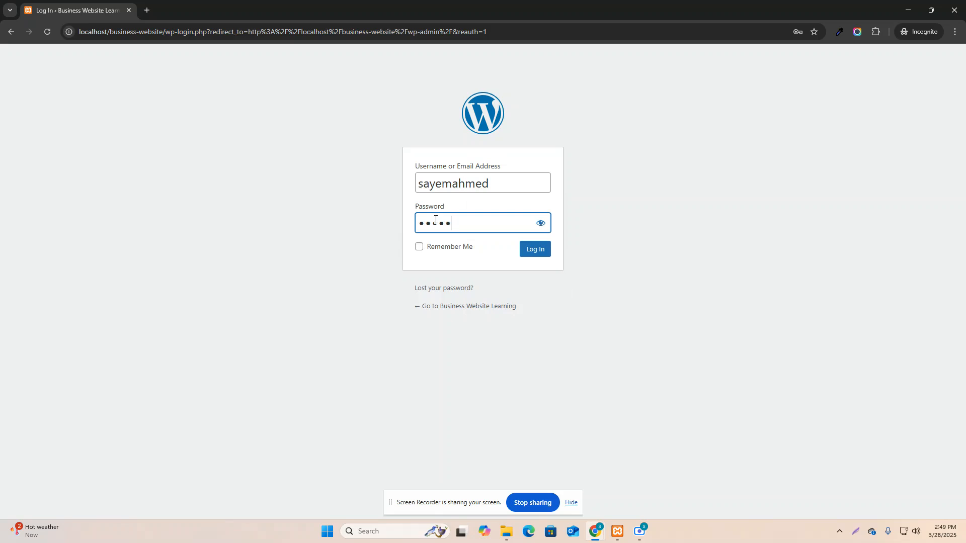
text(••••••)
key(Return)
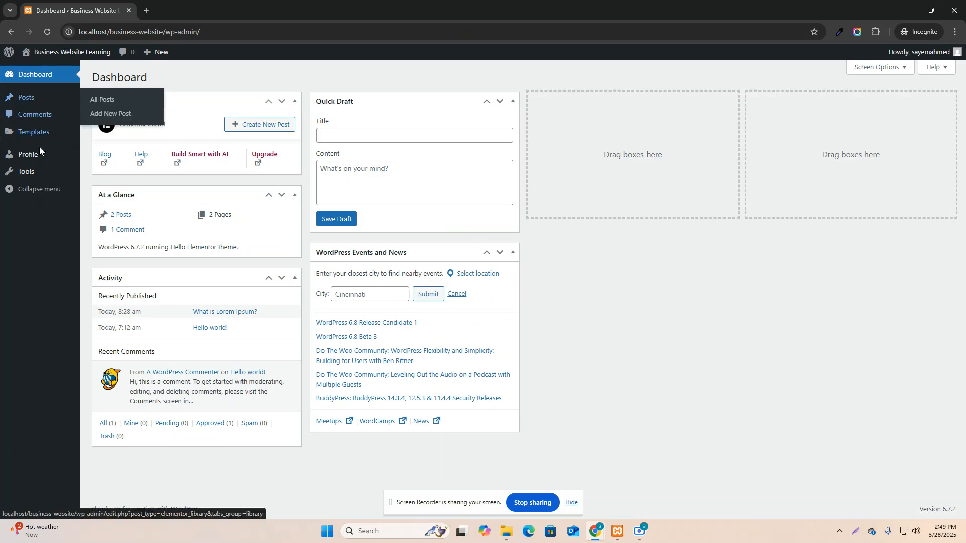
As the contributor, check the Posts list, the new-post editor and the Comments screen.
click(26, 100)
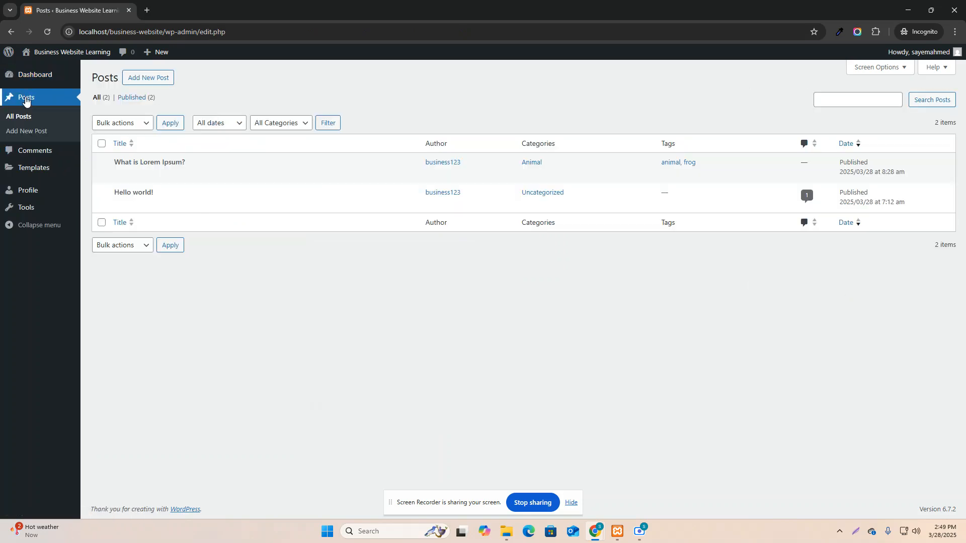
click(153, 79)
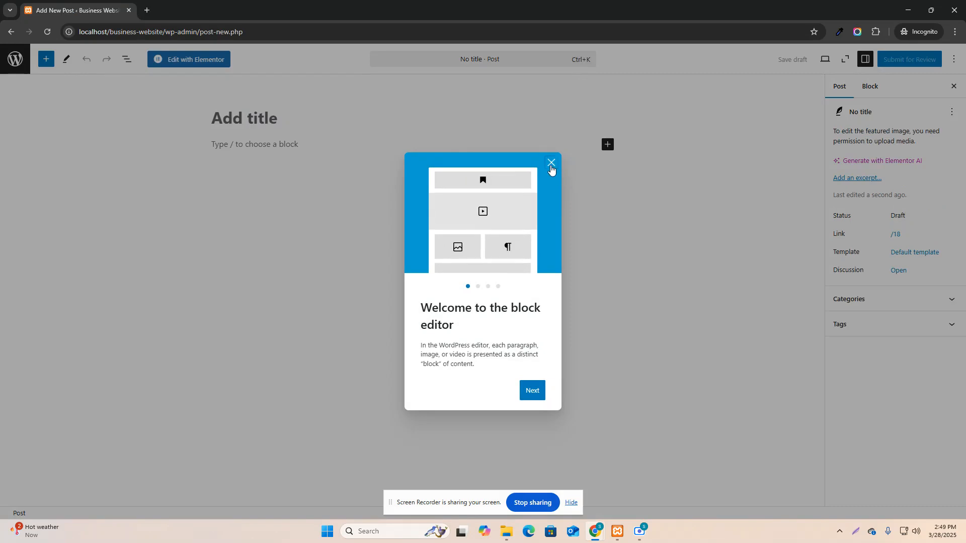
click(550, 163)
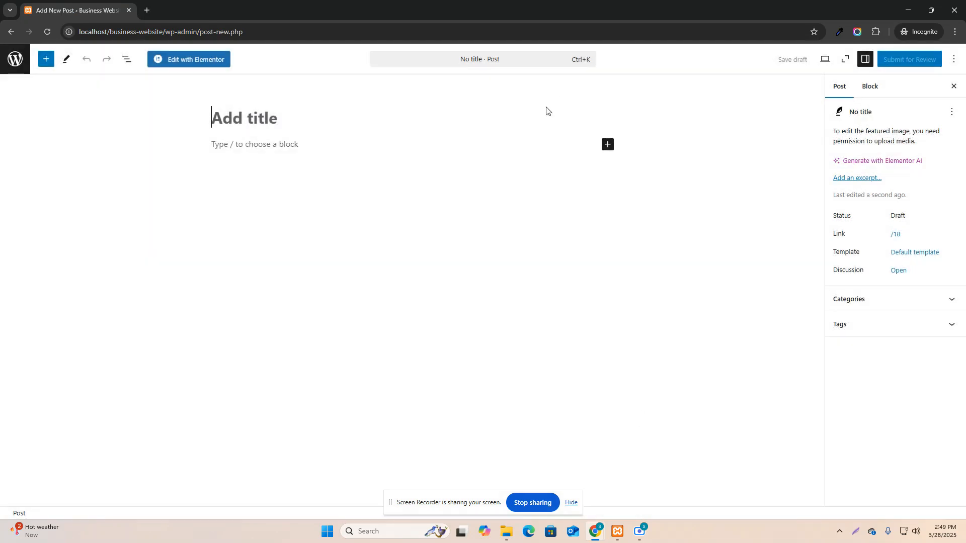
click(11, 32)
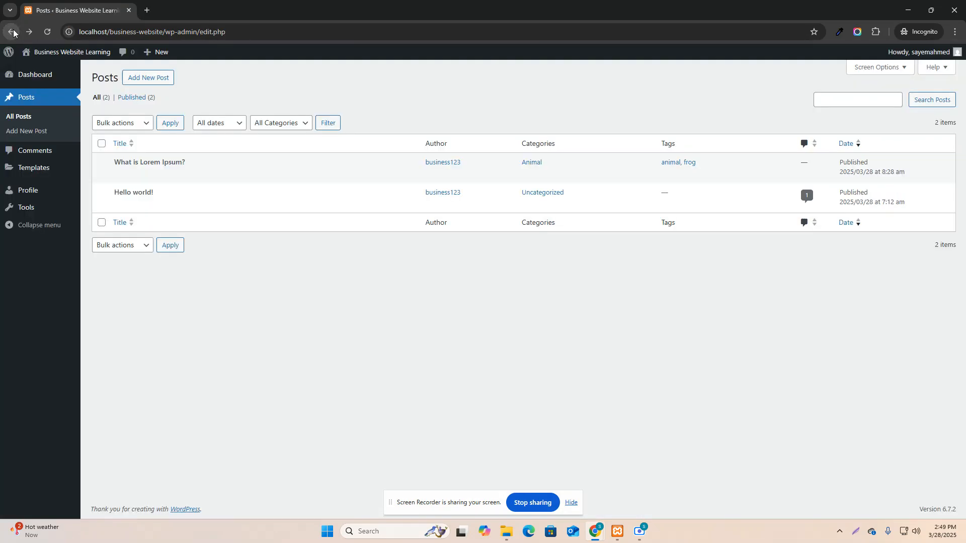
click(47, 153)
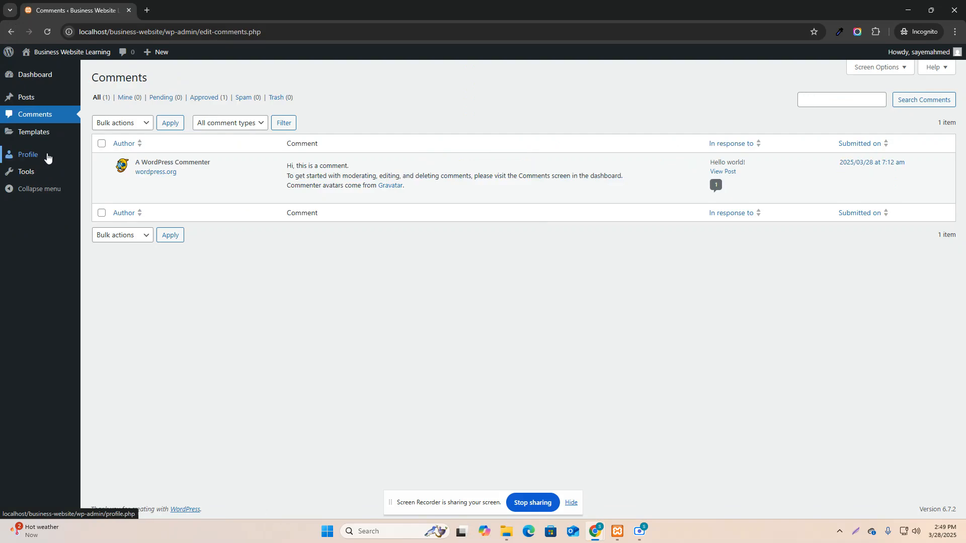
click(11, 32)
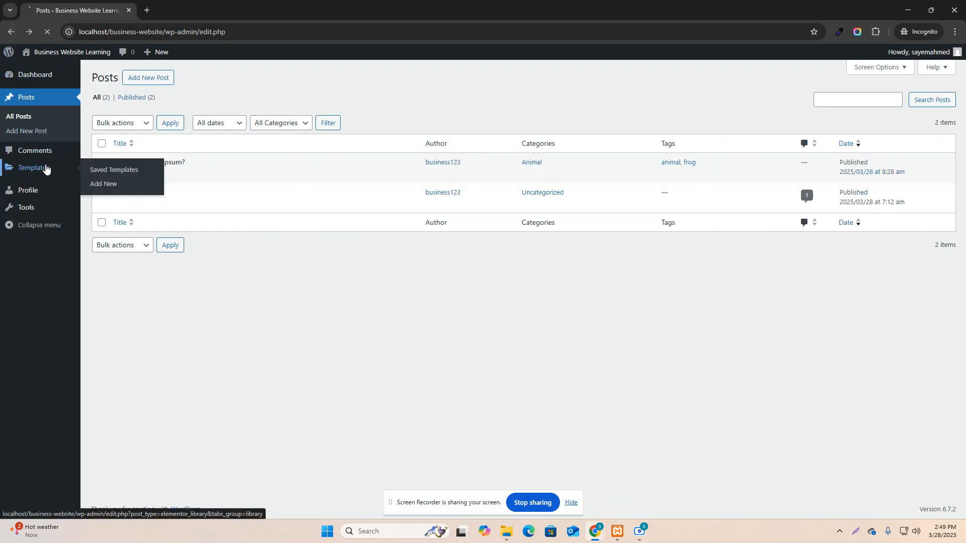
Visit Templates, Profile and Tools, then minimize the Incognito window.
click(47, 168)
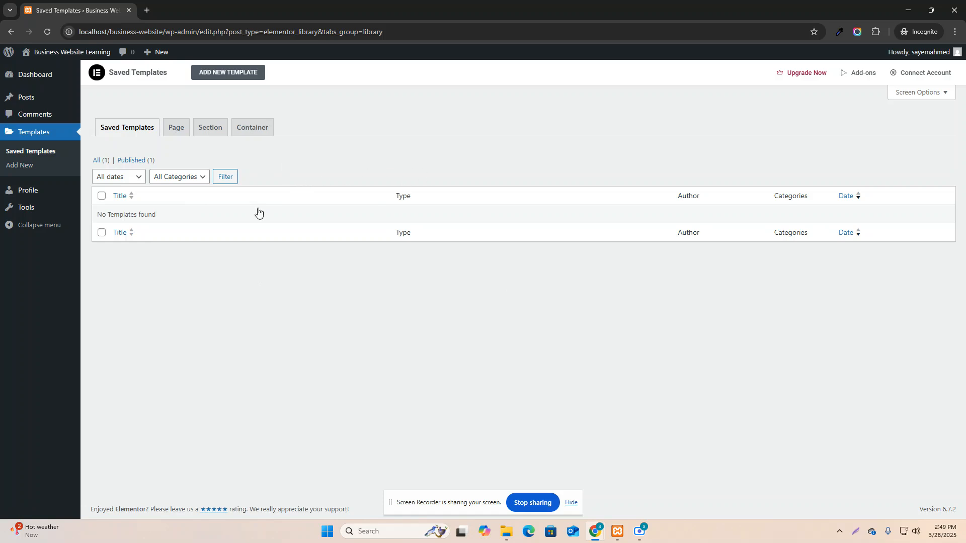
click(45, 191)
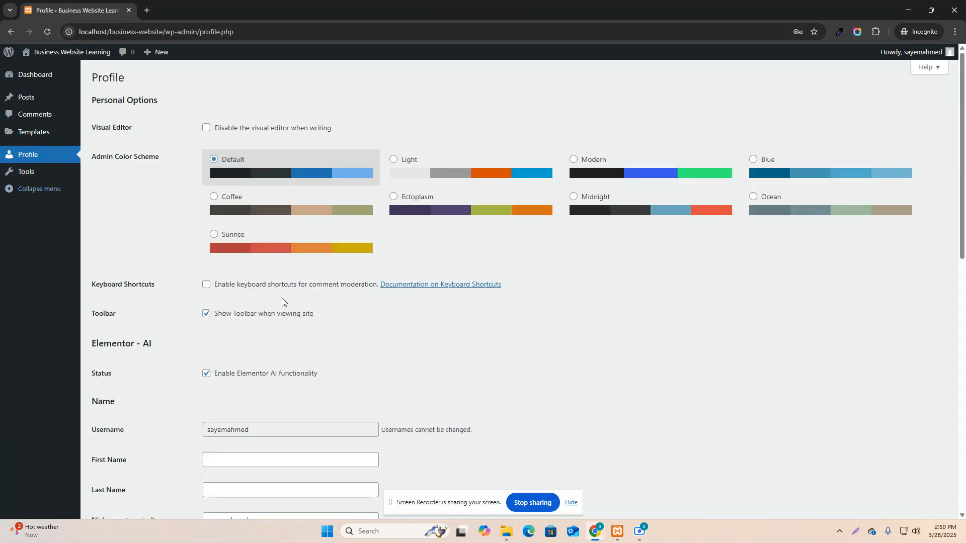
scroll(305, 285, down, 15)
scroll(304, 279, up, 15)
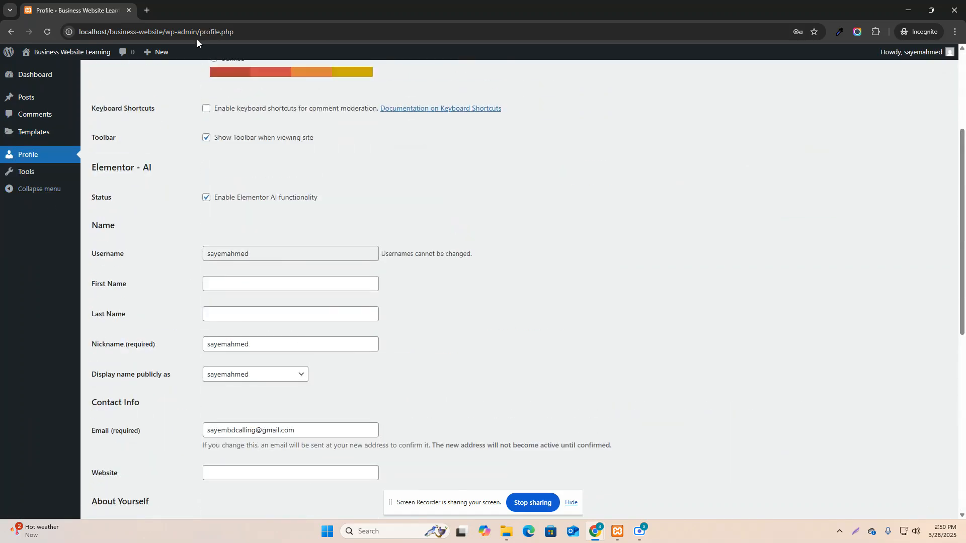
click(44, 173)
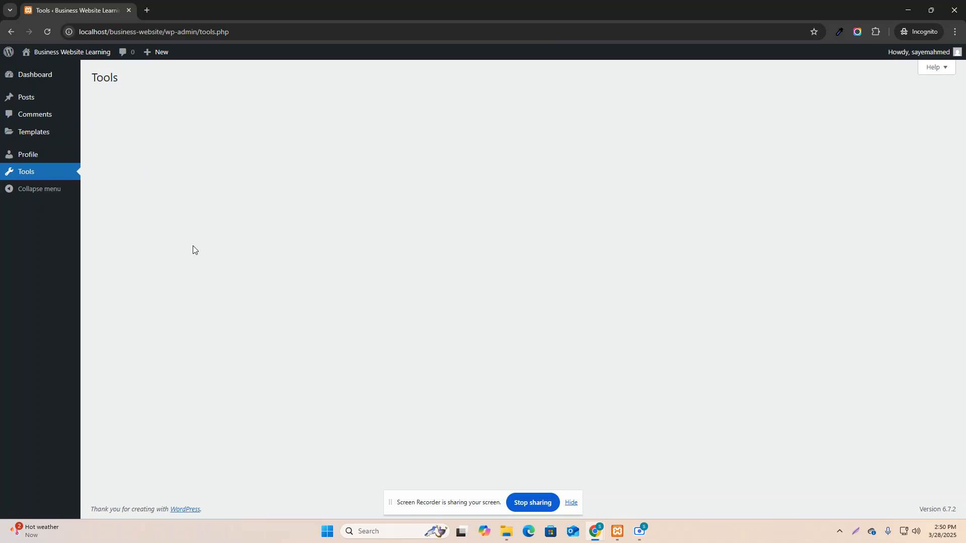
click(915, 4)
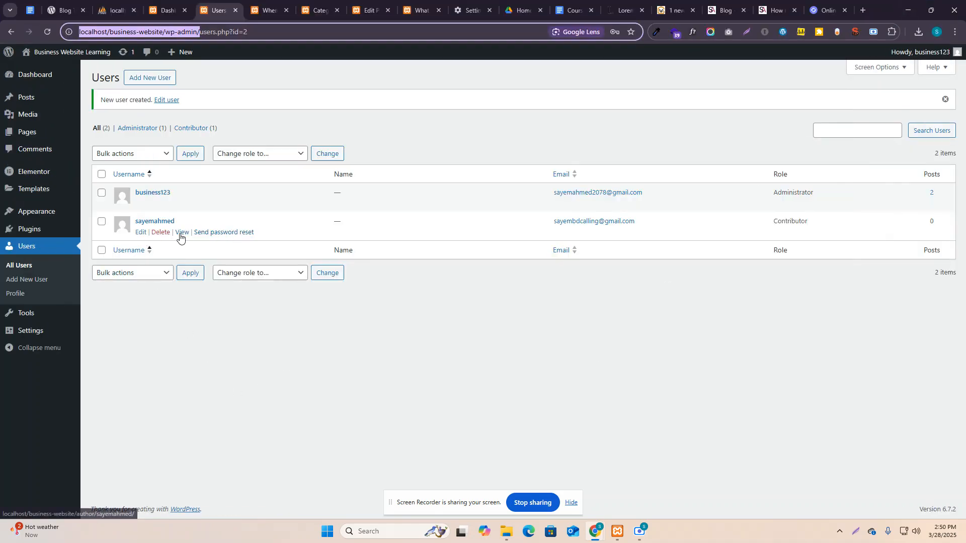
Edit the second user, change their role to Subscriber and update the user.
click(140, 233)
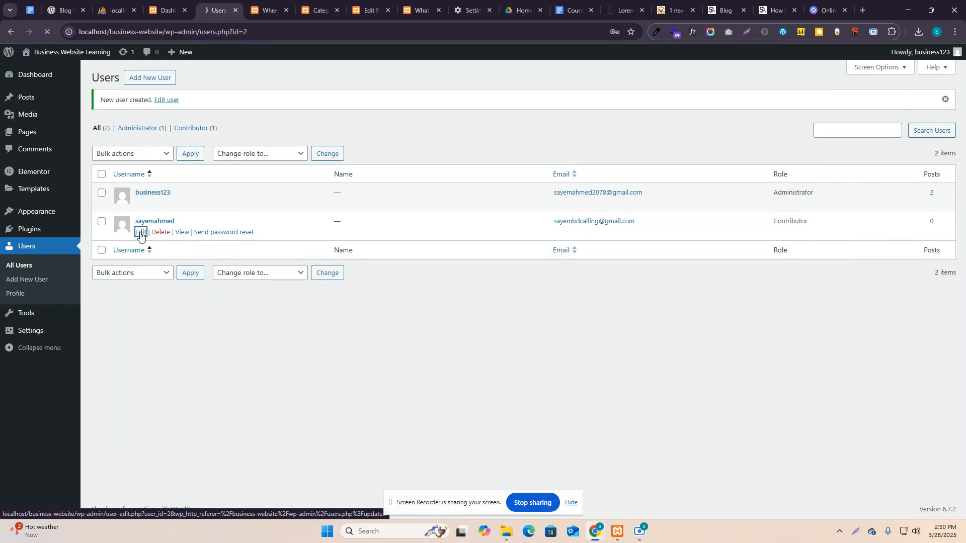
scroll(227, 236, down, 5)
scroll(251, 251, down, 8)
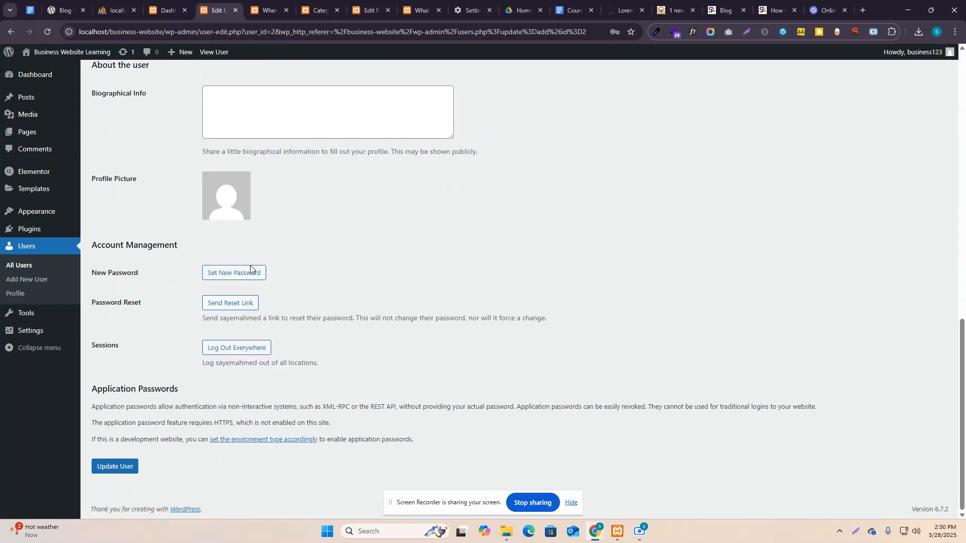
scroll(253, 278, up, 8)
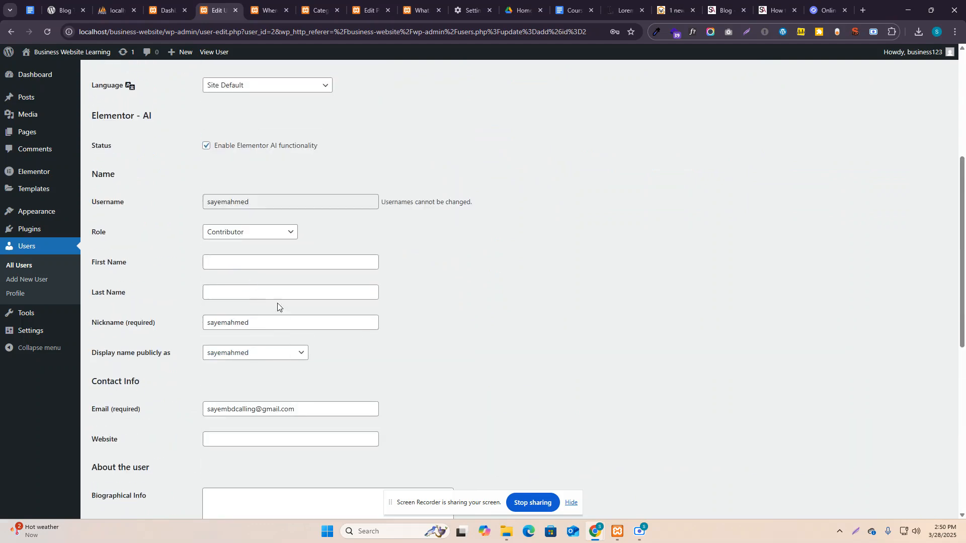
click(238, 234)
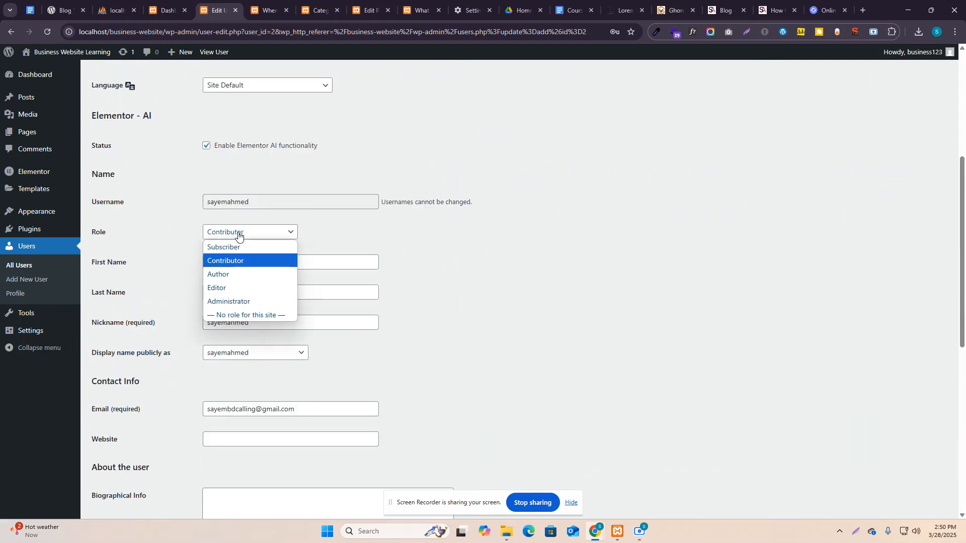
click(251, 261)
click(263, 236)
click(263, 246)
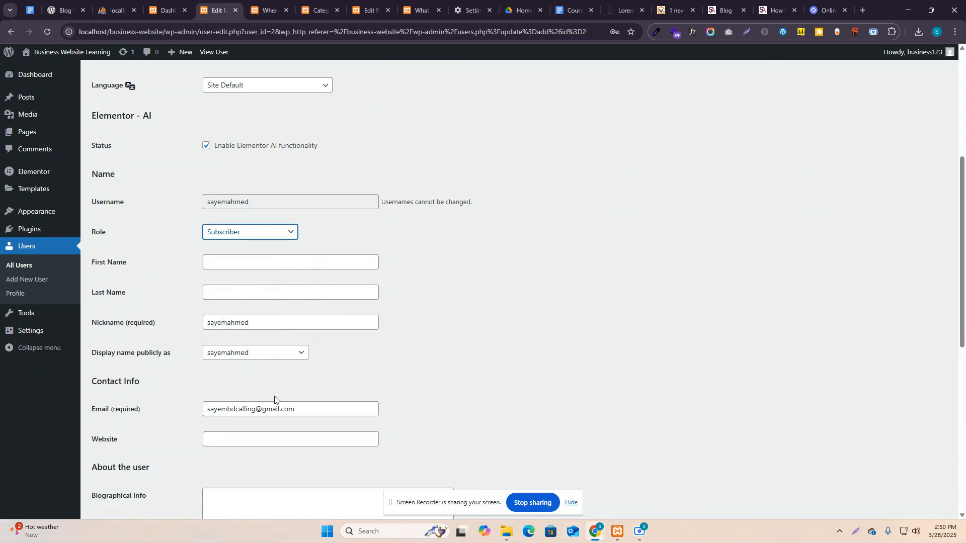
scroll(145, 433, down, 8)
click(121, 467)
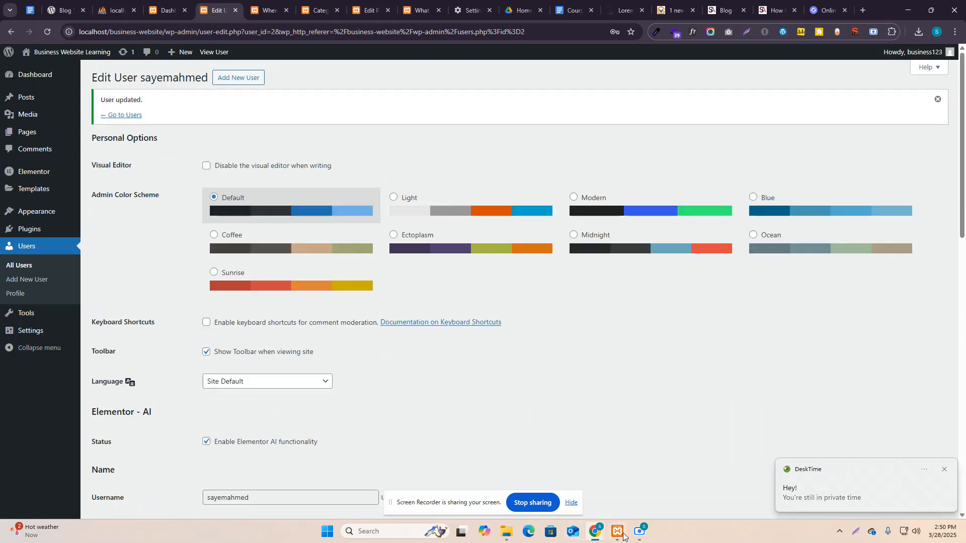
In the Incognito window, check the Subscriber's Profile and Dashboard, then return to Edit User.
mouse_move(596, 532)
click(679, 478)
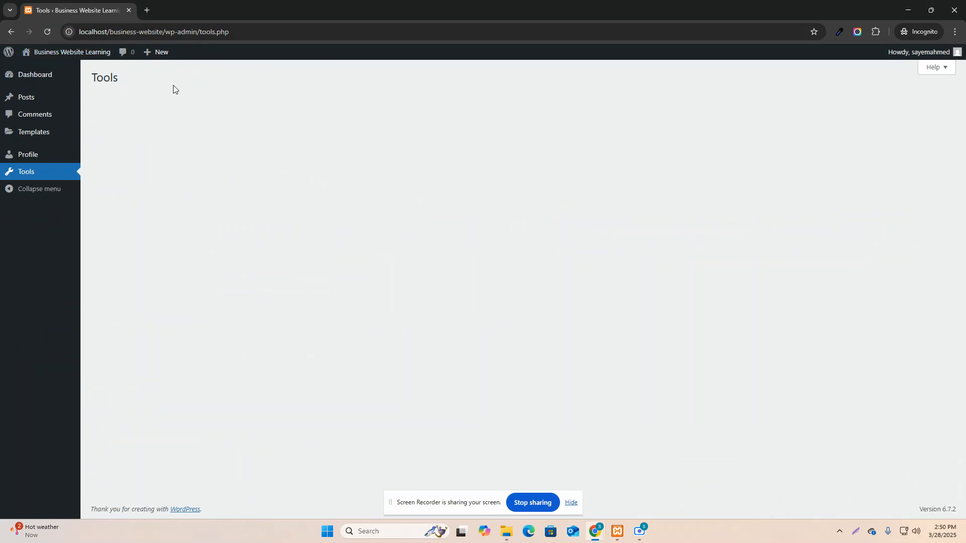
mouse_move(952, 51)
click(921, 75)
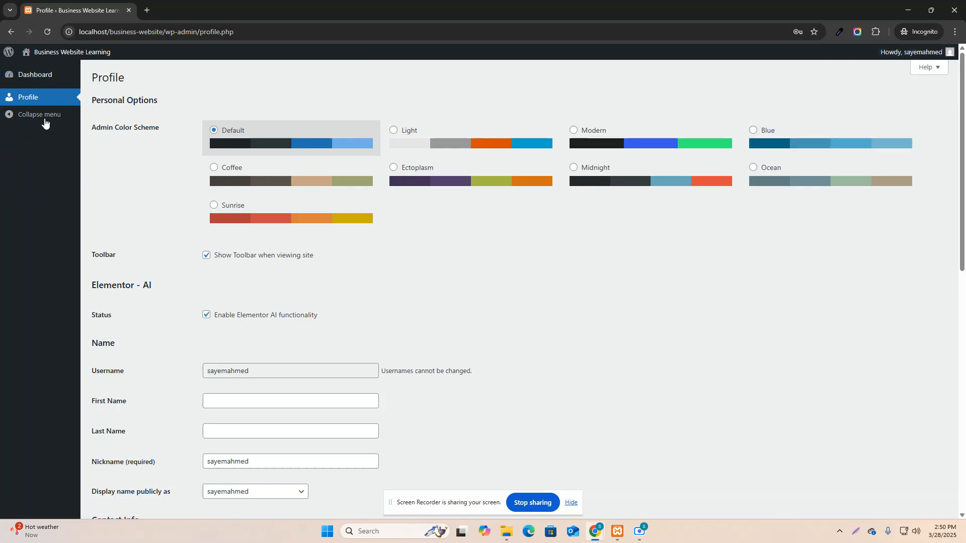
click(33, 75)
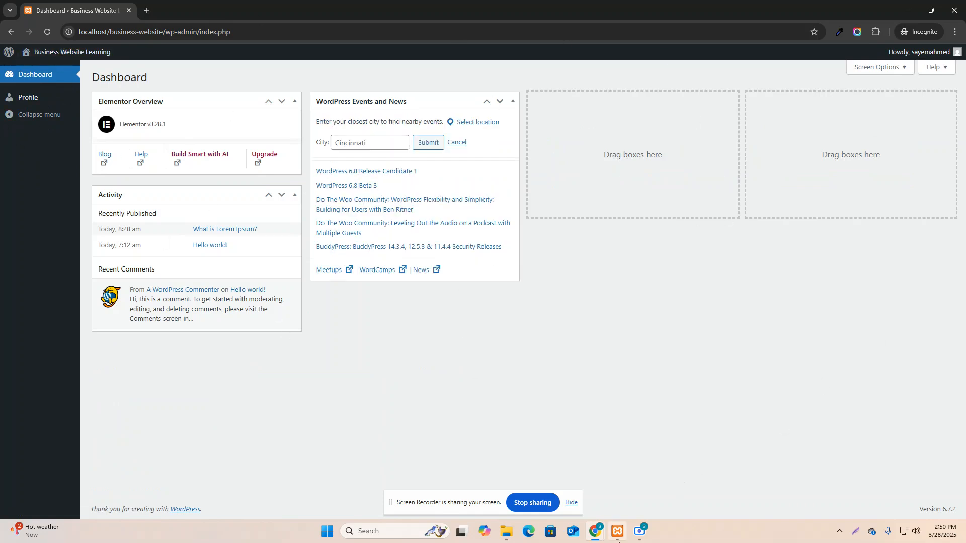
mouse_move(600, 536)
click(495, 472)
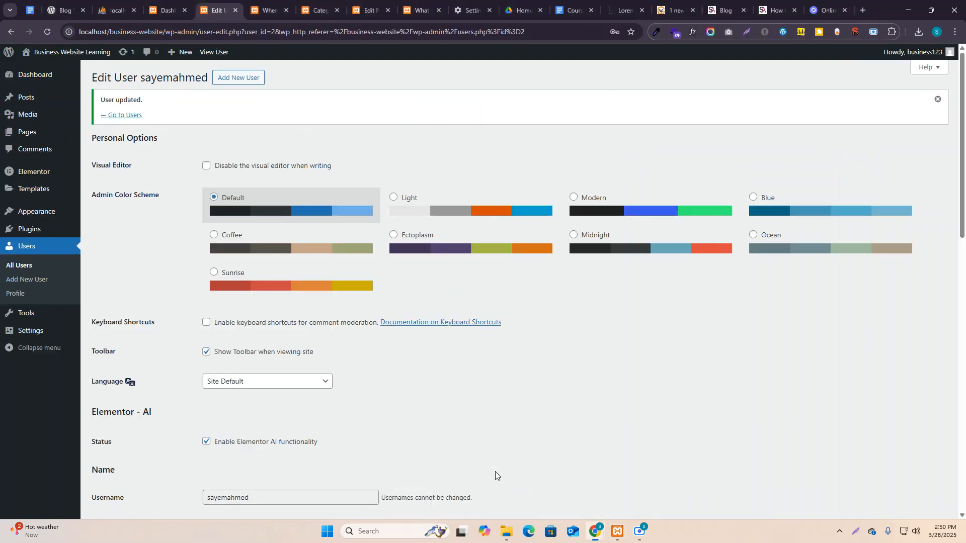
Change the second user's role to Author and update the user.
scroll(276, 373, down, 2)
scroll(275, 373, down, 2)
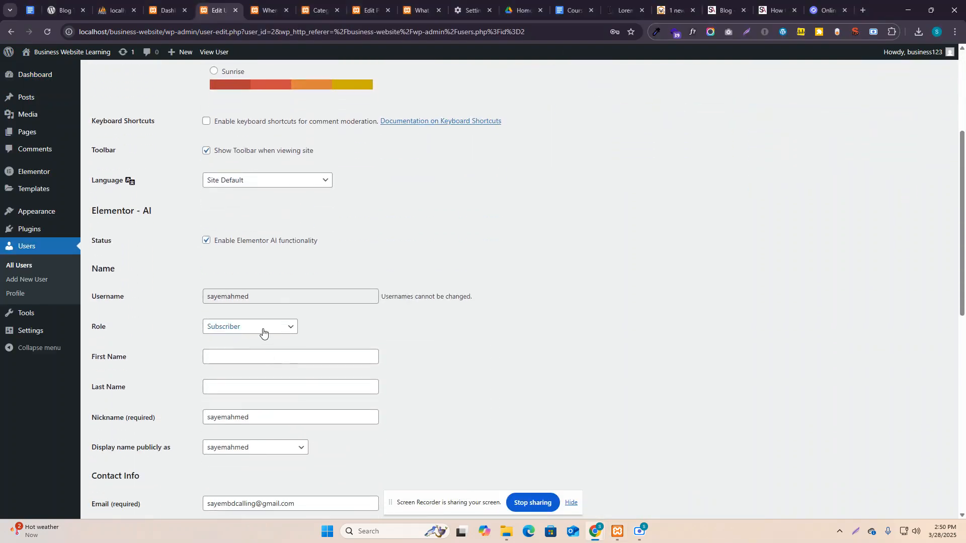
click(261, 328)
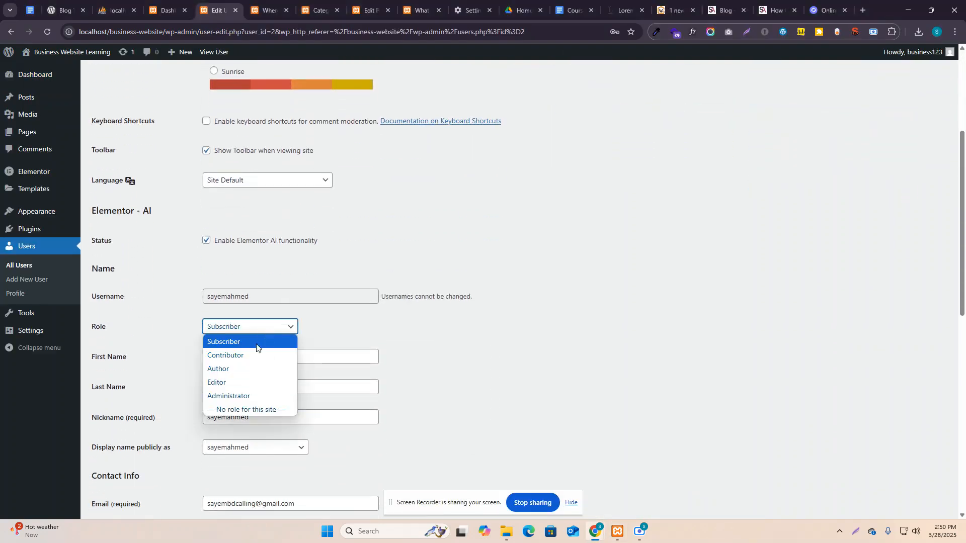
click(250, 368)
scroll(249, 367, down, 7)
scroll(171, 480, down, 3)
click(106, 467)
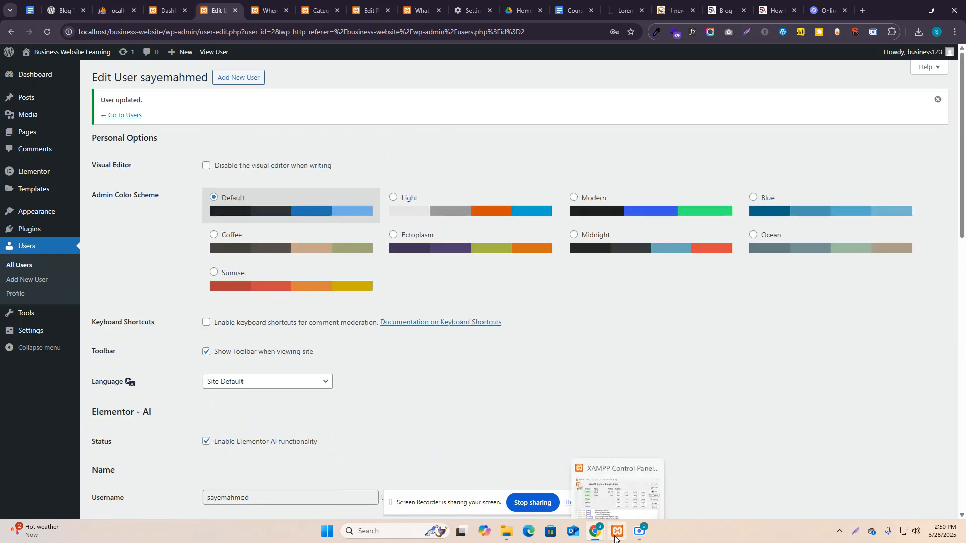
Reload the Incognito dashboard and visit Posts, Media, Templates, Profile and Tools as the Author.
mouse_move(595, 532)
click(671, 483)
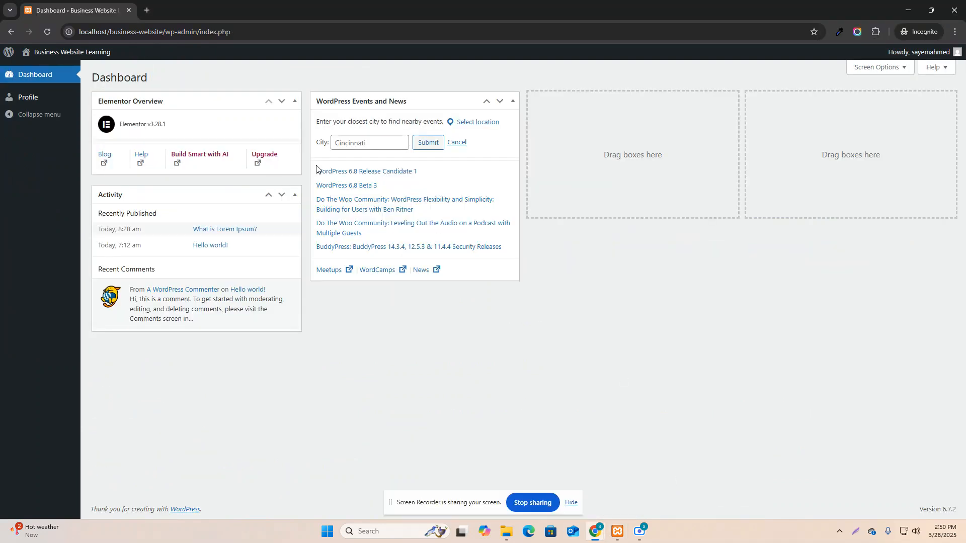
click(47, 31)
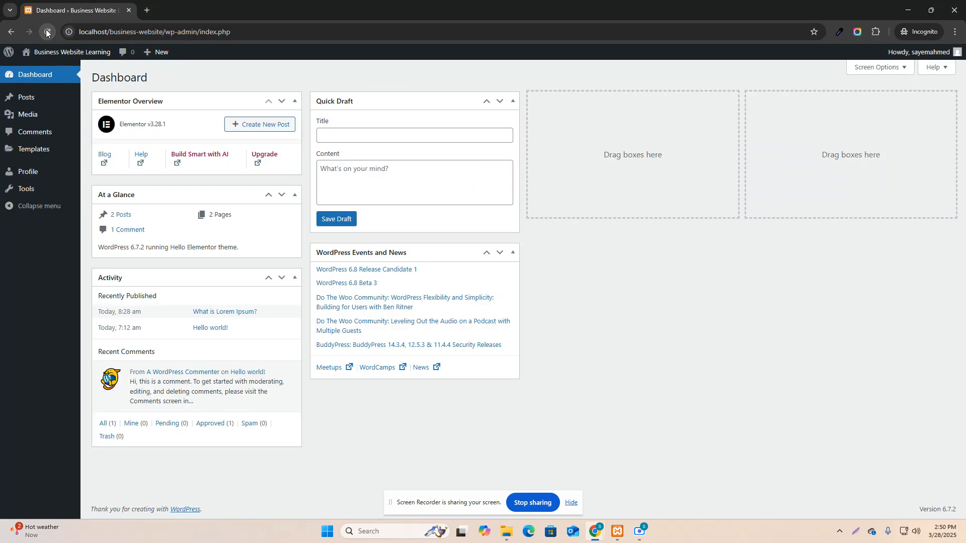
mouse_move(65, 121)
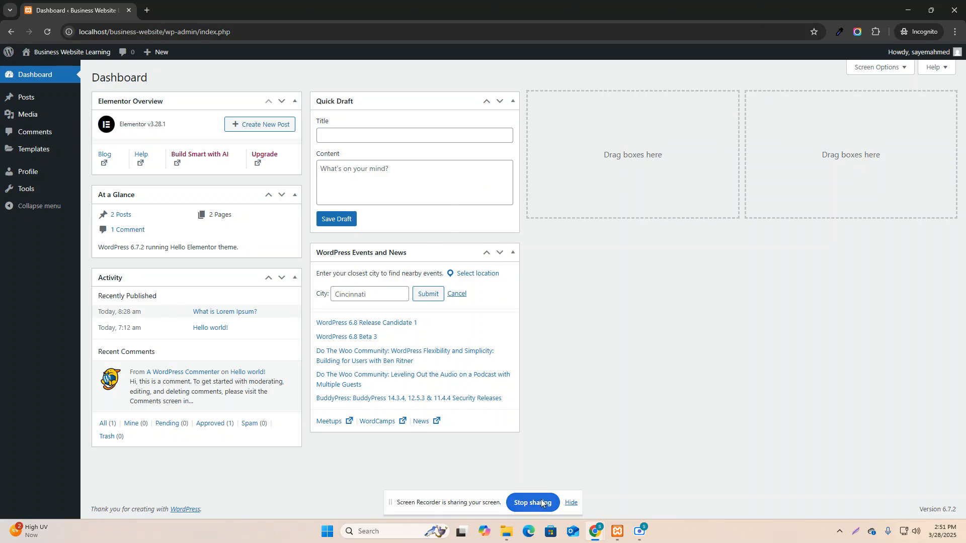
click(49, 101)
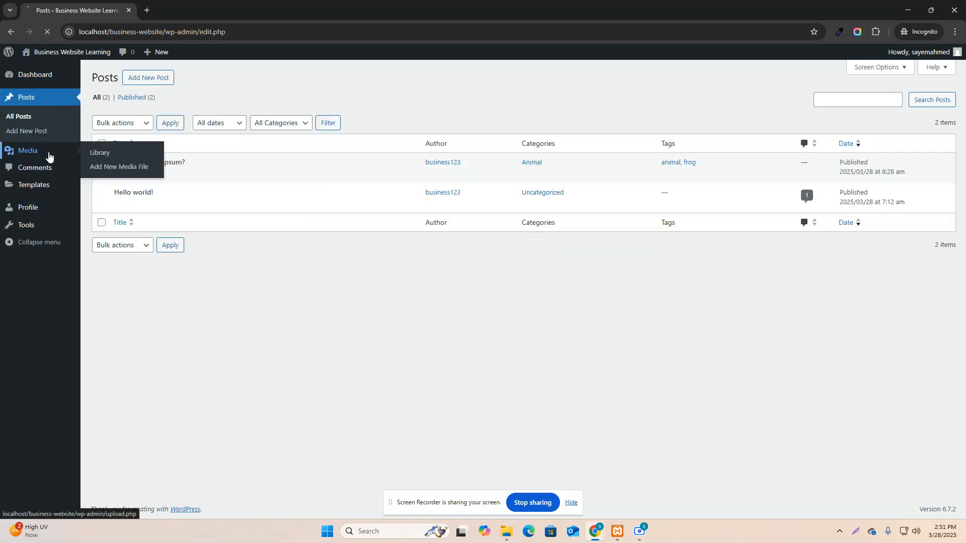
click(49, 152)
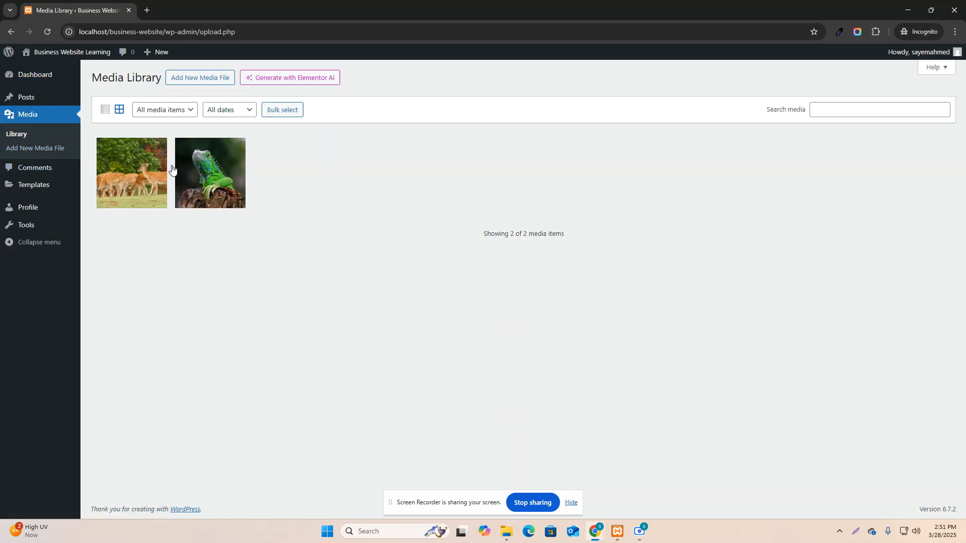
click(44, 187)
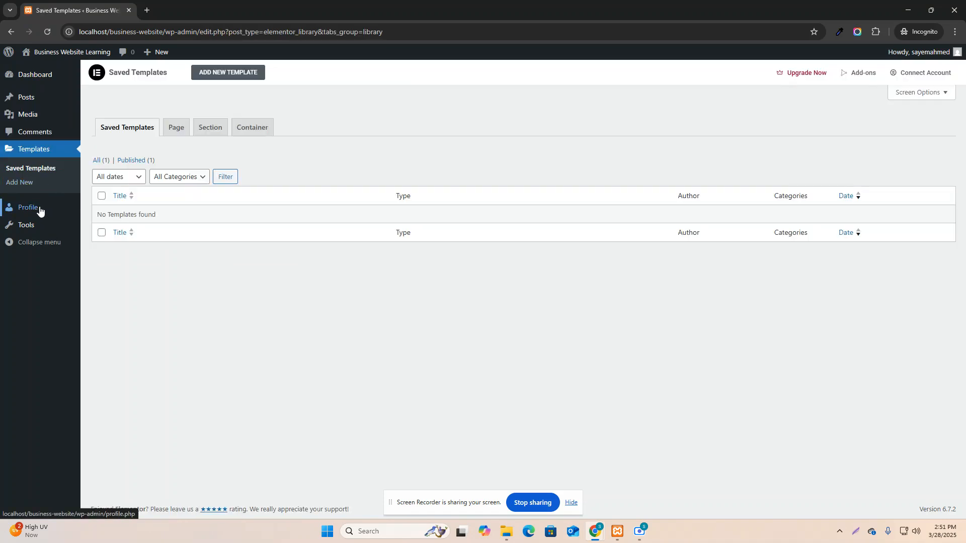
click(40, 210)
click(32, 197)
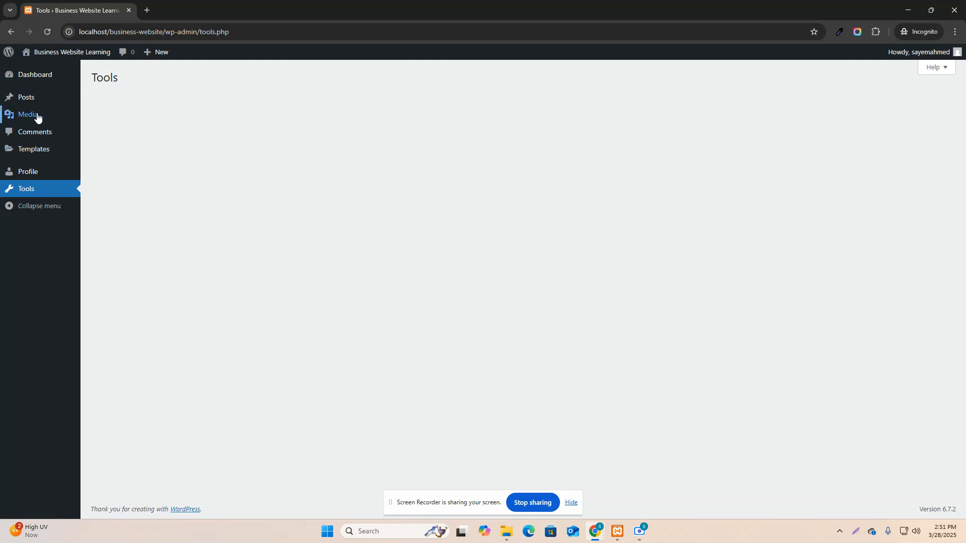
mouse_move(20, 123)
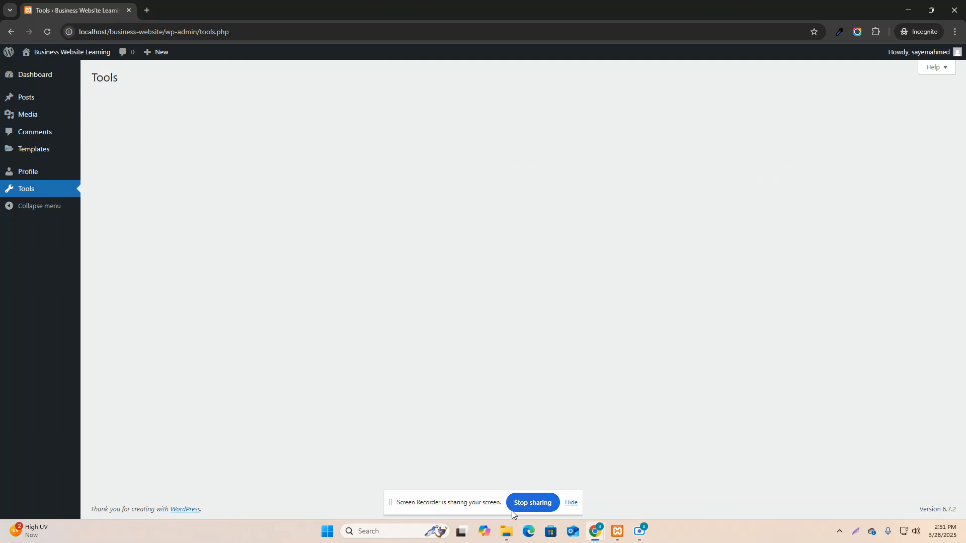
Change the second user's role to Editor and update the user.
mouse_move(609, 535)
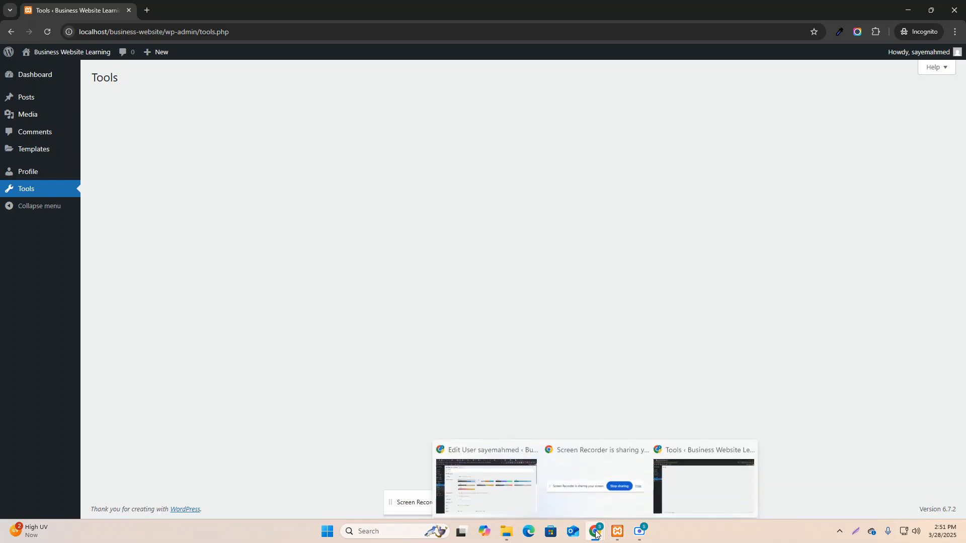
click(479, 490)
scroll(234, 323, down, 5)
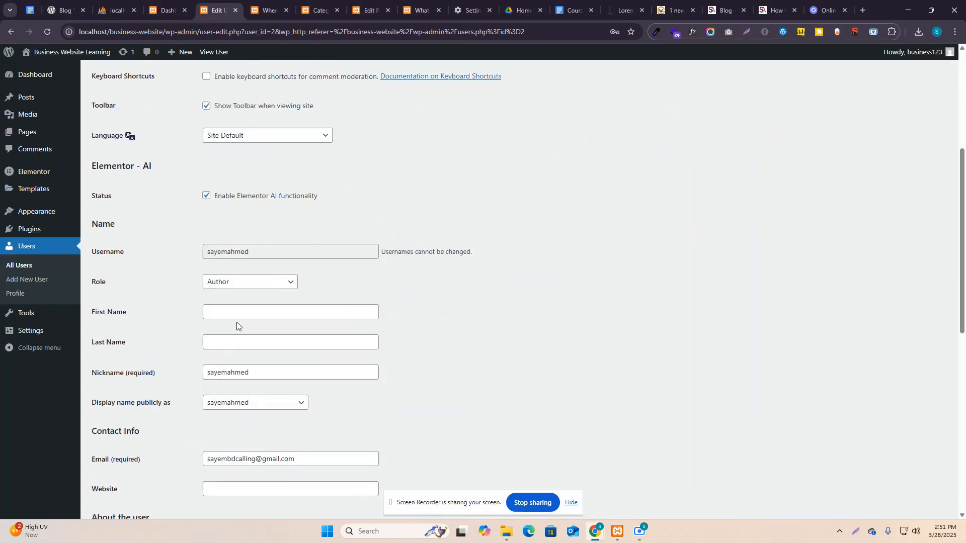
click(249, 281)
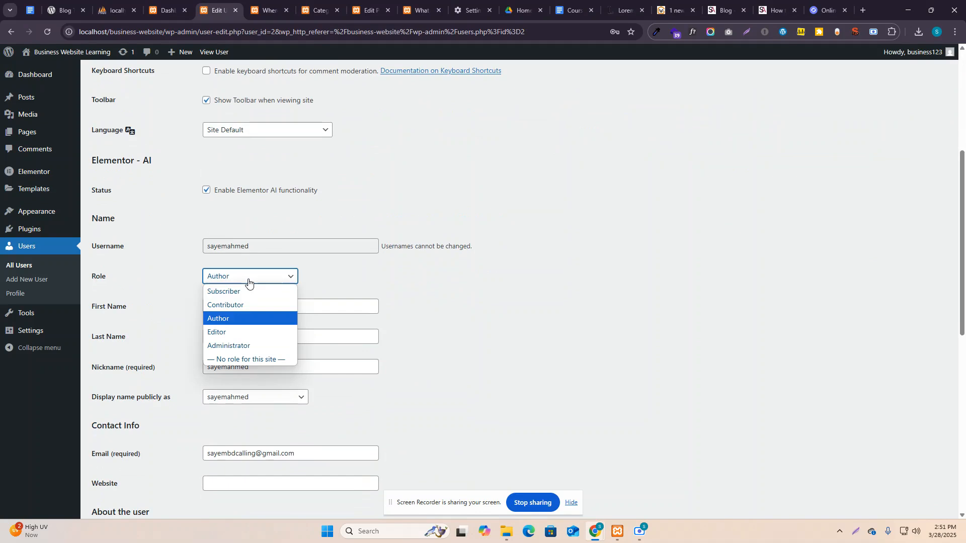
click(247, 330)
scroll(307, 402, down, 10)
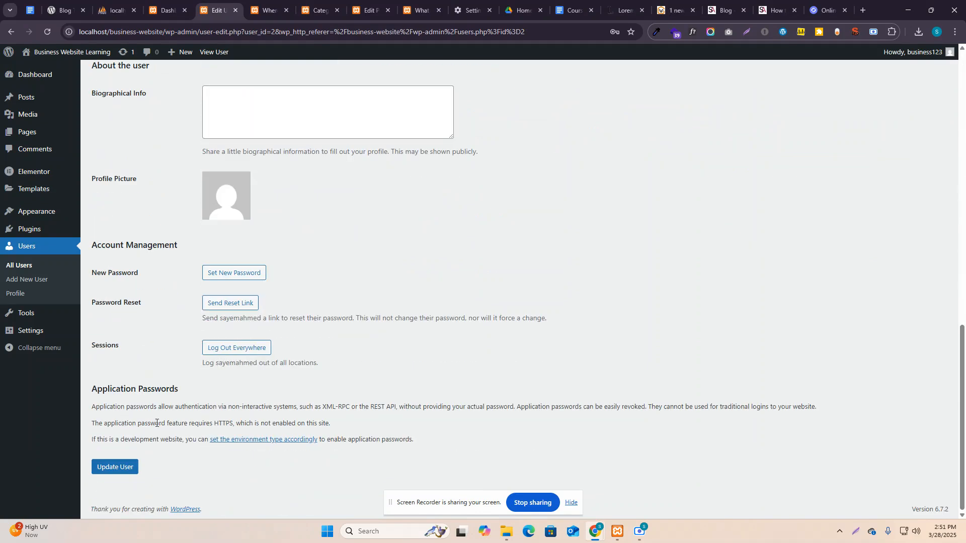
click(116, 467)
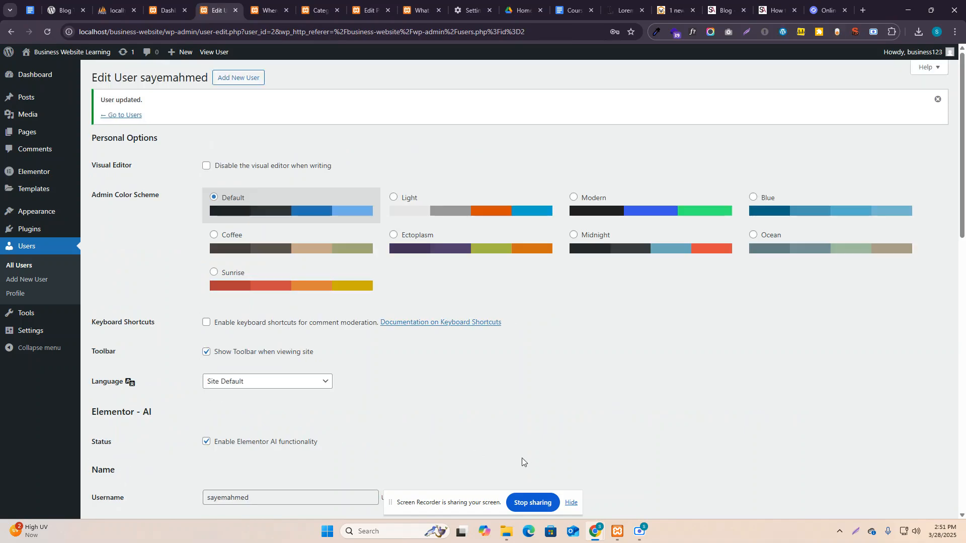
Reload the Incognito window and check Tools, Profile, Templates and Comments as the Editor.
mouse_move(594, 528)
click(677, 479)
click(47, 32)
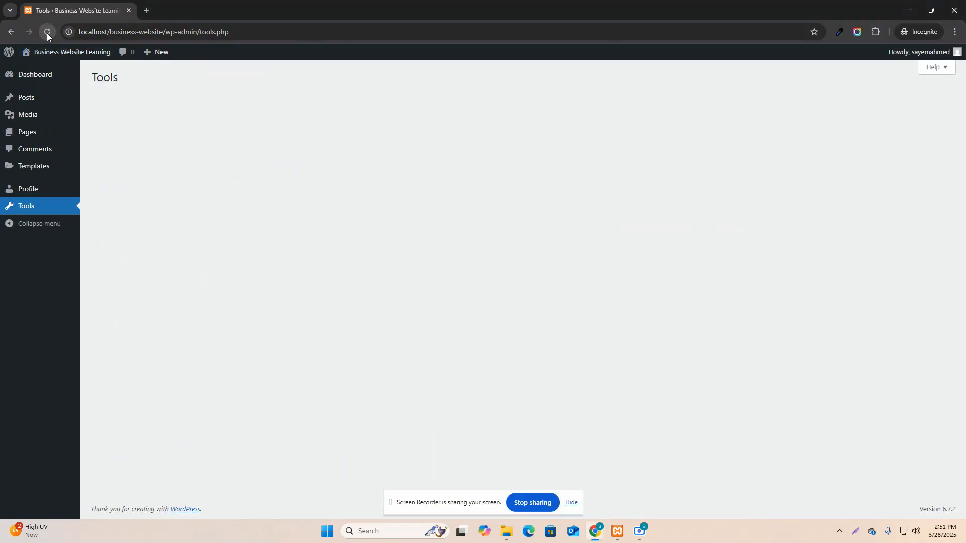
click(56, 211)
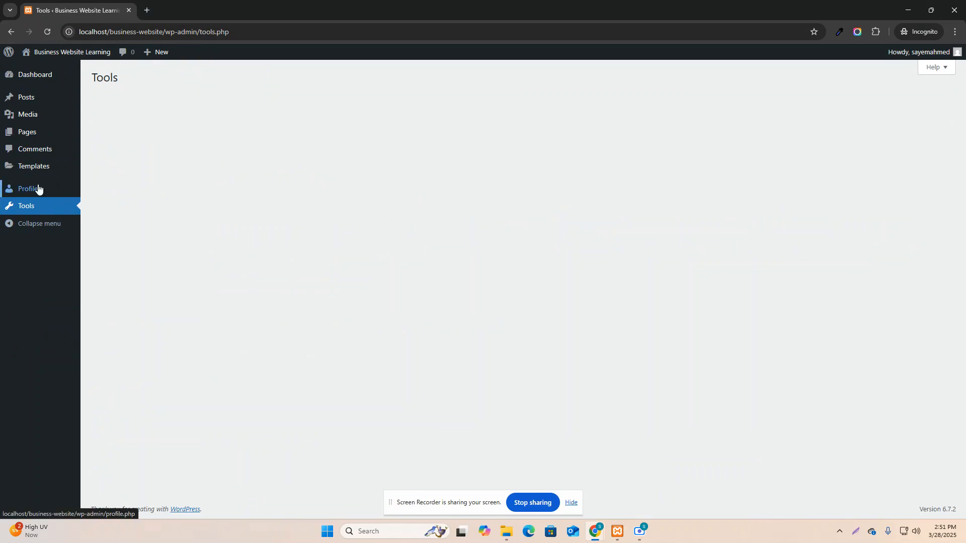
click(38, 189)
click(36, 167)
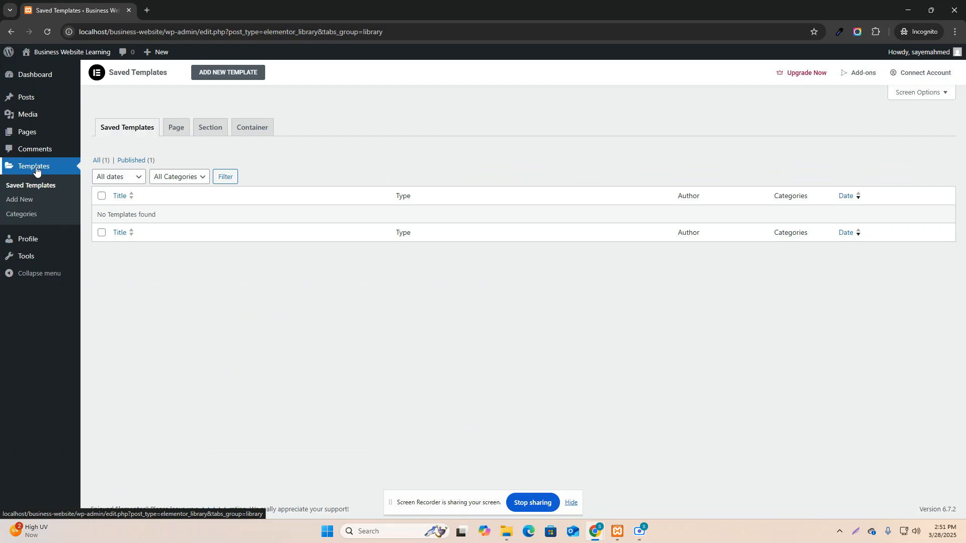
click(40, 154)
mouse_move(39, 140)
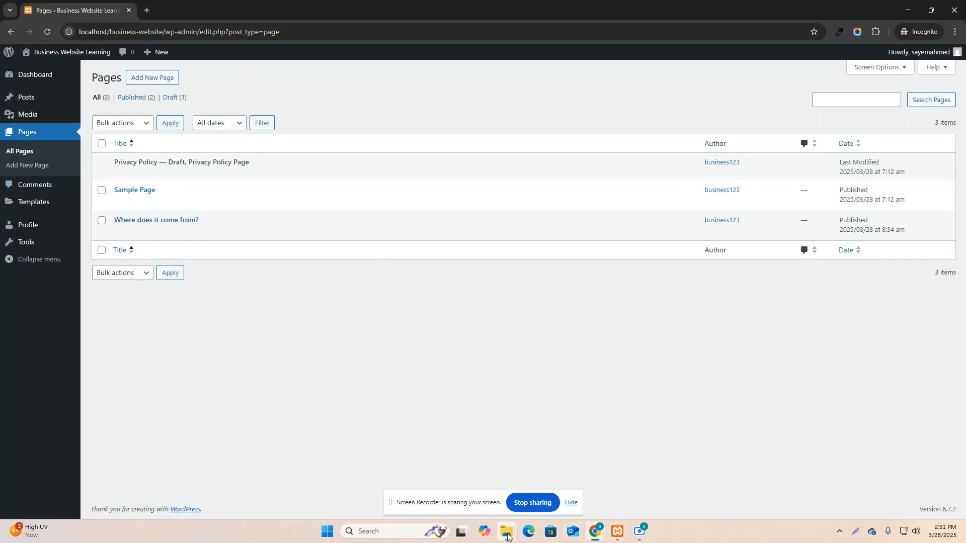
Set the second user's role to Administrator and update the user.
mouse_move(595, 532)
click(493, 498)
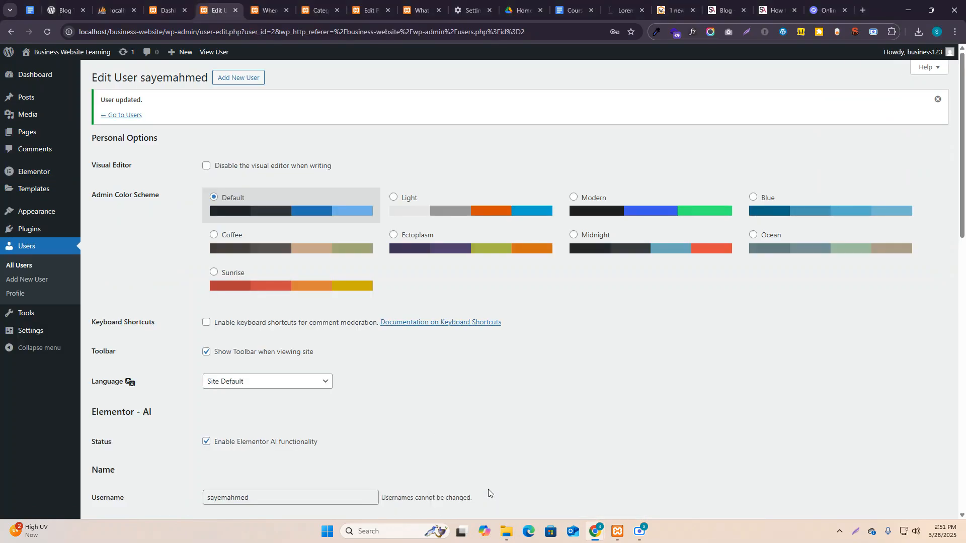
scroll(259, 377, down, 3)
click(265, 383)
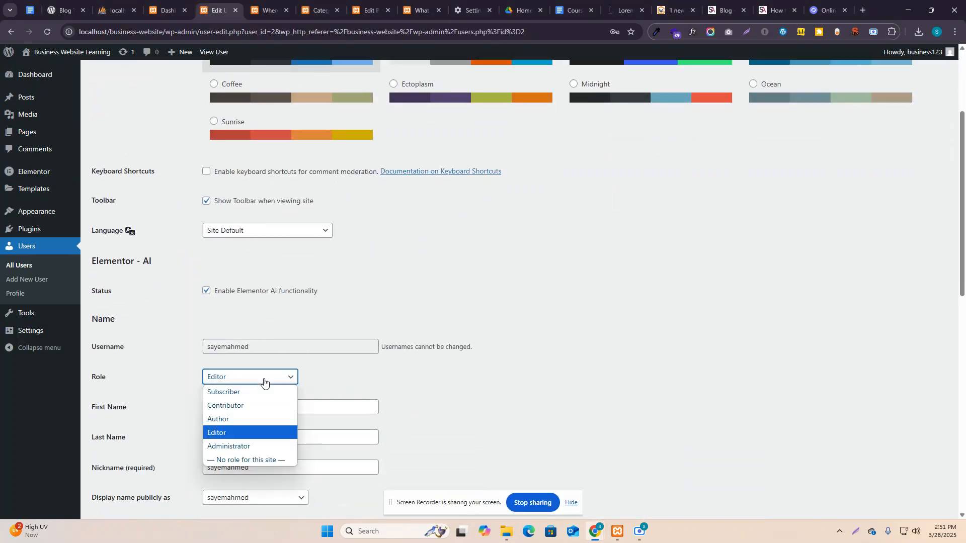
click(265, 383)
scroll(251, 382, down, 3)
click(244, 231)
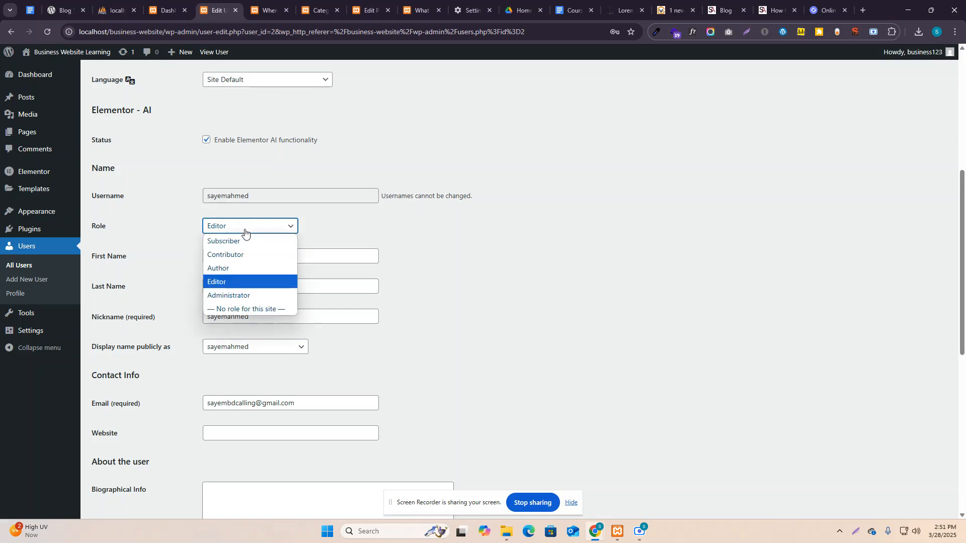
click(251, 297)
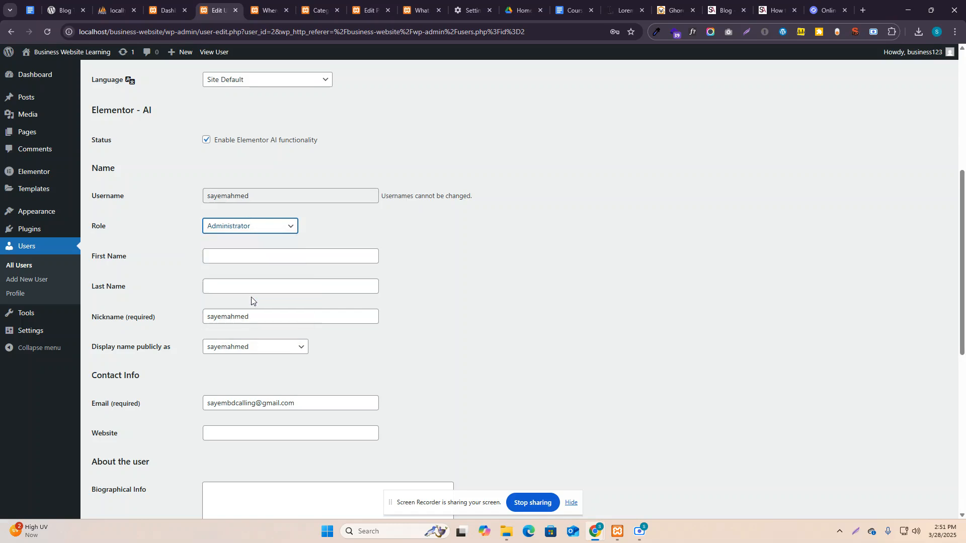
click(257, 230)
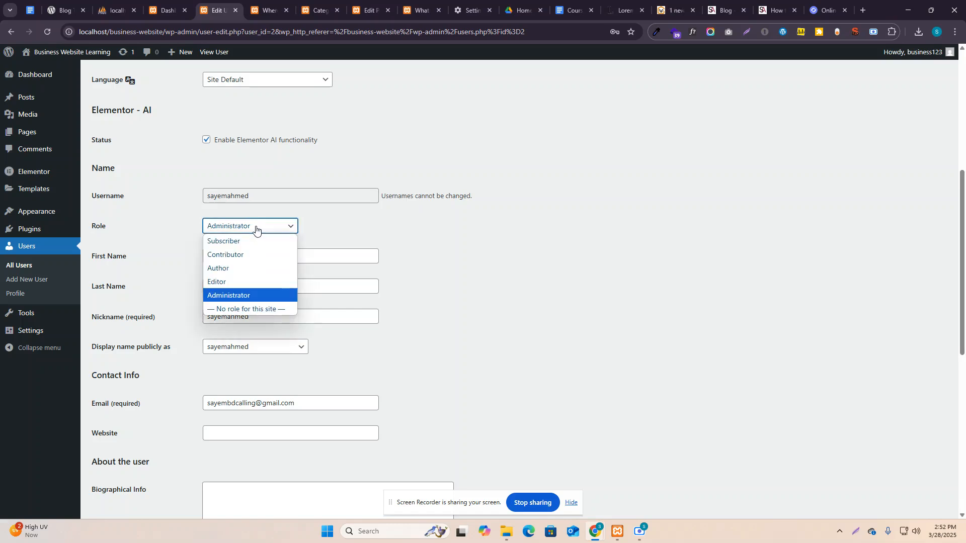
click(255, 300)
scroll(201, 334, down, 8)
click(119, 468)
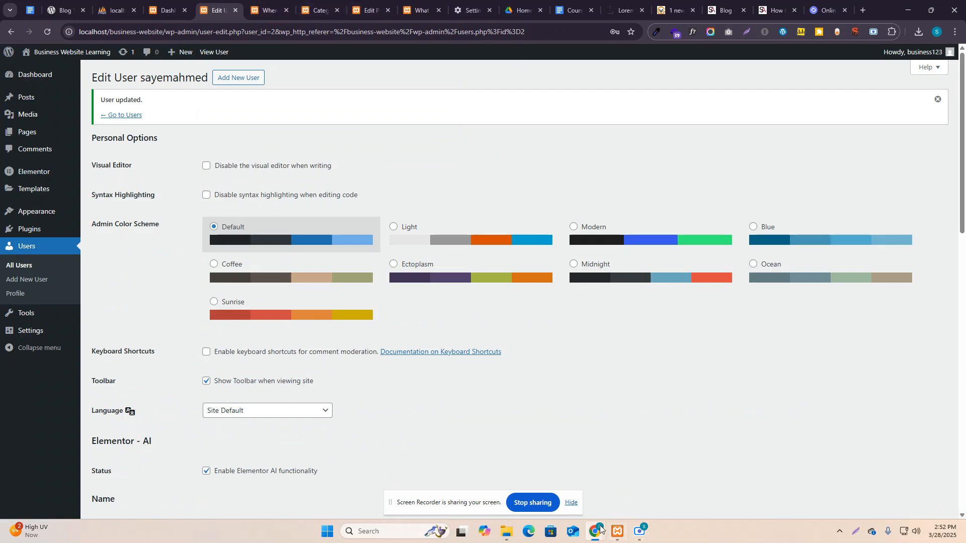
Reload the Incognito window to see the expanded admin menu, then close it.
mouse_move(613, 521)
click(686, 484)
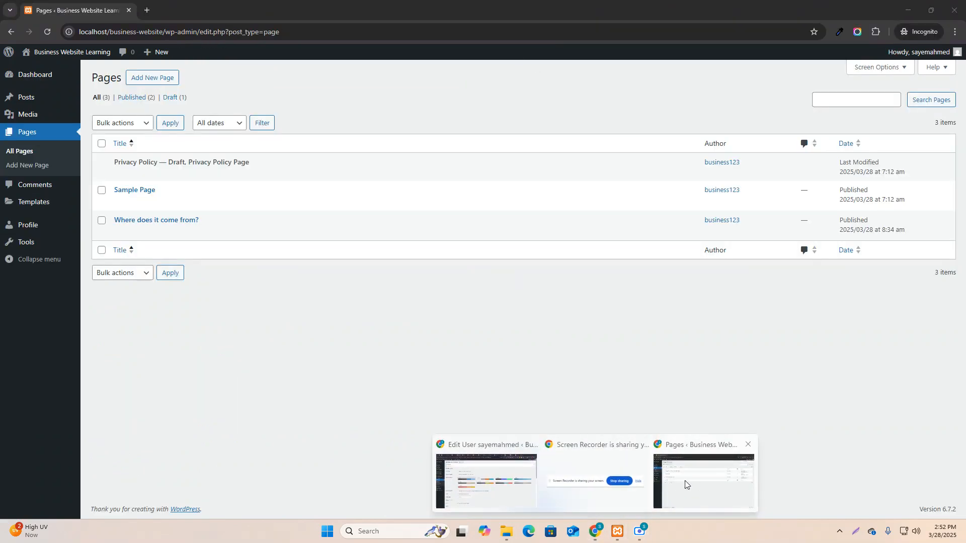
click(49, 32)
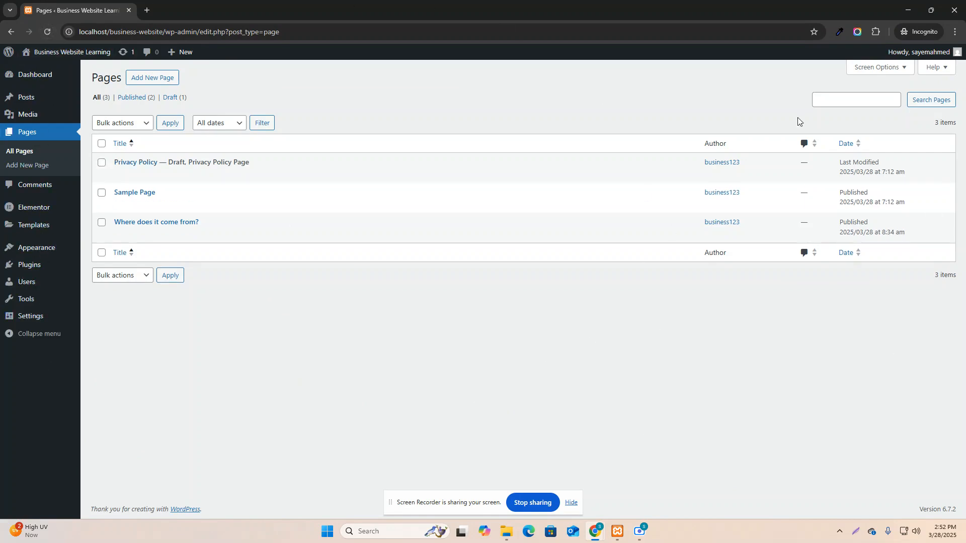
click(957, 8)
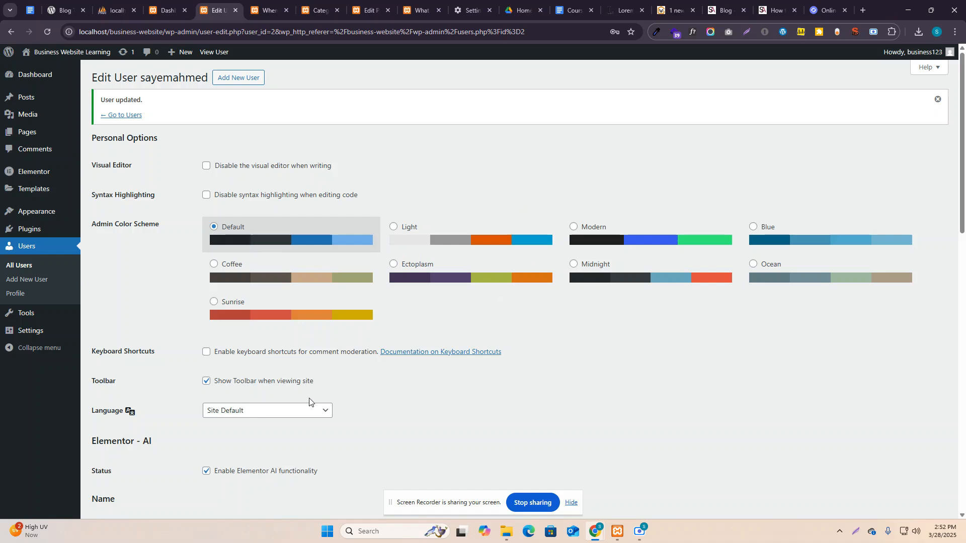
Review the updated Edit User profile, then go to the Tools page with the Categories and Tags Converter.
scroll(311, 416, down, 10)
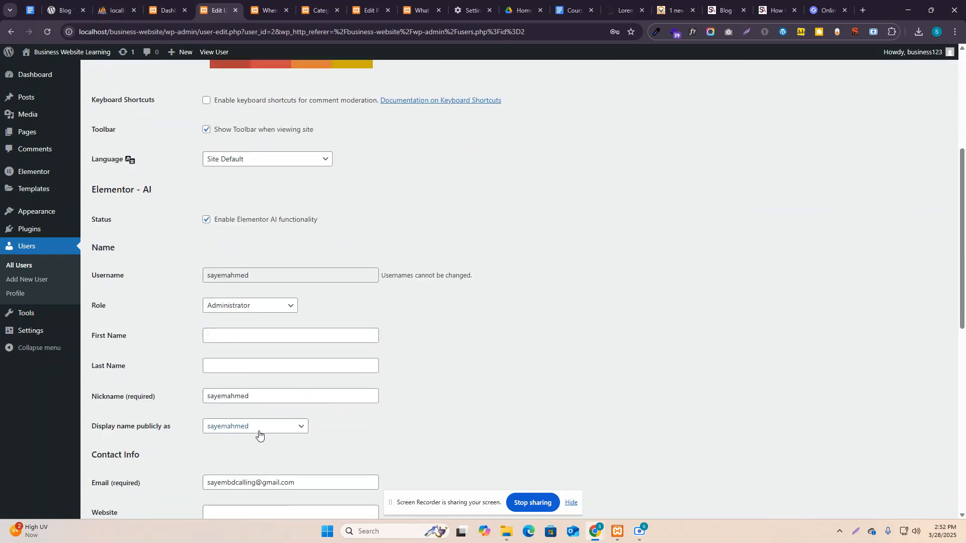
scroll(255, 271, up, 4)
scroll(213, 220, up, 1)
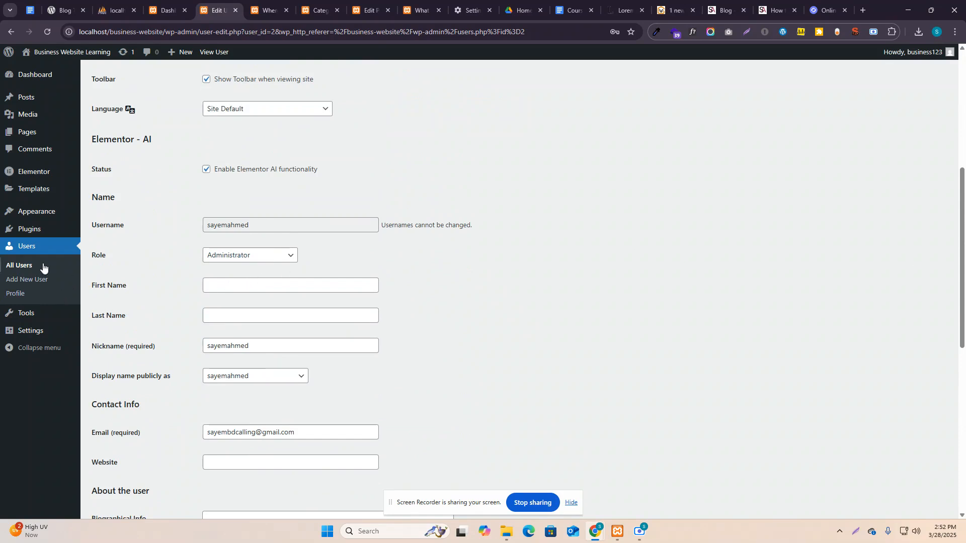
scroll(216, 242, up, 6)
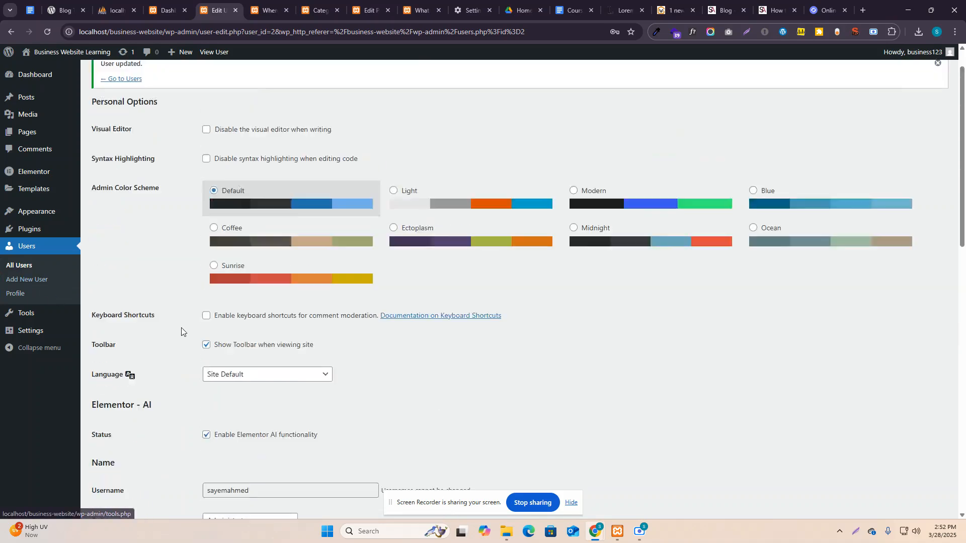
scroll(361, 236, down, 9)
scroll(362, 257, down, 5)
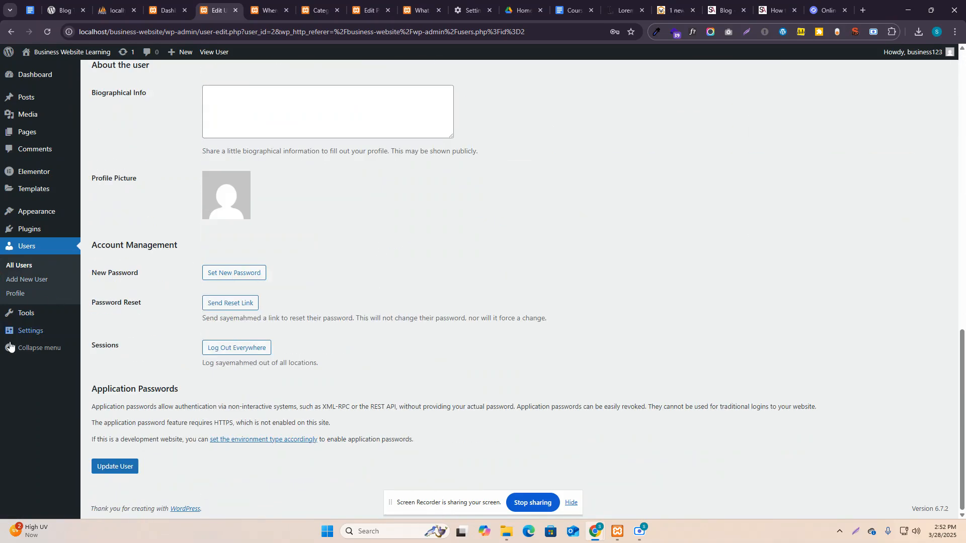
scroll(185, 338, up, 5)
scroll(155, 331, down, 5)
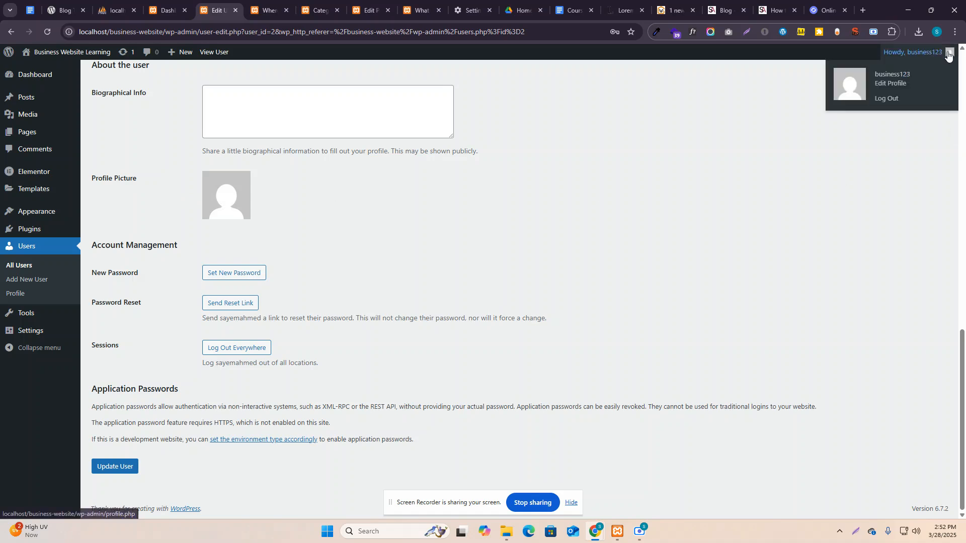
scroll(135, 299, up, 3)
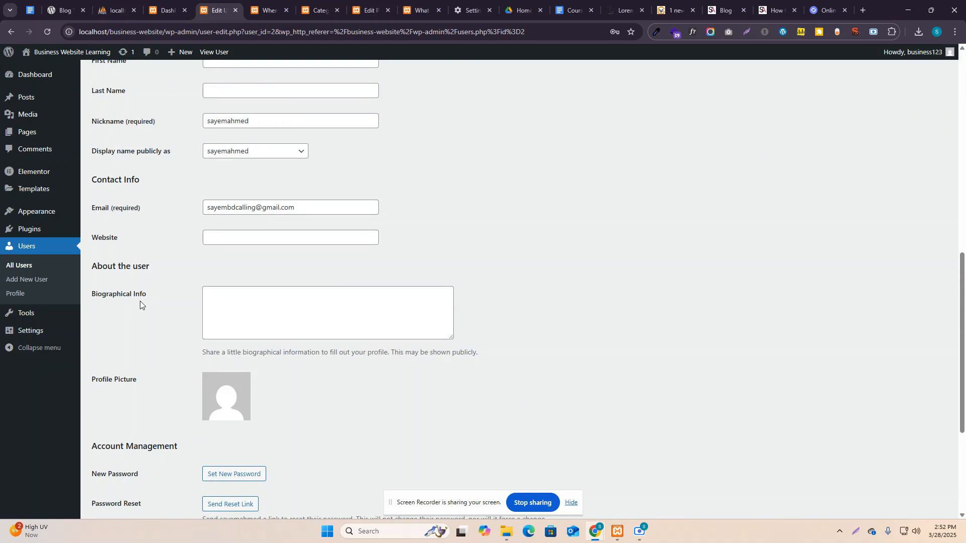
scroll(141, 304, up, 6)
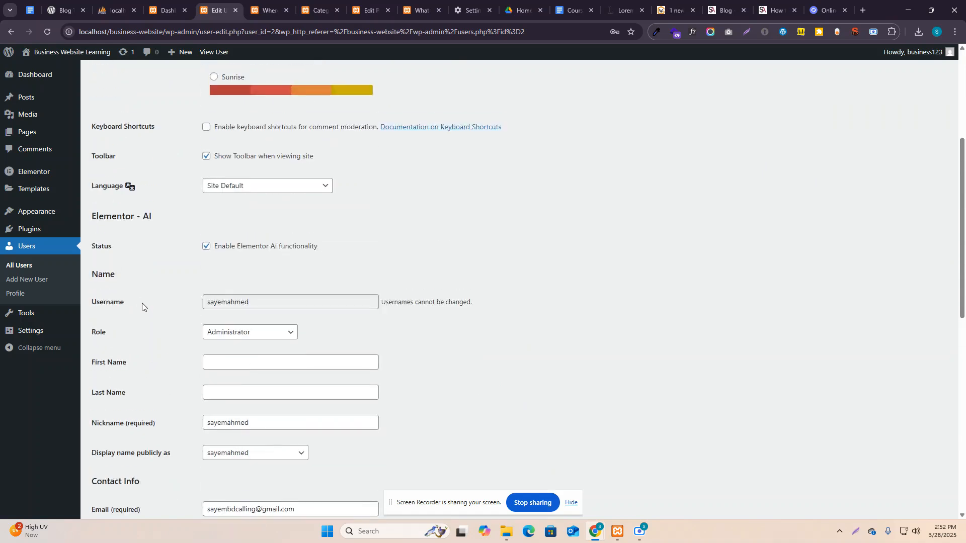
scroll(142, 303, up, 4)
scroll(141, 297, down, 15)
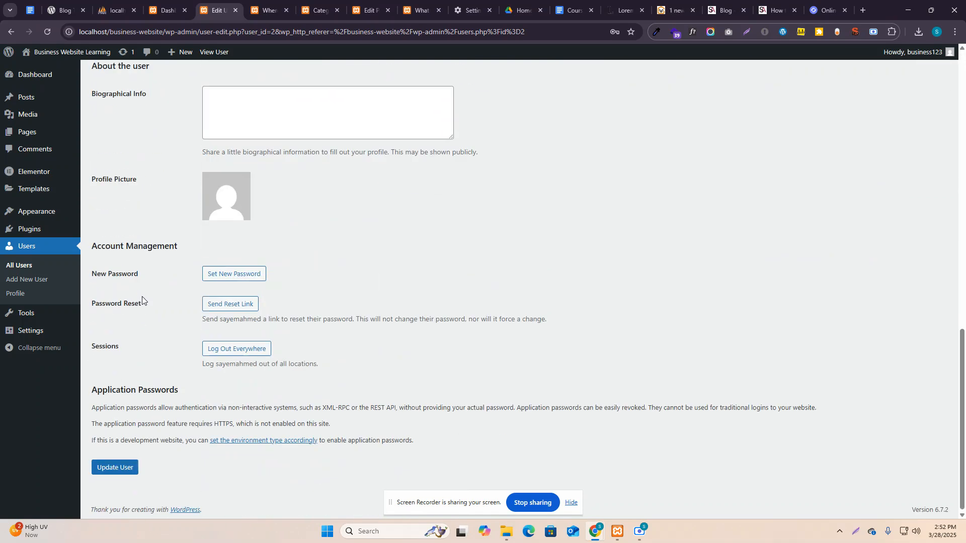
click(30, 315)
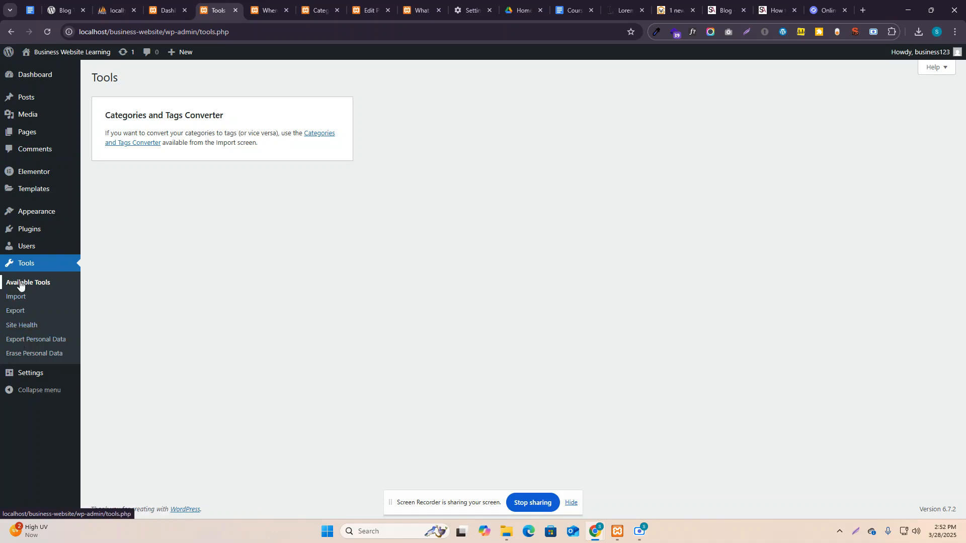
Install the WordPress importer from Tools > Import, then switch to the 'What is Lorem Ipsum' post tab.
click(22, 302)
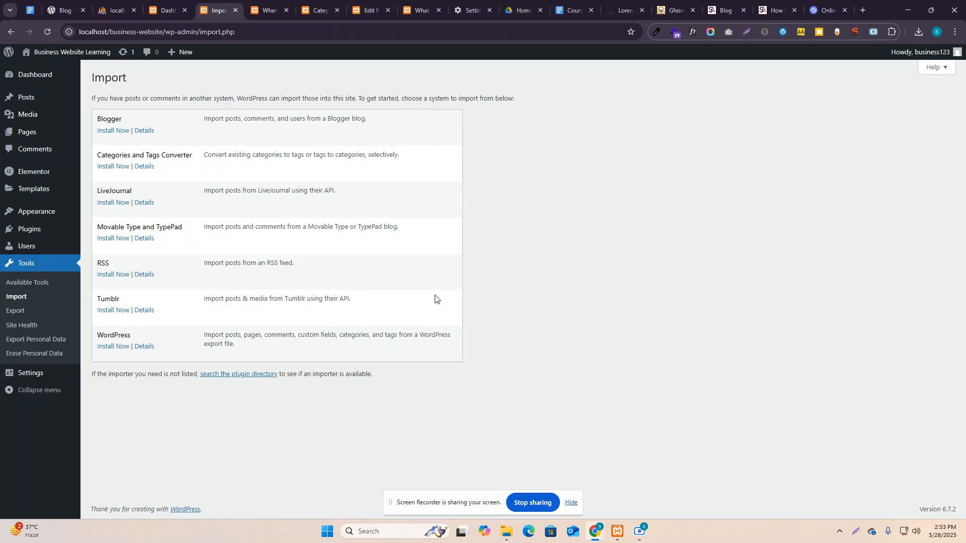
click(108, 351)
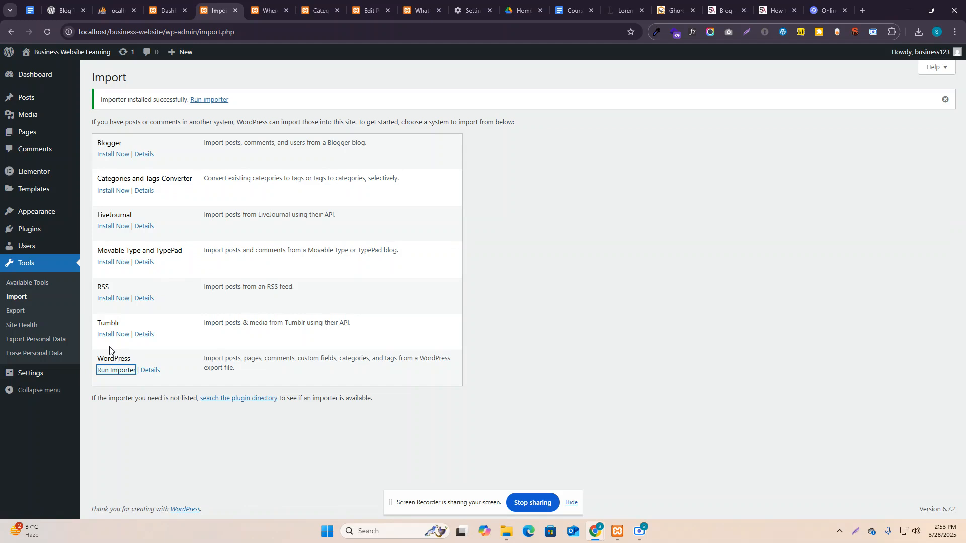
click(277, 2)
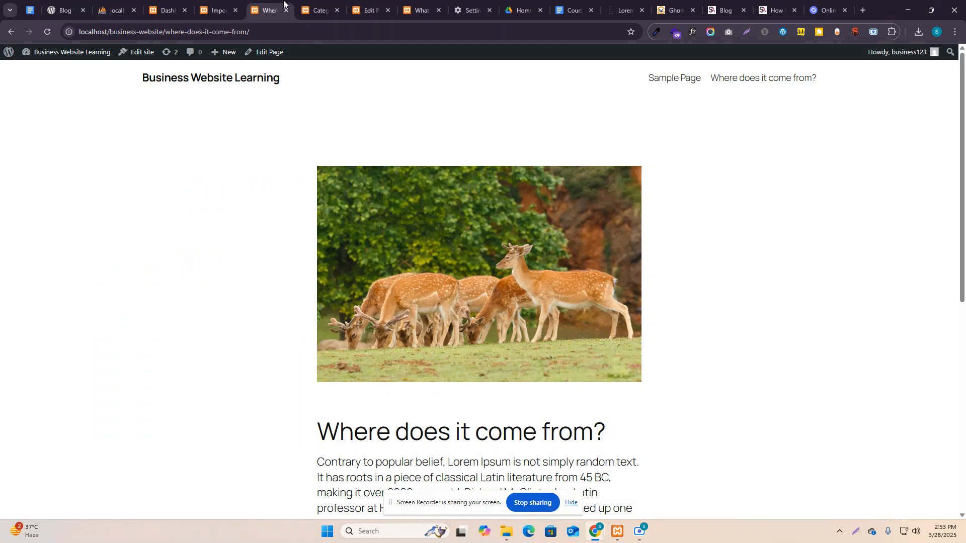
click(310, 3)
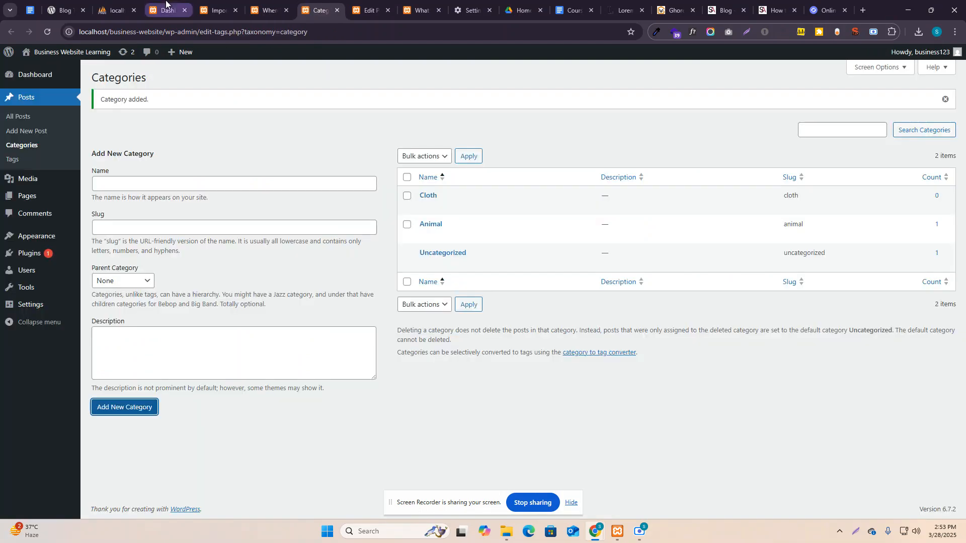
click(427, 3)
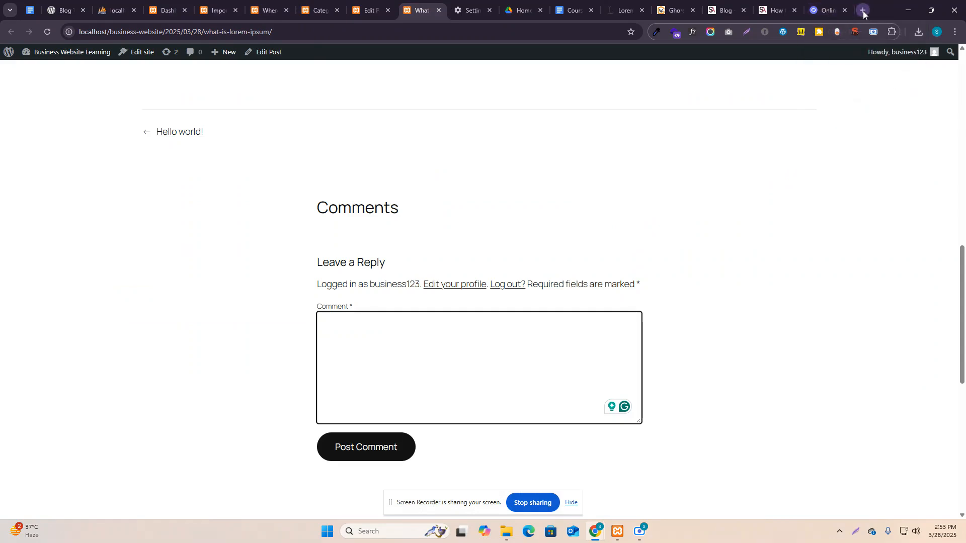
In a new Chrome tab, load the texasbar1.wpwhiskers.com wp-admin login page.
click(822, 7)
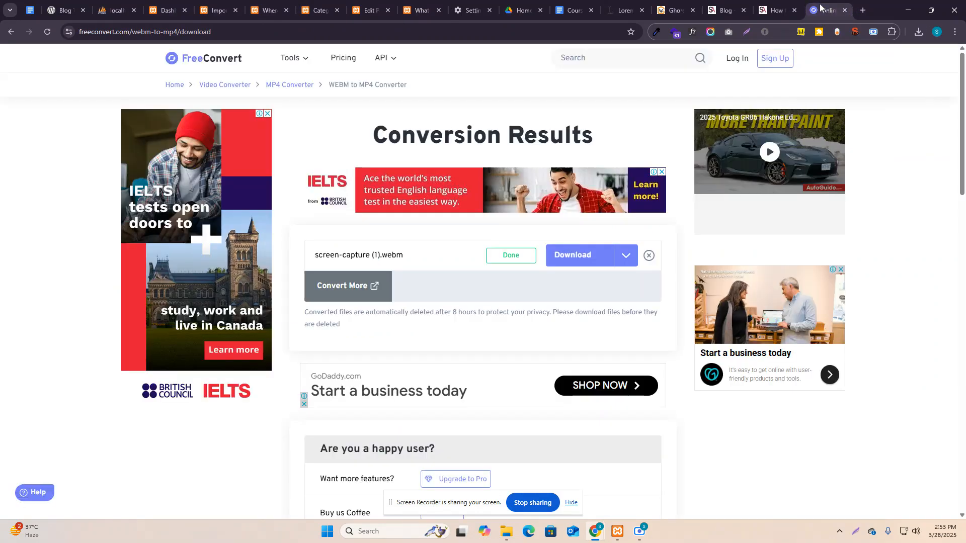
click(863, 10)
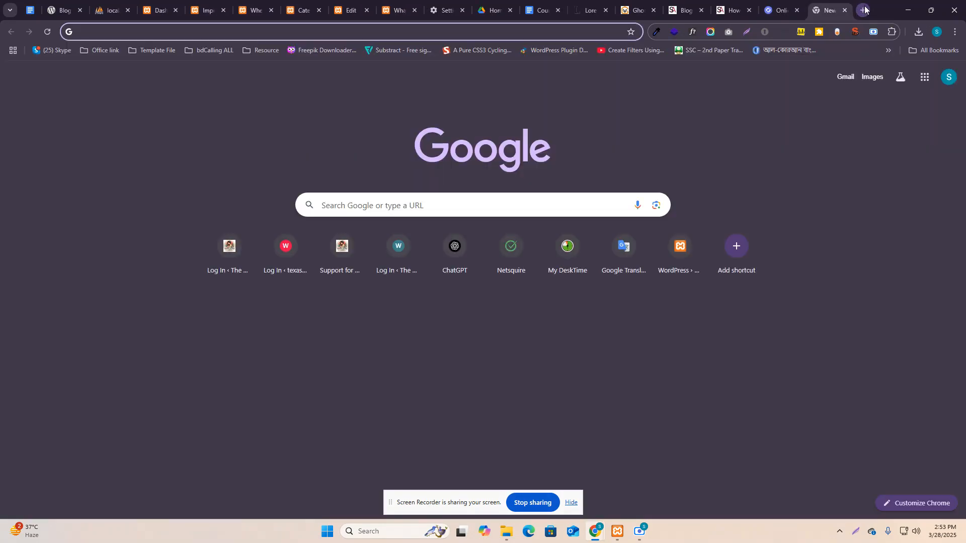
click(732, 5)
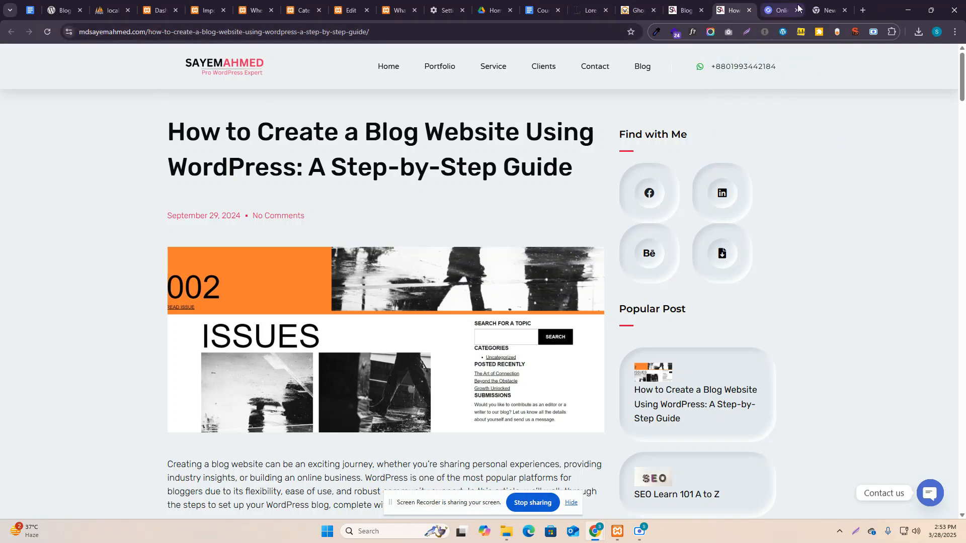
click(820, 6)
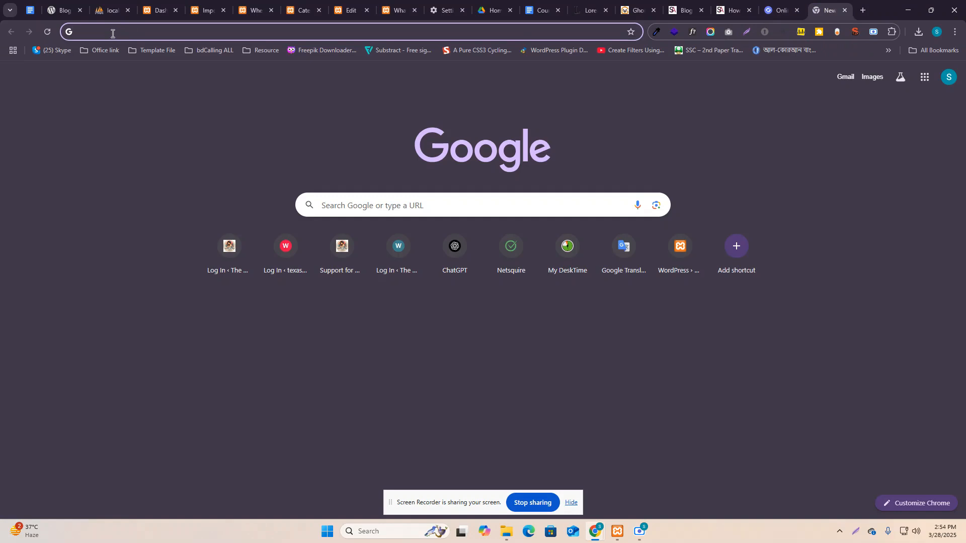
text(te)
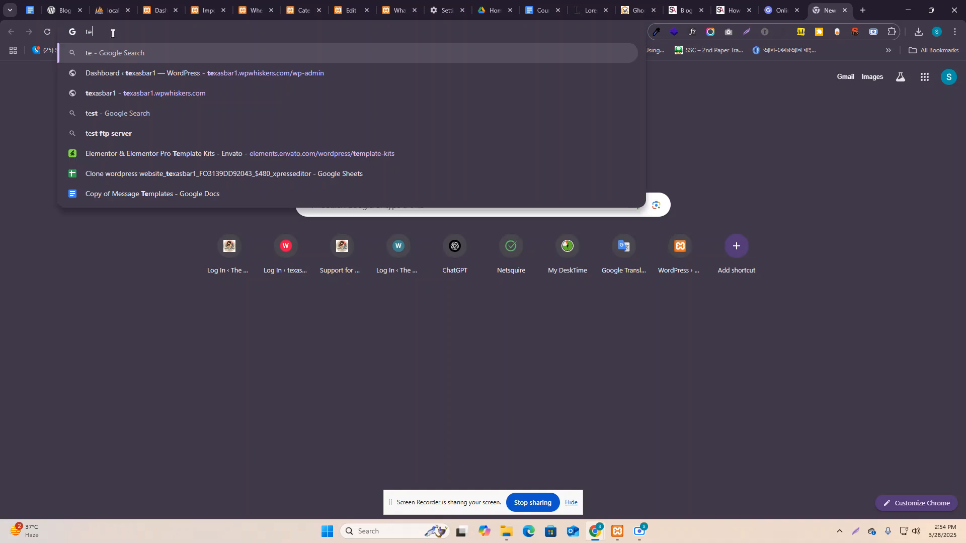
key(BackSpace)
key(BackSpace)
text(te)
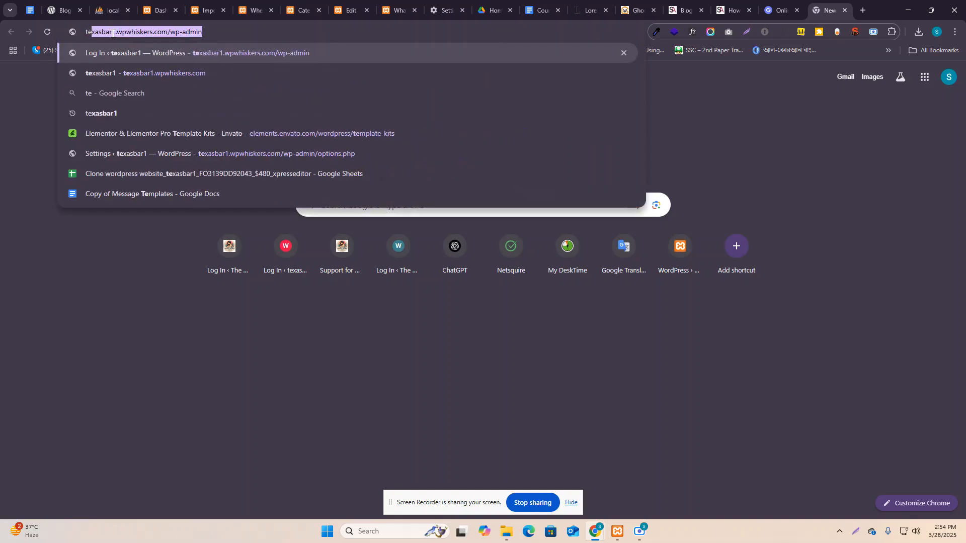
key(Return)
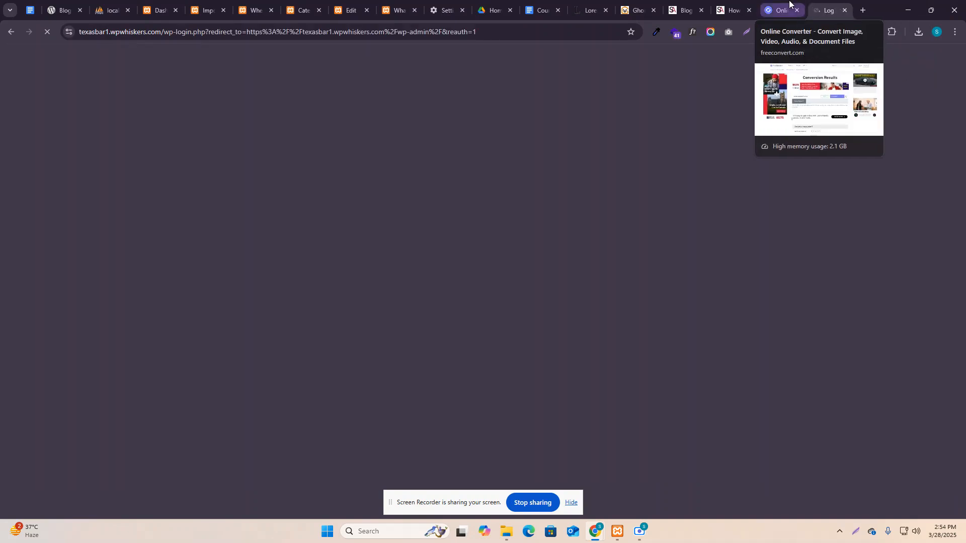
click(789, 5)
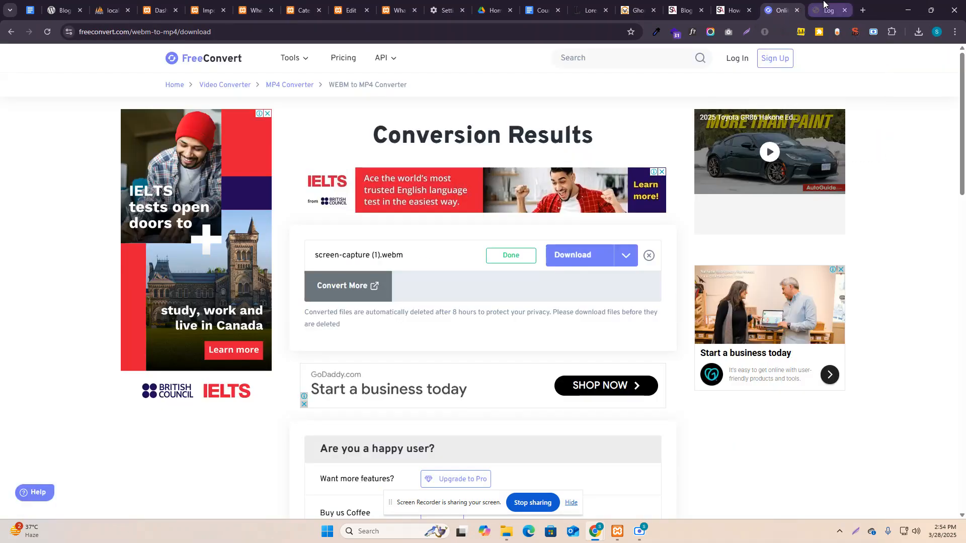
Log in to the online site, open Posts and select all 11 published posts.
click(826, 8)
click(534, 256)
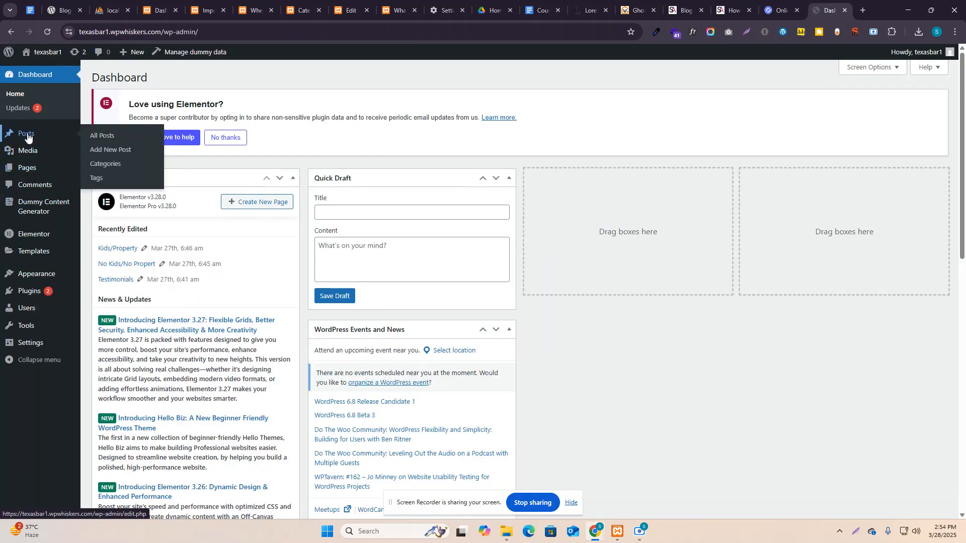
click(26, 135)
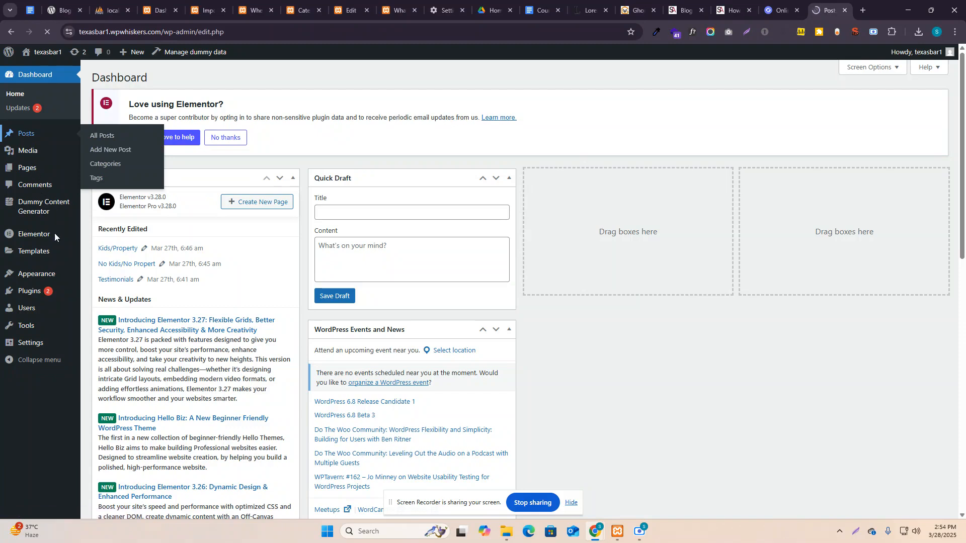
scroll(273, 345, down, 2)
scroll(265, 320, up, 2)
scroll(248, 313, down, 1)
scroll(246, 314, up, 1)
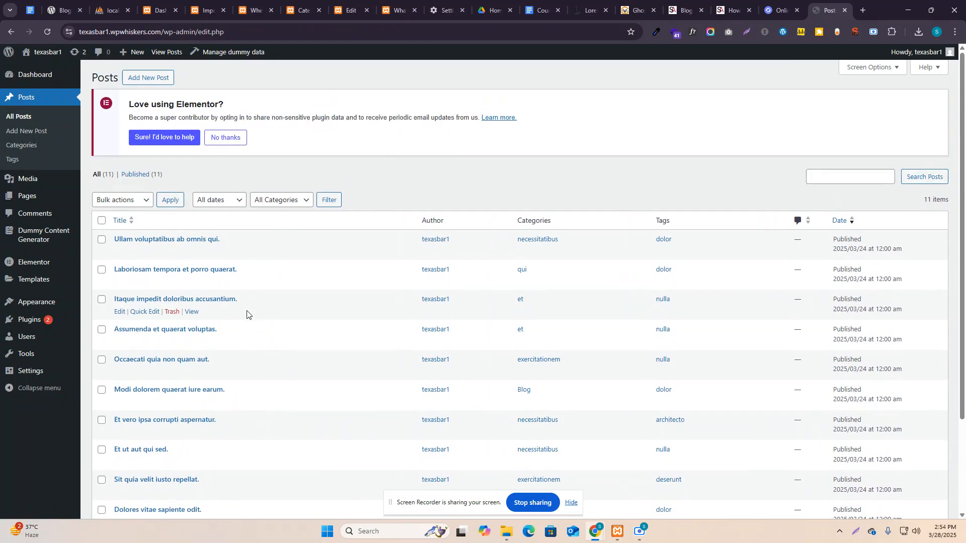
click(101, 221)
Go to the online site's Tools > Export page.
scroll(103, 275, down, 2)
scroll(112, 276, up, 2)
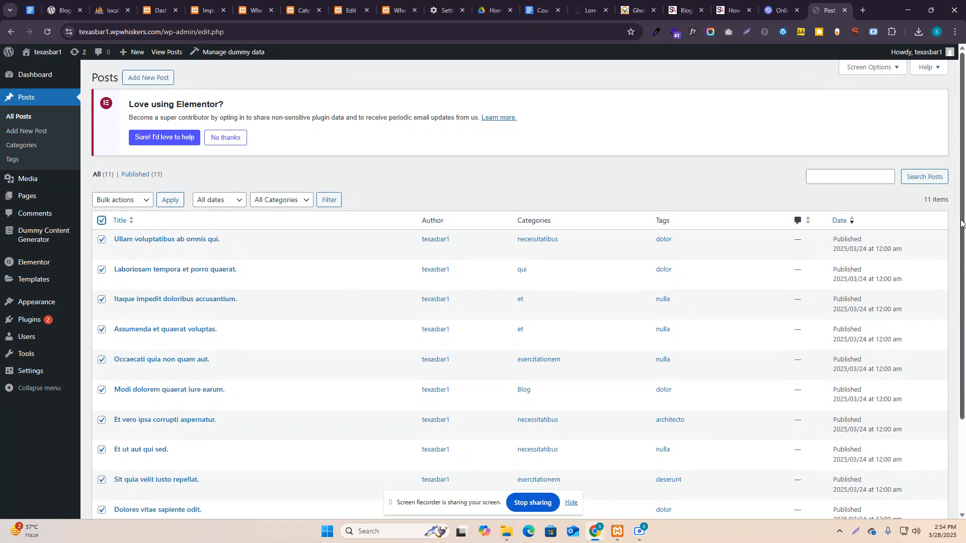
scroll(197, 215, down, 3)
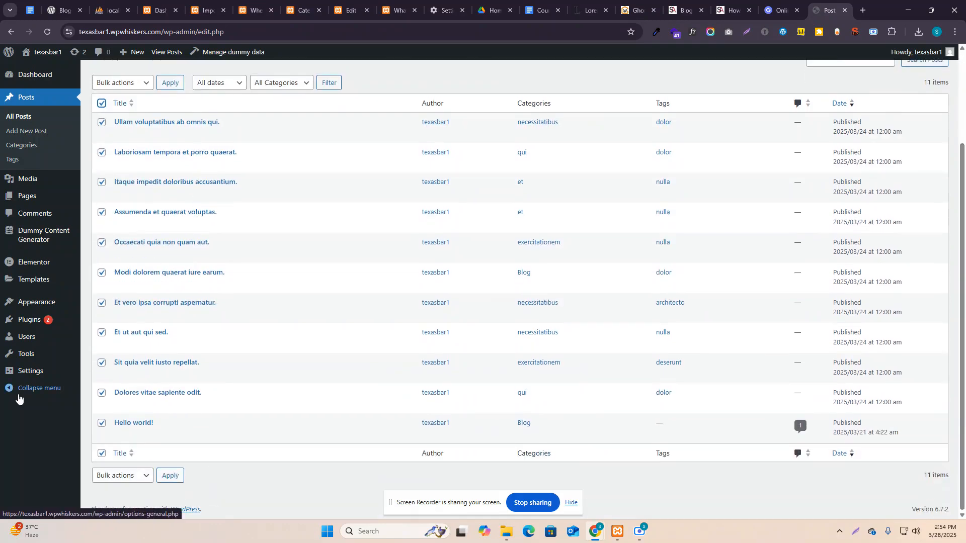
mouse_move(31, 355)
click(101, 385)
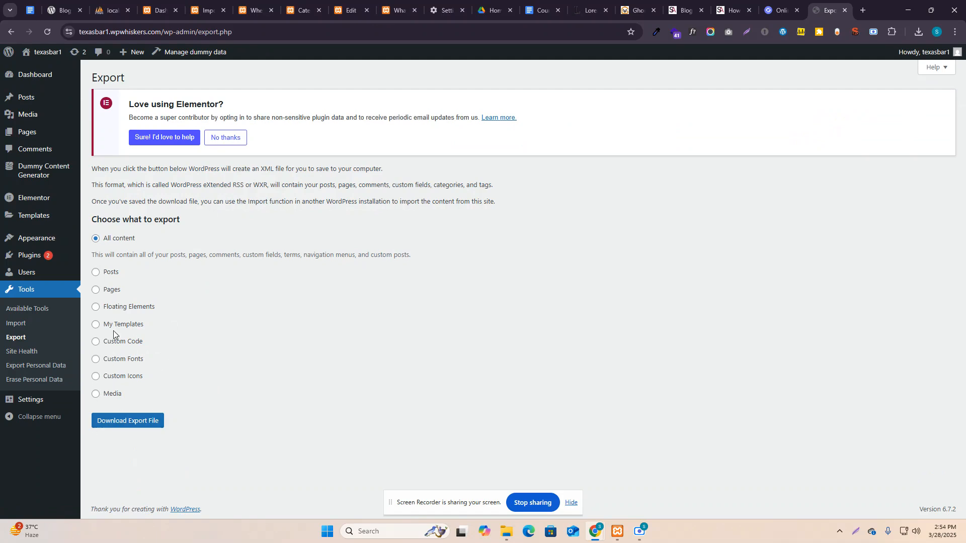
Export posts only as texasbar1.WordPress.2025-03-28.xml and return to the local site's tab.
click(100, 274)
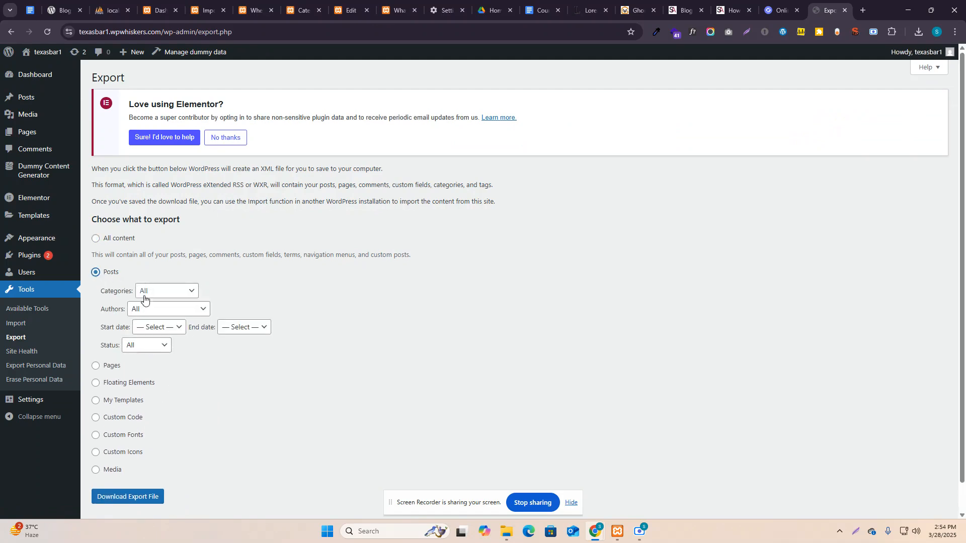
scroll(144, 358, down, 1)
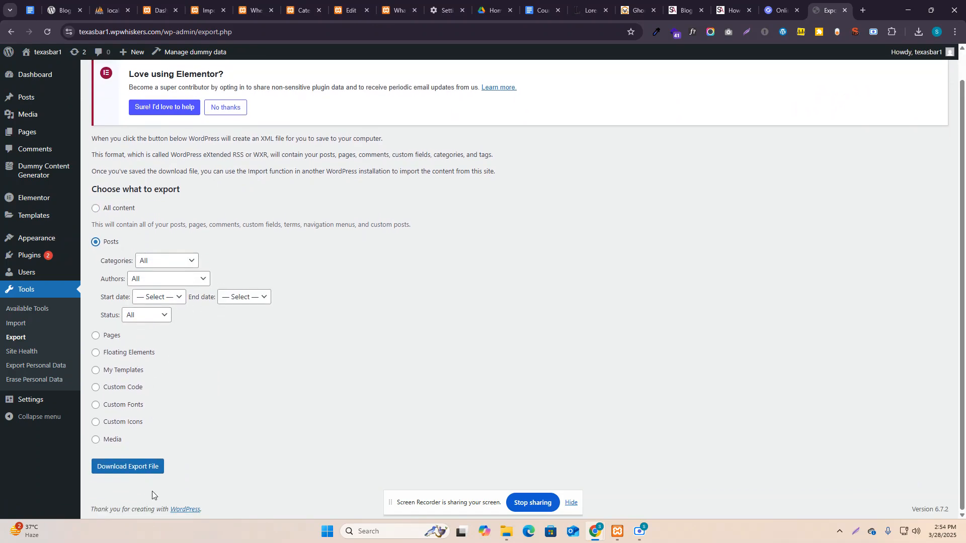
click(130, 468)
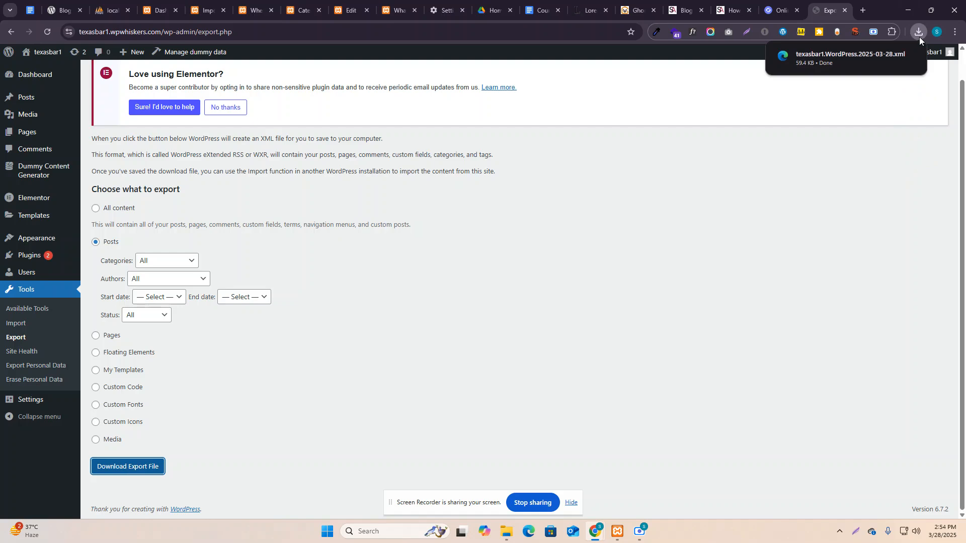
click(302, 11)
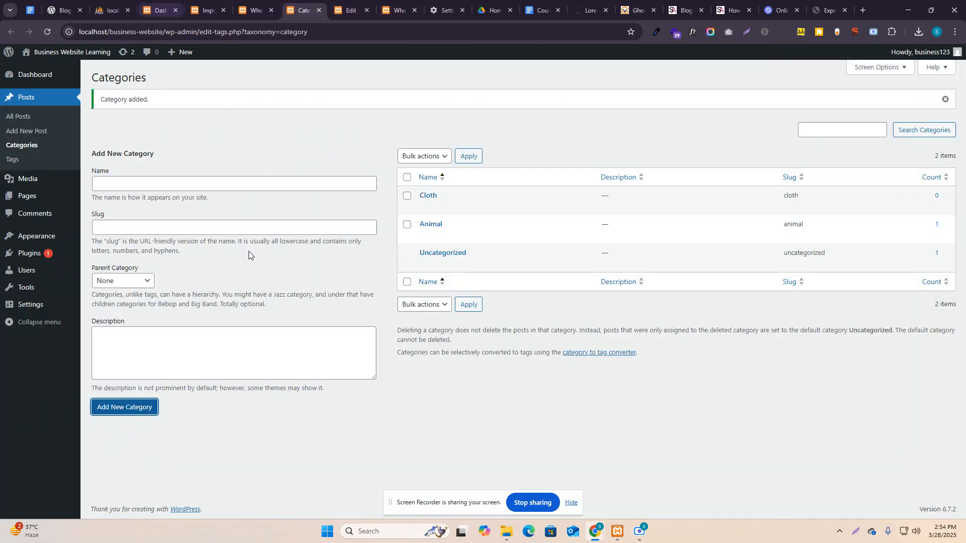
Run the local WordPress importer and upload texasbar1.WordPress.2025-03-28.xml.
key(ctrl+shift+Tab)
key(ctrl+shift+Tab)
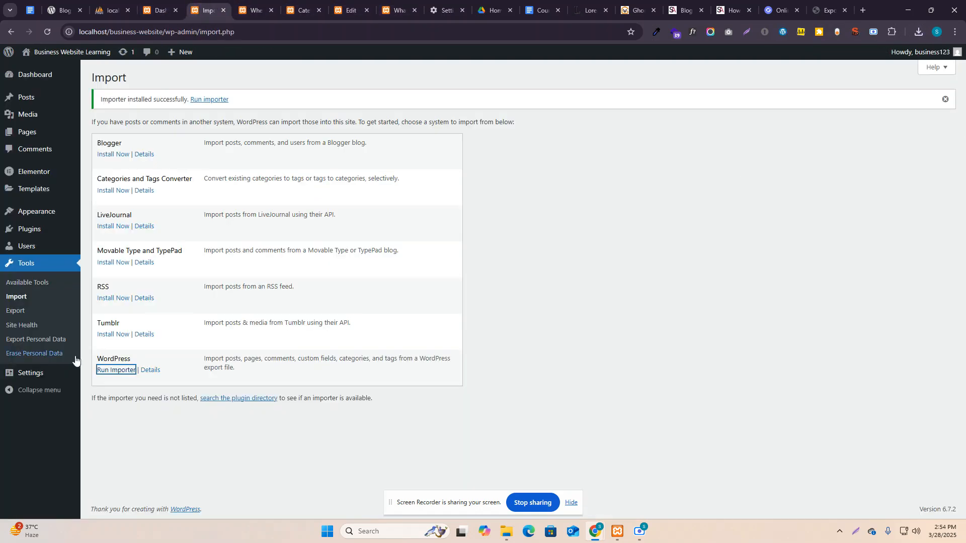
click(106, 374)
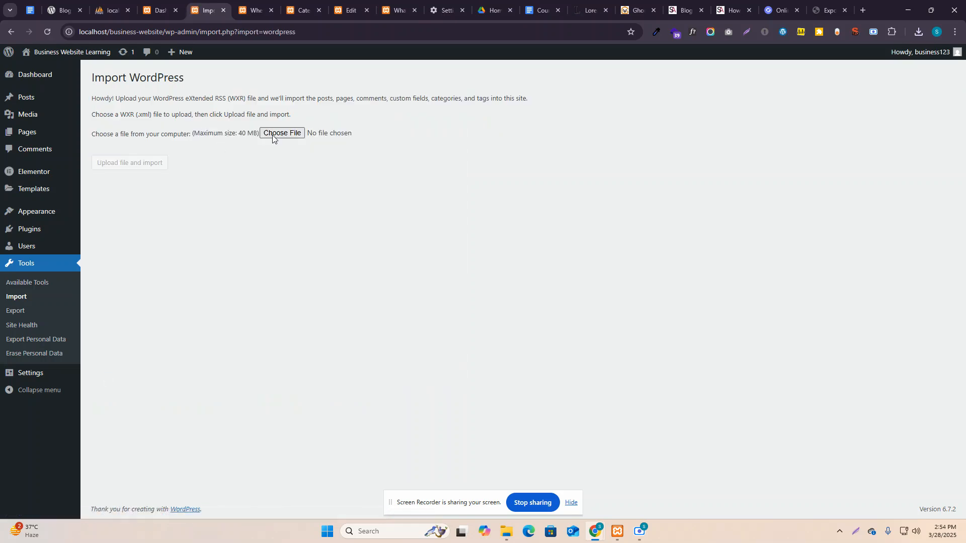
click(272, 134)
click(126, 126)
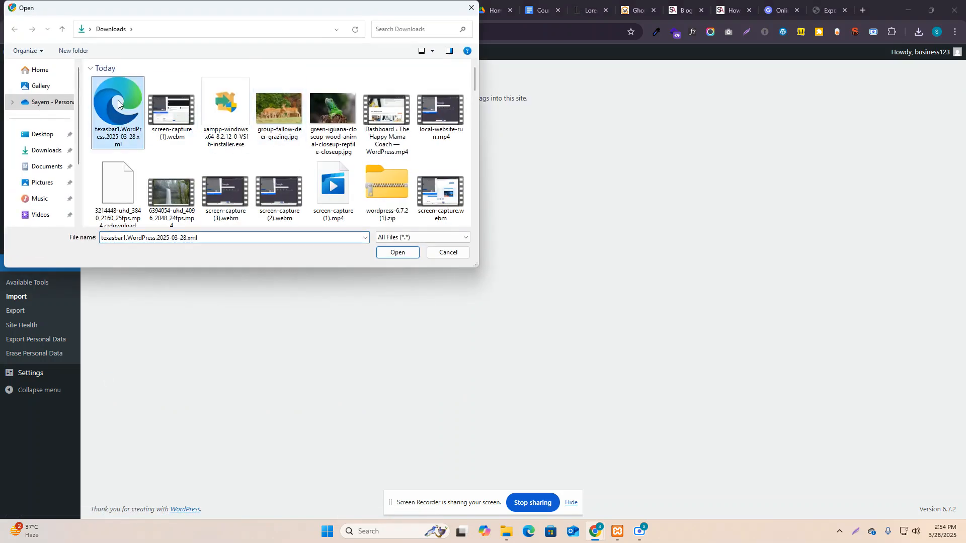
click(395, 254)
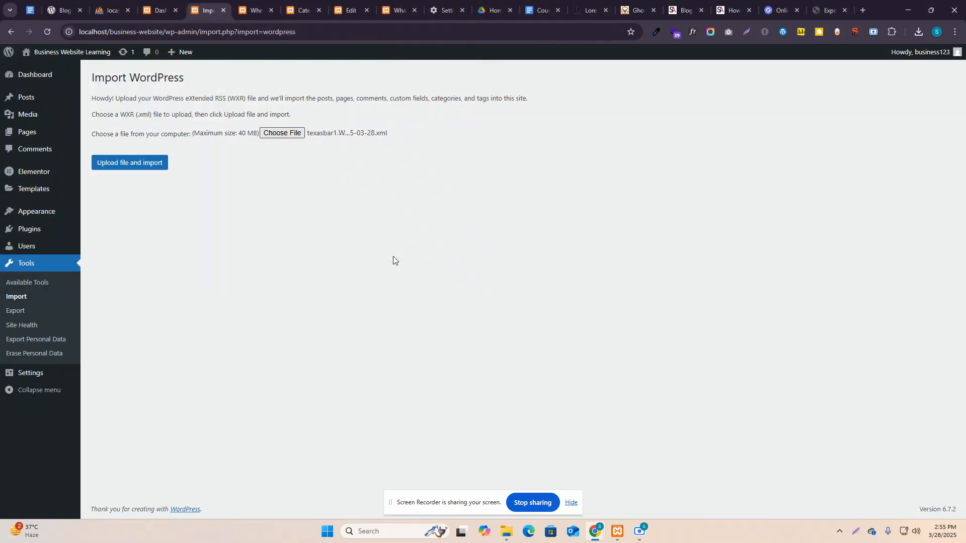
click(129, 166)
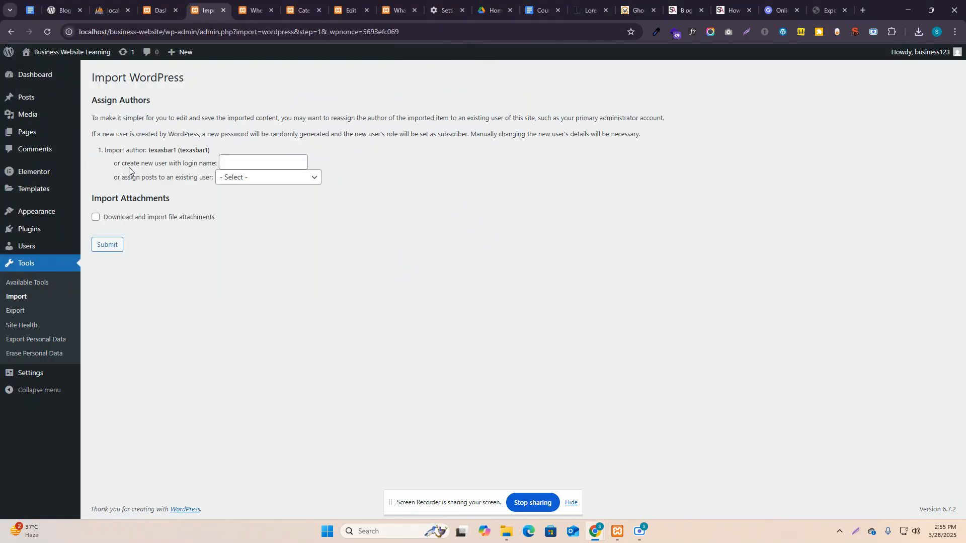
Assign imported posts to the existing admin user, include attachments, and run the import.
click(282, 178)
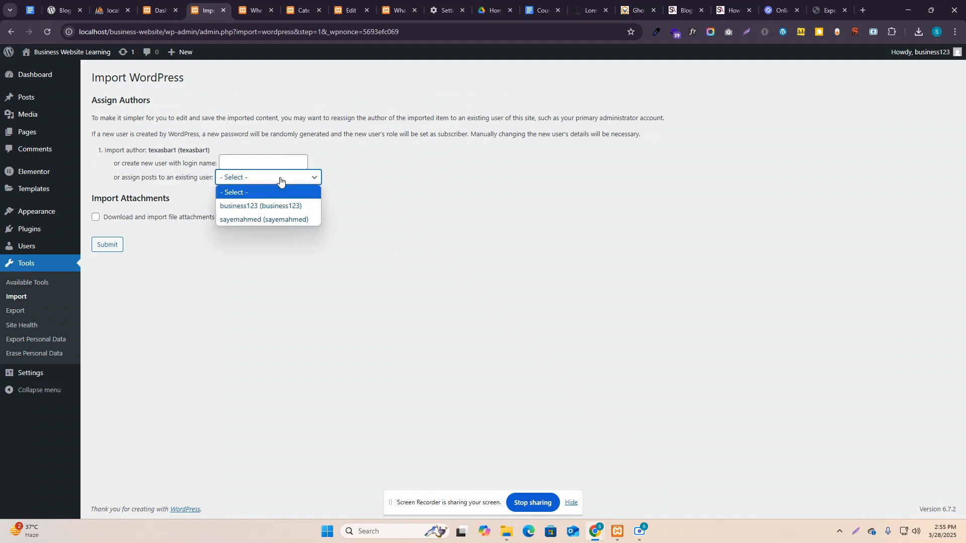
click(255, 205)
click(95, 218)
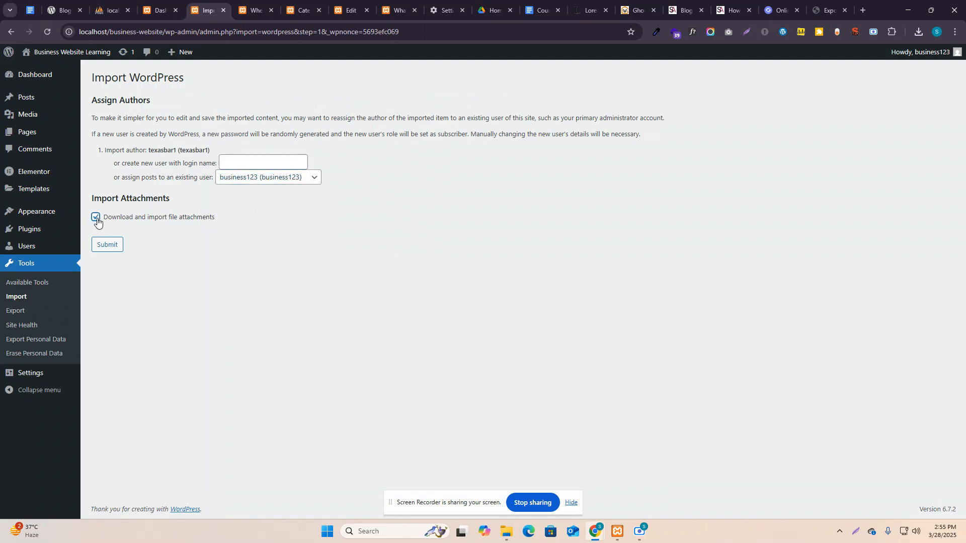
click(106, 243)
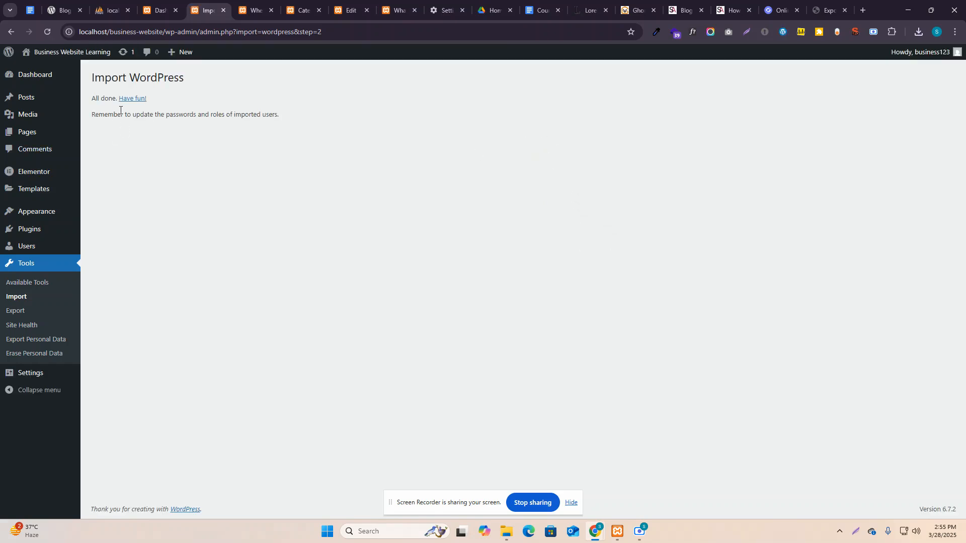
Confirm the local Posts list shows 13 posts including the imported ones, then return to Tools > Import.
click(132, 99)
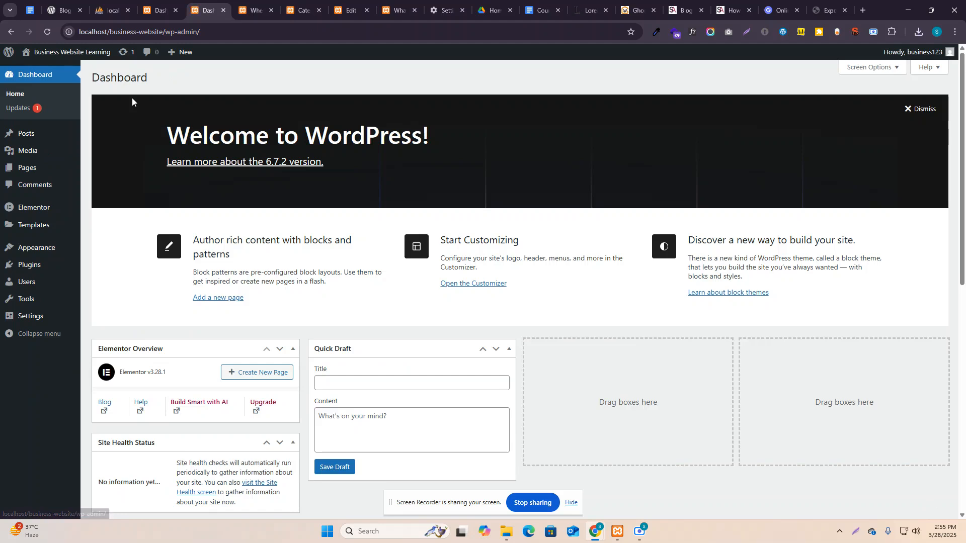
click(26, 133)
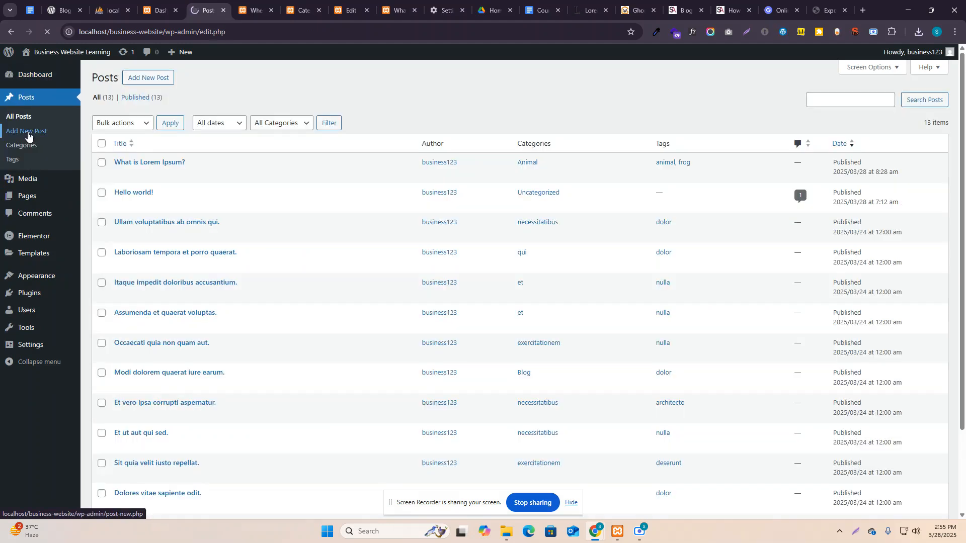
scroll(221, 301, down, 2)
scroll(272, 302, up, 2)
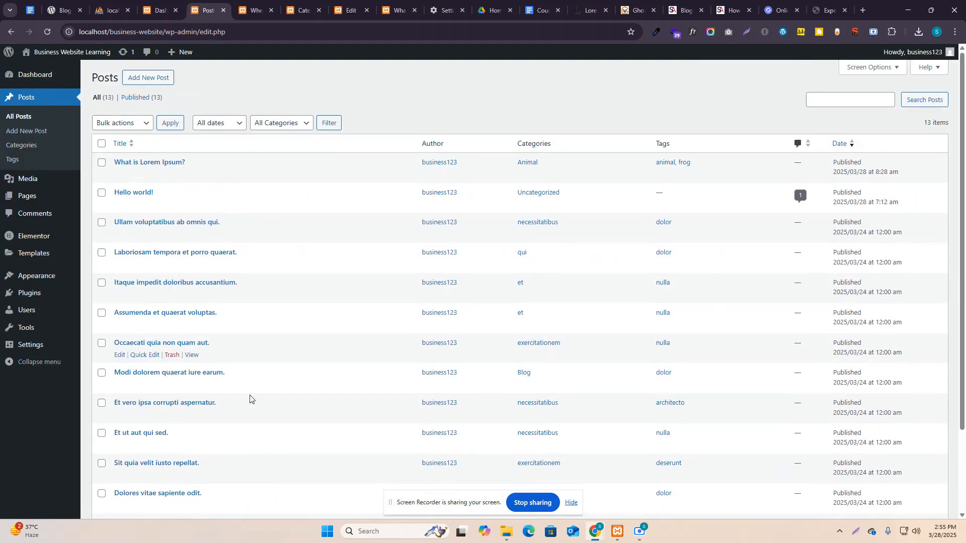
scroll(294, 317, down, 2)
scroll(276, 305, up, 2)
scroll(244, 256, down, 2)
scroll(224, 391, up, 2)
scroll(272, 270, down, 2)
scroll(272, 270, up, 2)
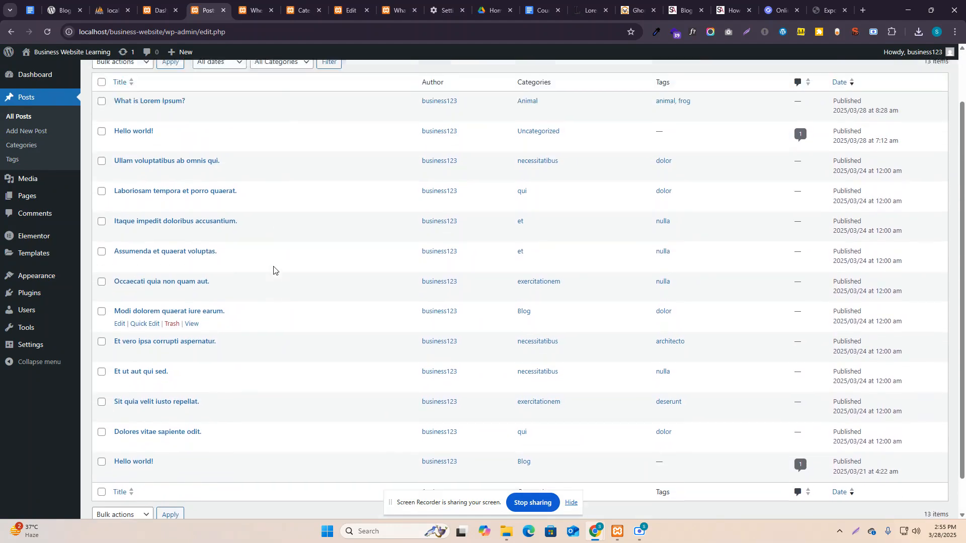
click(31, 327)
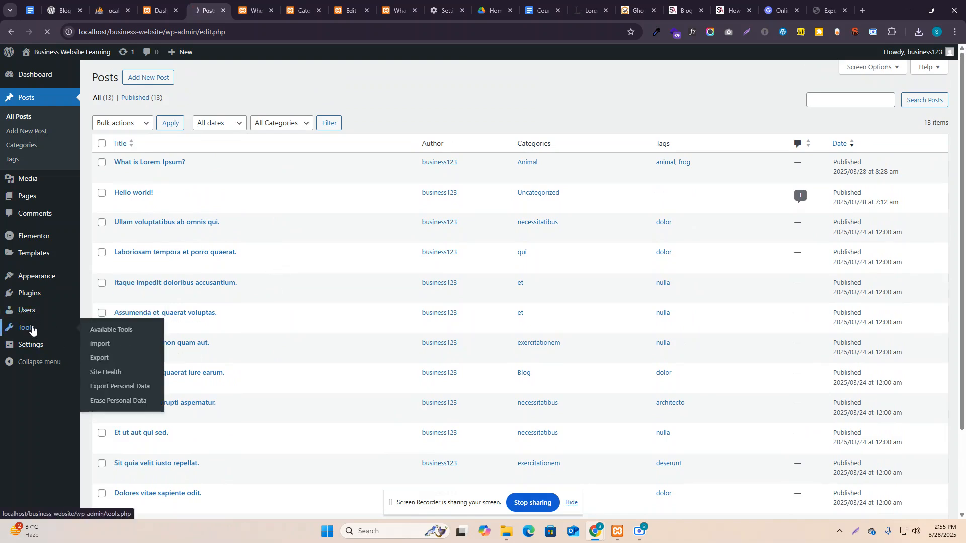
click(23, 298)
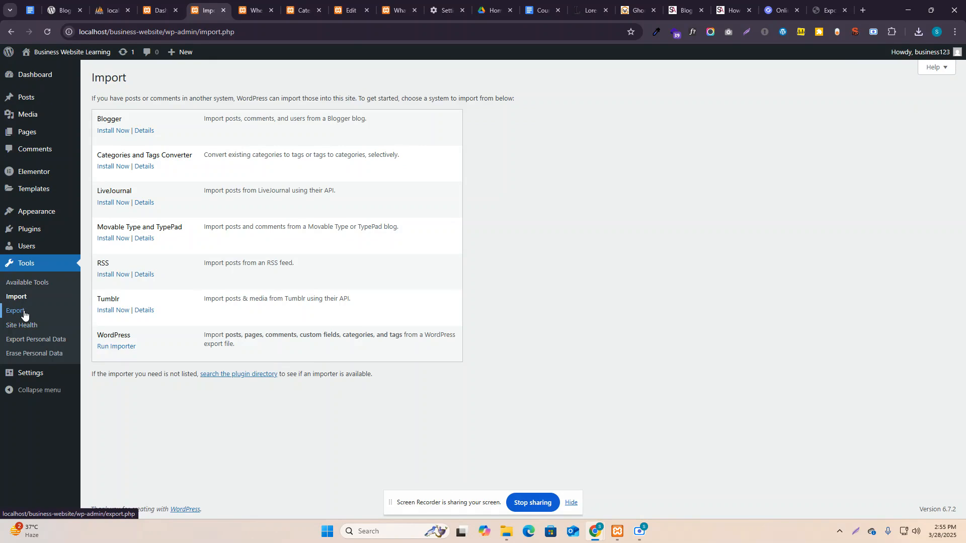
Go via Tools > Export to Site Health, showing 1 critical issue and 2 recommended improvements.
click(16, 310)
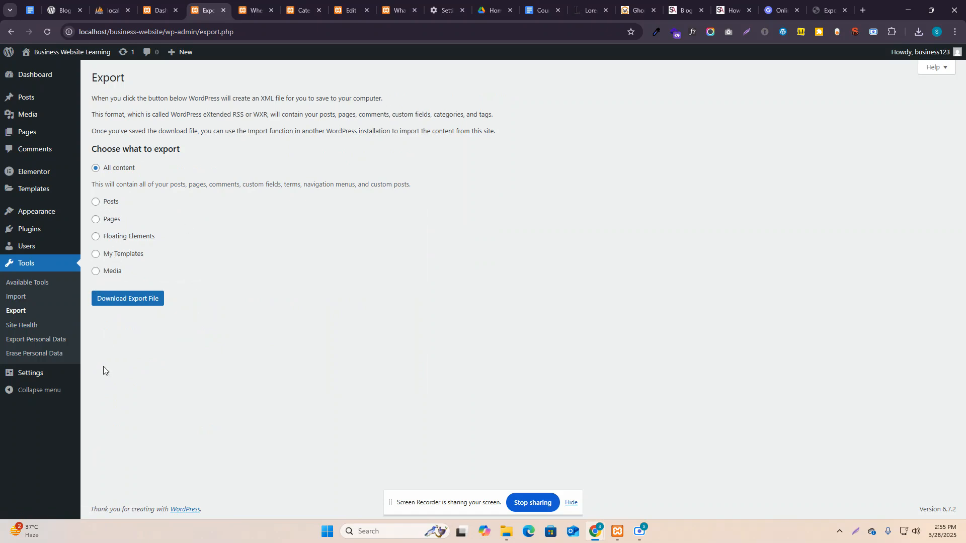
click(29, 326)
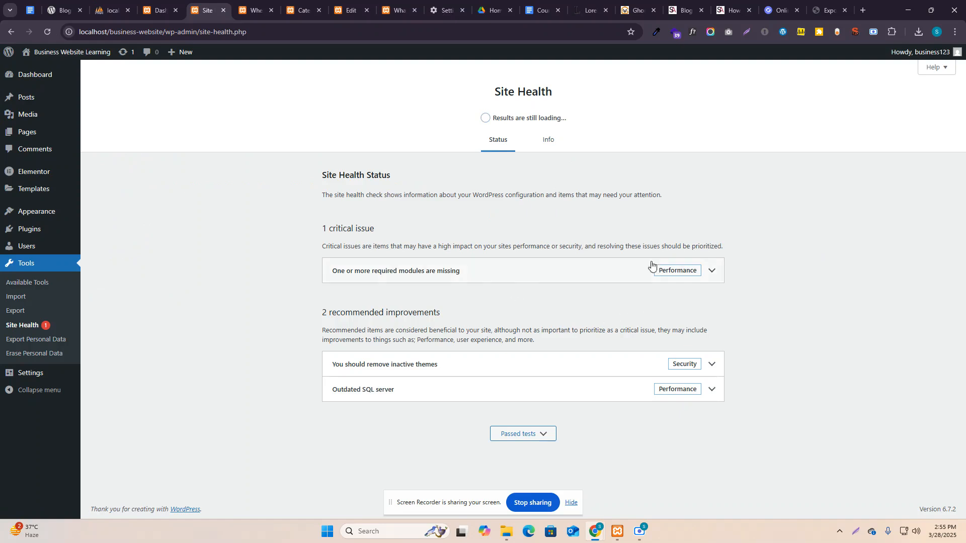
Inspect the missing modules, inactive themes and Outdated SQL server items, then switch to Info.
click(434, 276)
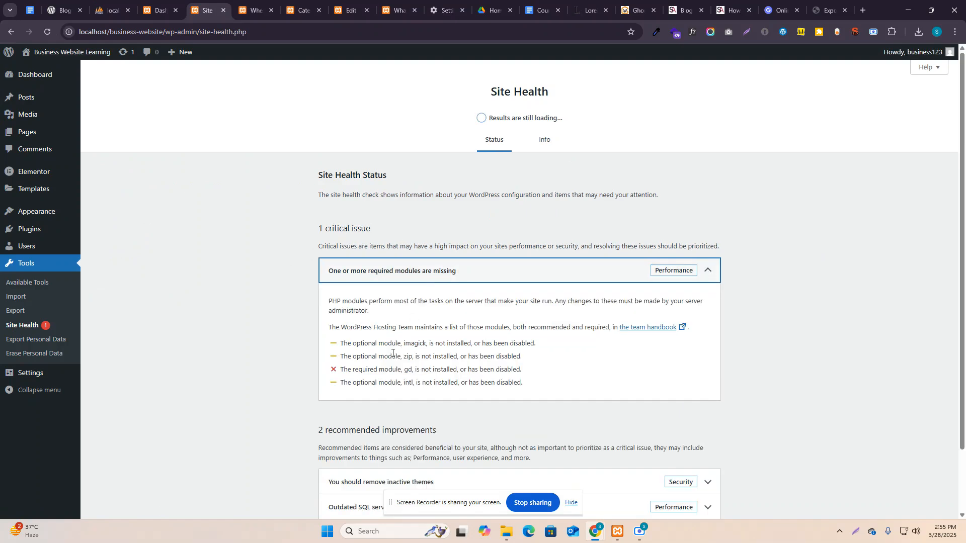
click(614, 274)
click(600, 366)
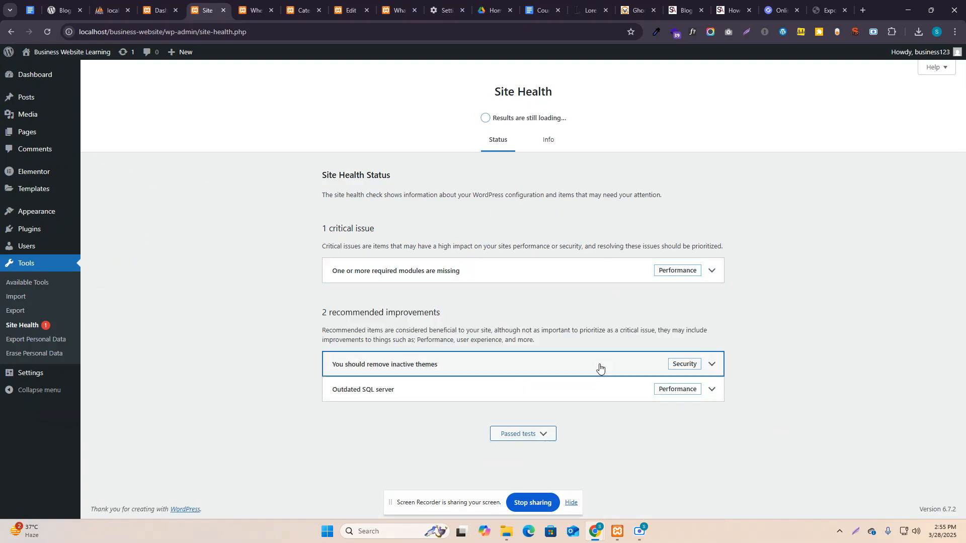
click(599, 367)
click(584, 395)
click(584, 395)
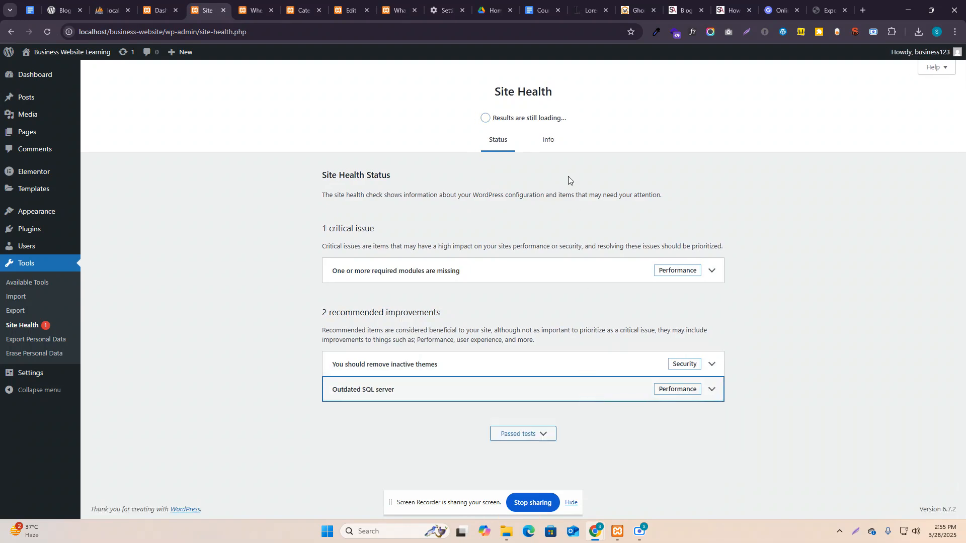
click(551, 145)
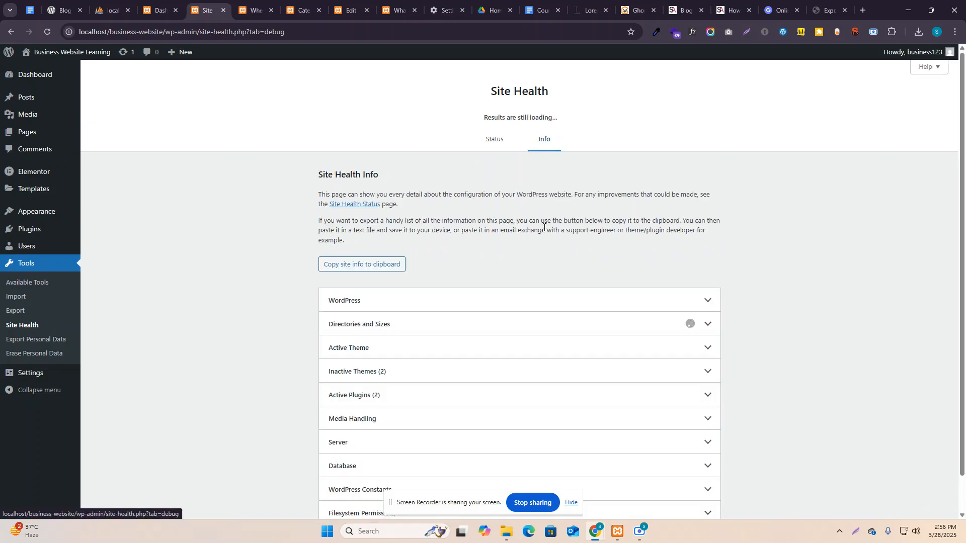
Expand the WordPress, Directories and Sizes, and Active Theme sections of Site Health Info.
scroll(599, 242, down, 1)
click(596, 260)
scroll(596, 260, down, 3)
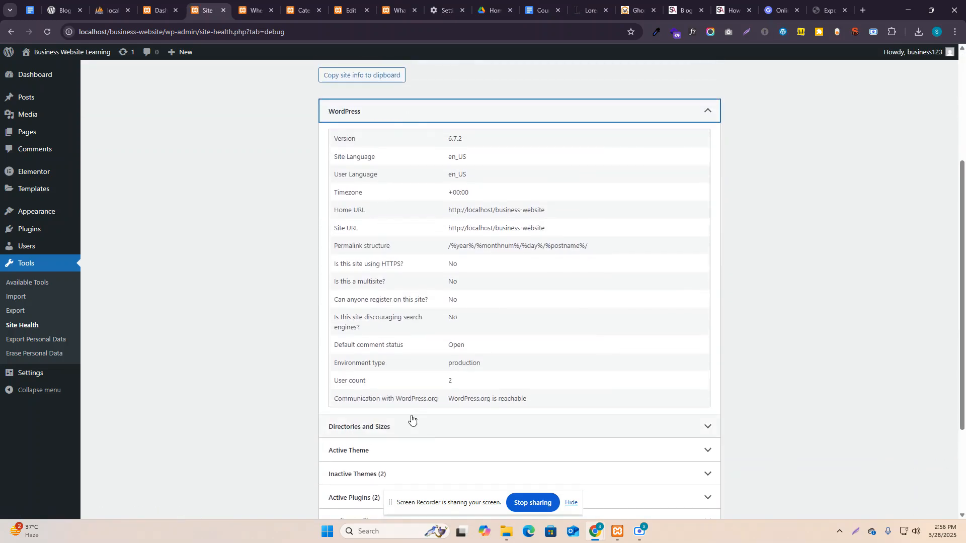
scroll(503, 352, down, 3)
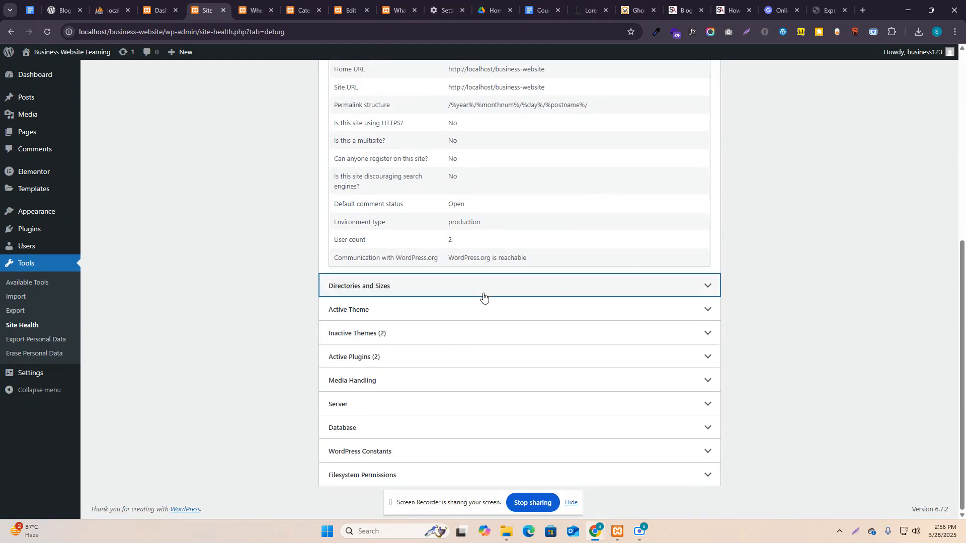
click(483, 296)
scroll(484, 287, down, 2)
scroll(483, 281, down, 2)
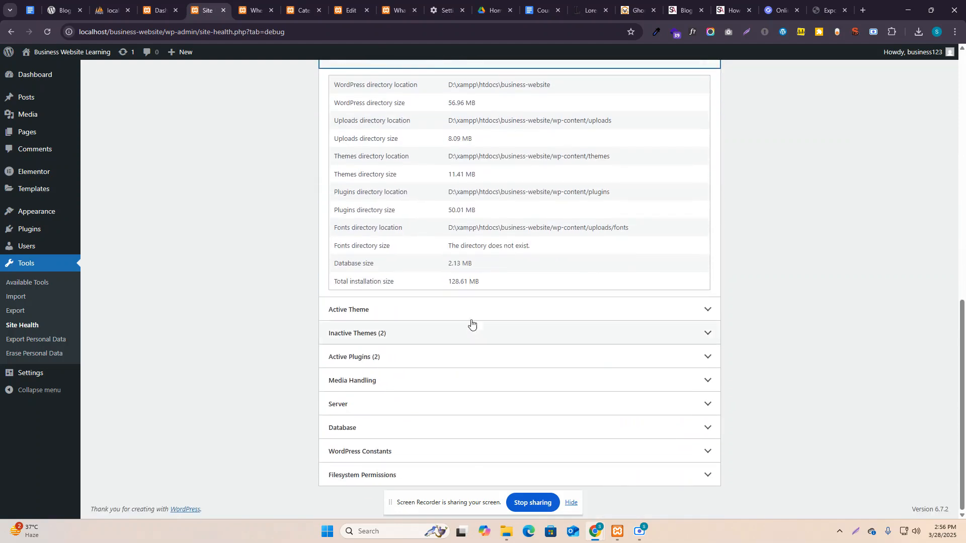
click(477, 322)
scroll(481, 280, down, 2)
scroll(479, 280, down, 1)
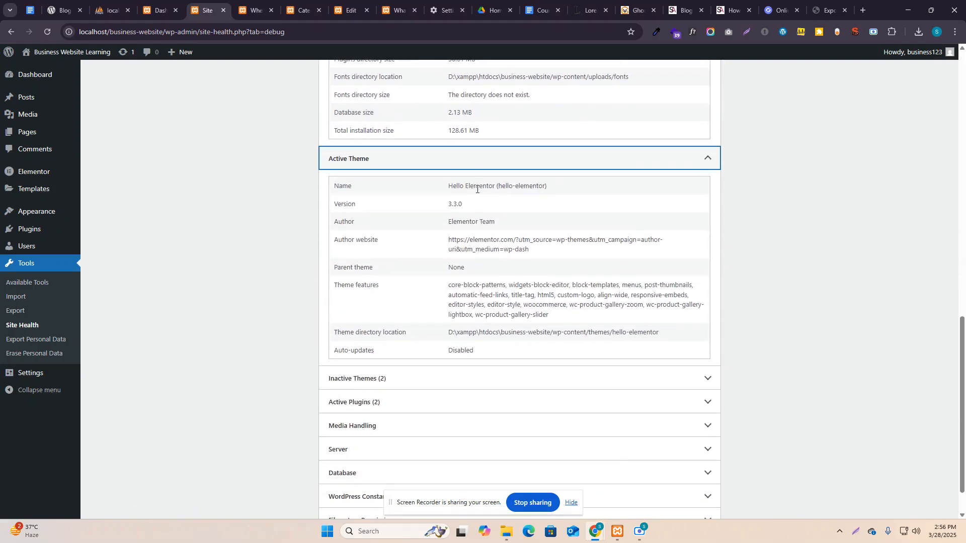
scroll(453, 274, down, 1)
Expand Inactive Themes, Active Plugins, Database, WordPress Constants and Filesystem Permissions sections.
click(465, 337)
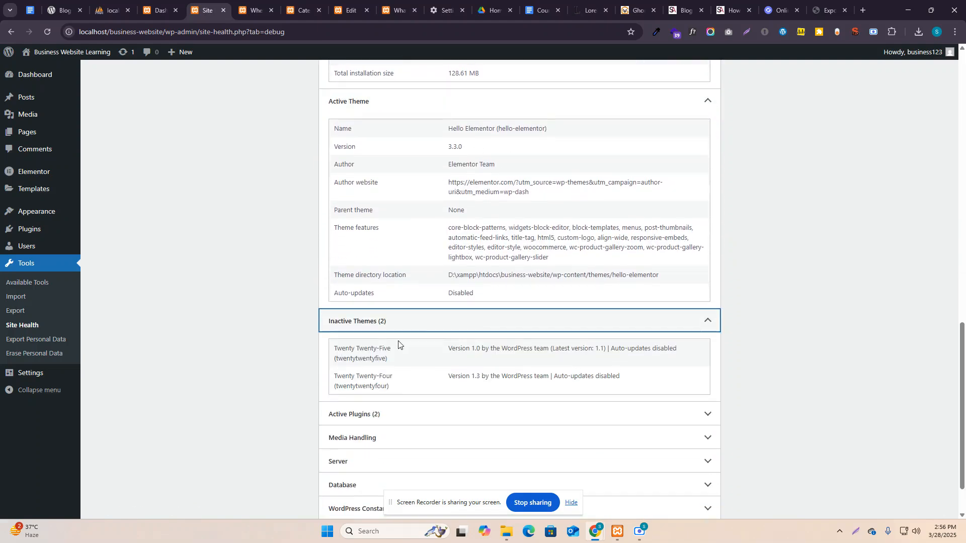
scroll(410, 346, down, 1)
click(465, 358)
scroll(463, 355, down, 1)
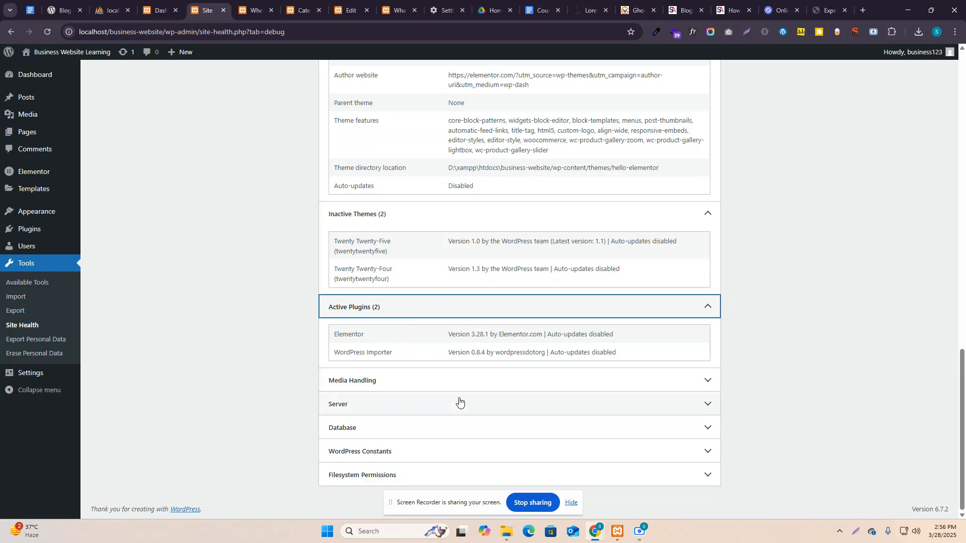
click(436, 434)
scroll(436, 427, down, 4)
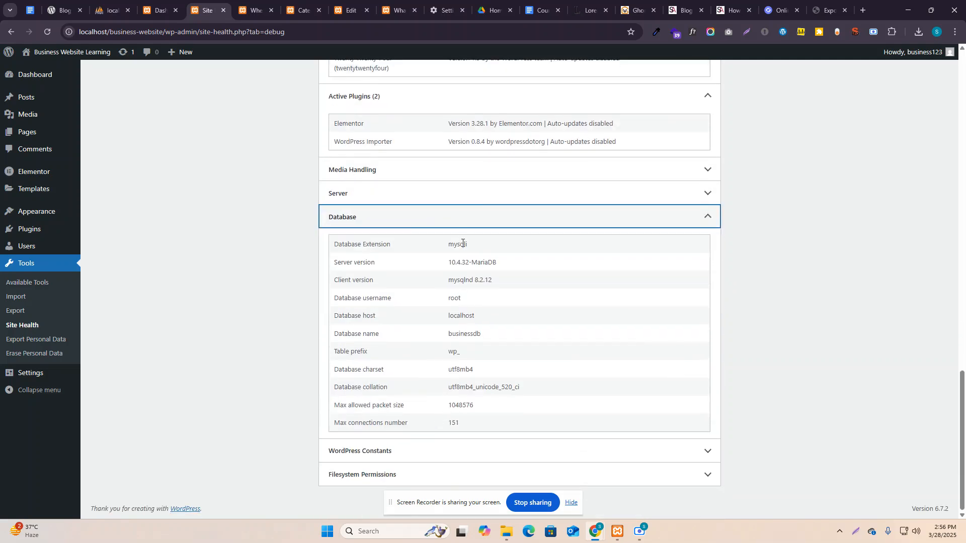
click(480, 443)
scroll(498, 406, down, 7)
click(502, 473)
scroll(498, 352, down, 3)
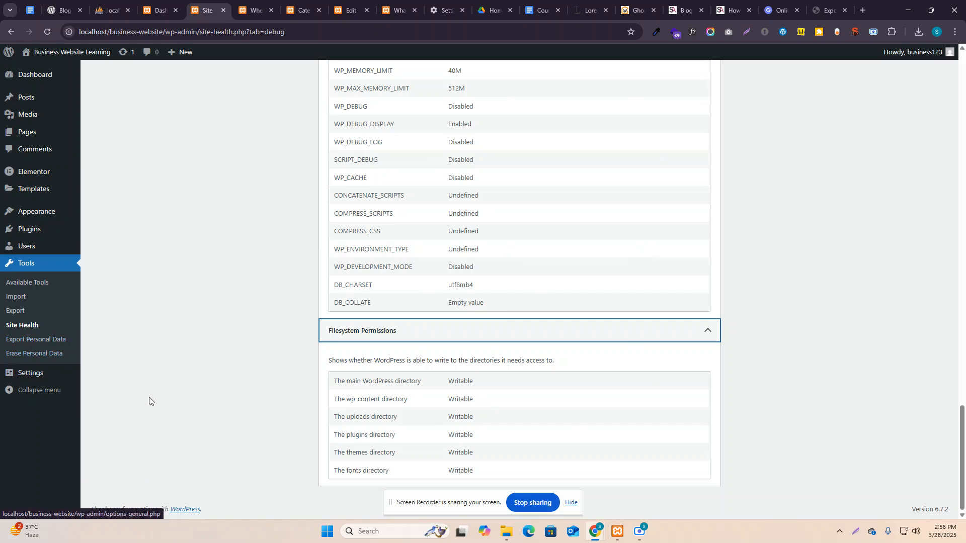
Enter the tagline 'Taking your smart solution' in General Settings and save the changes.
click(27, 378)
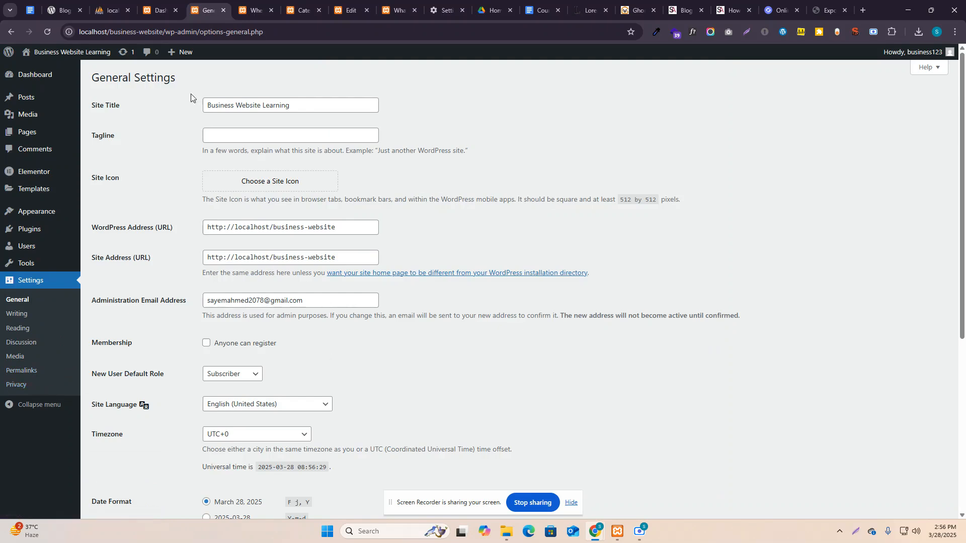
mouse_move(53, 213)
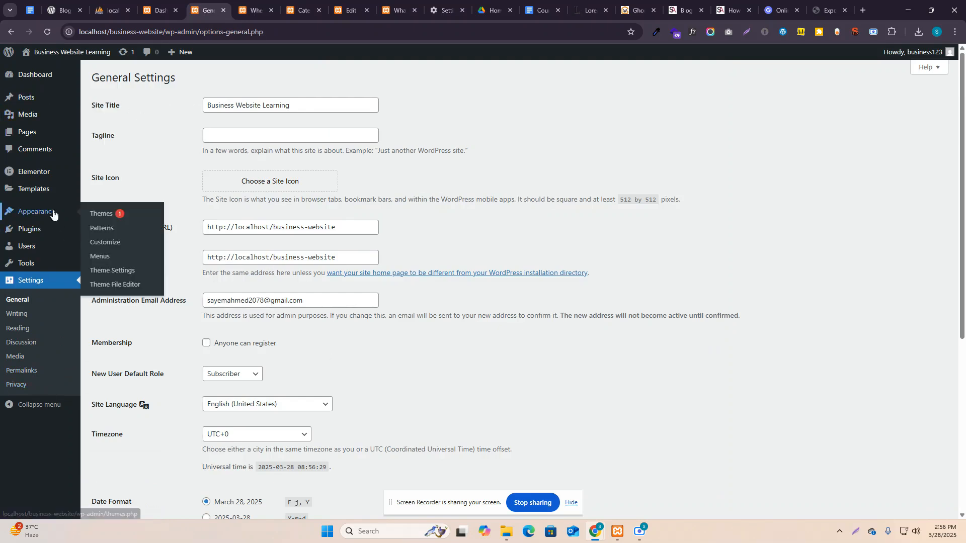
click(227, 106)
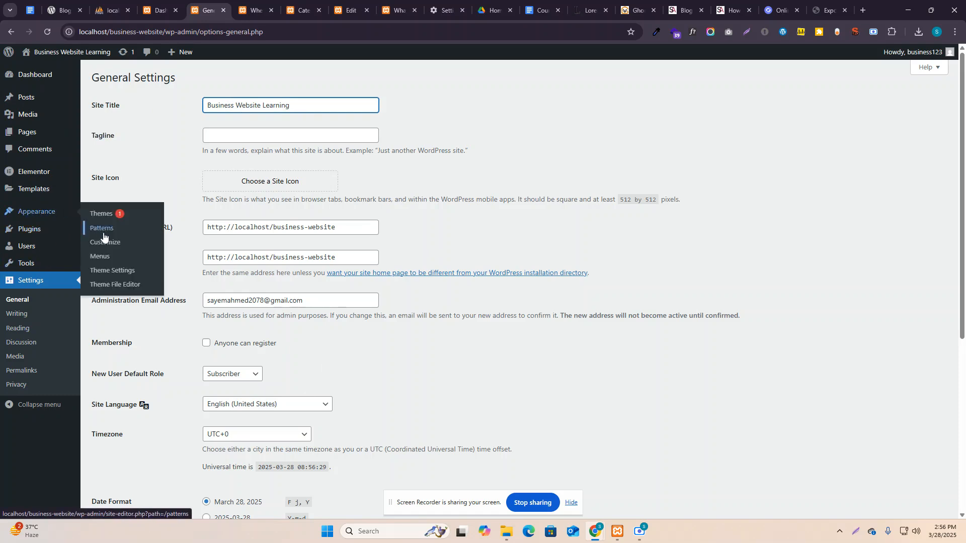
click(238, 135)
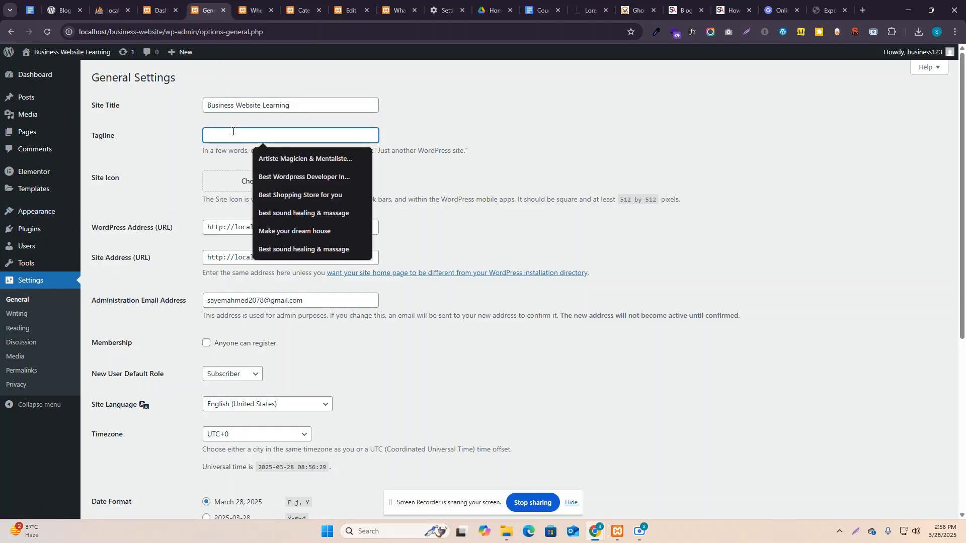
click(295, 105)
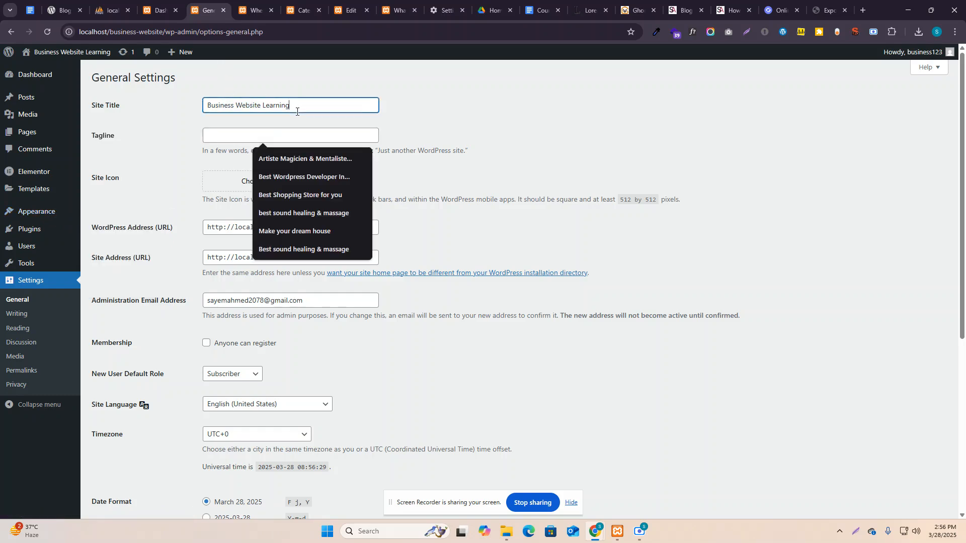
click(268, 133)
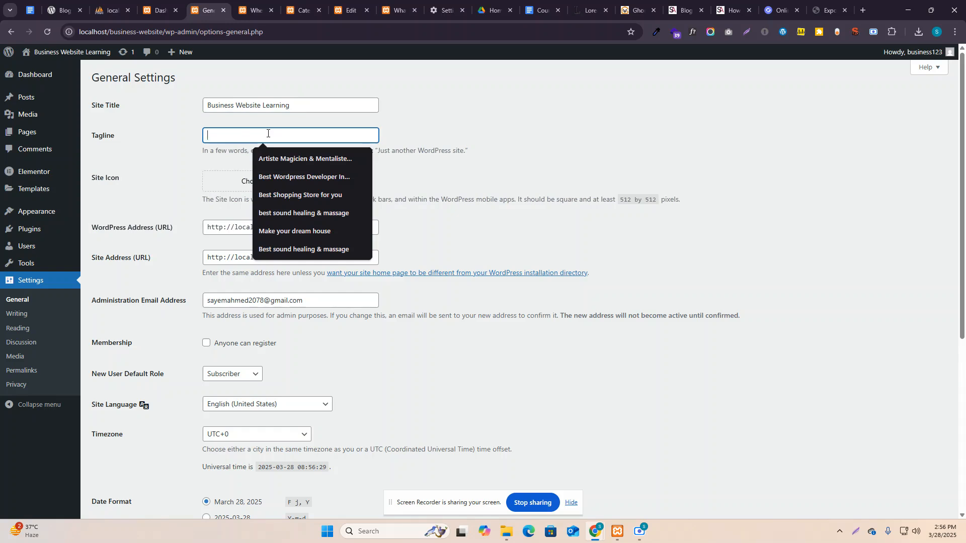
text(Taking you)
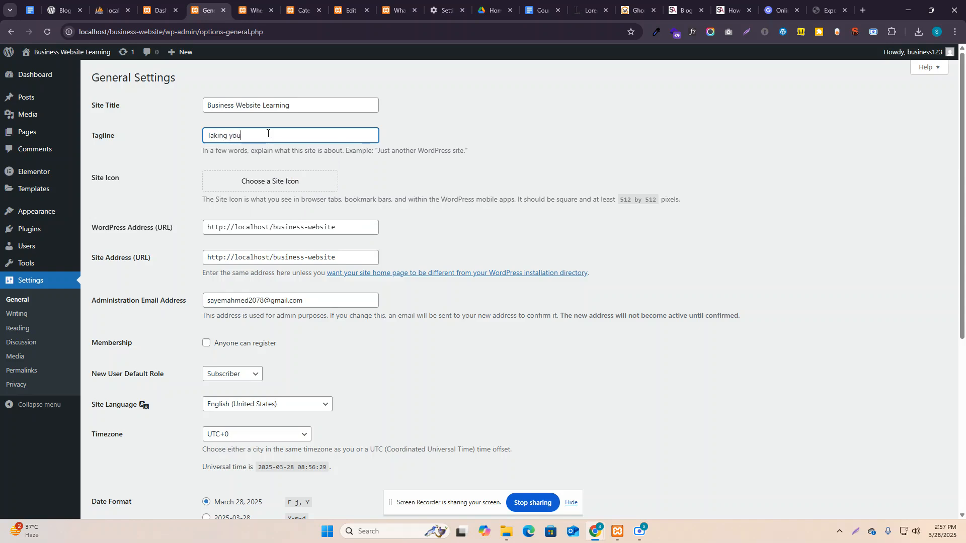
text(r smart solution)
scroll(171, 422, down, 5)
click(121, 466)
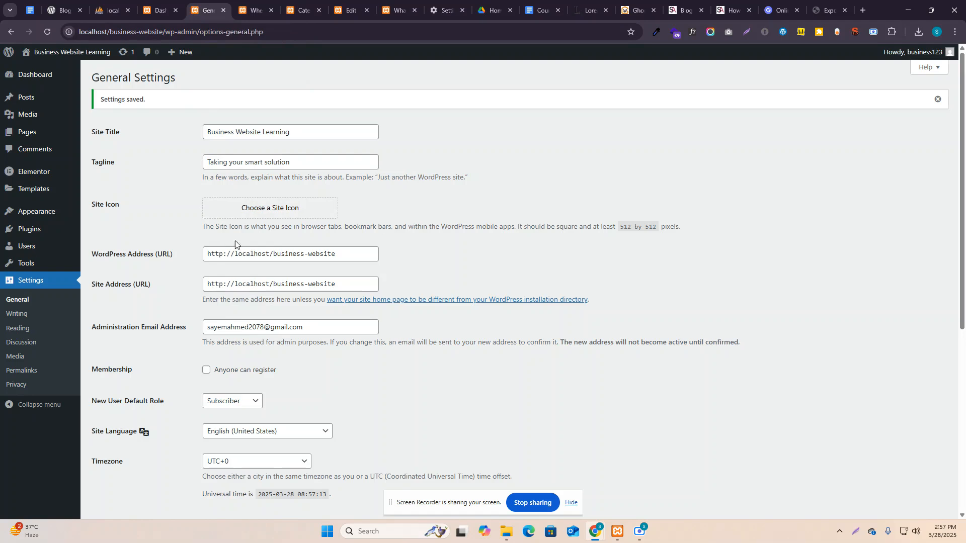
click(274, 213)
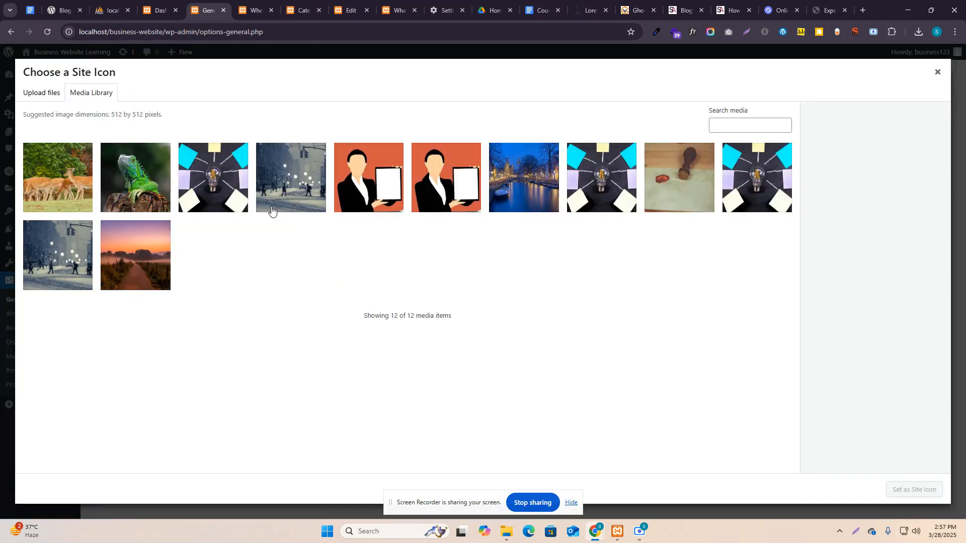
click(217, 182)
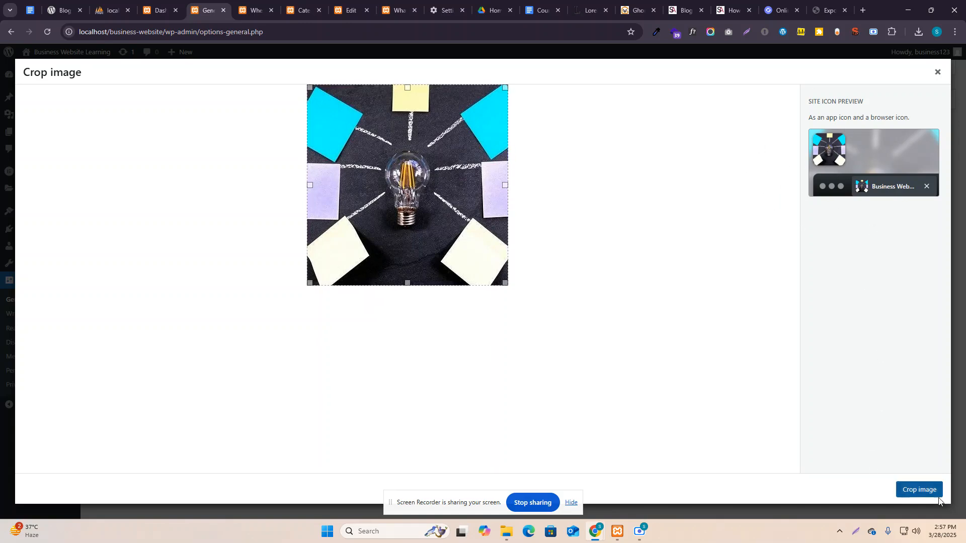
click(925, 490)
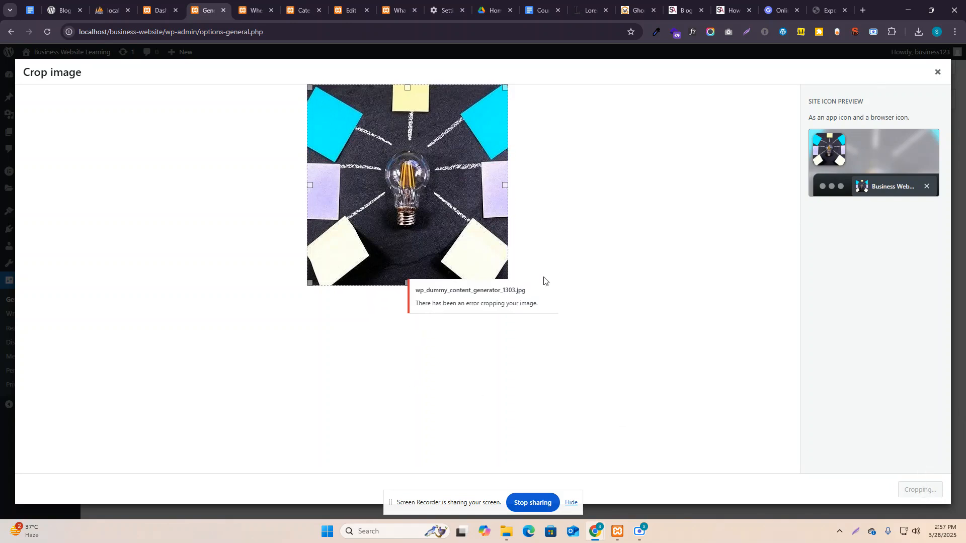
click(937, 72)
click(304, 211)
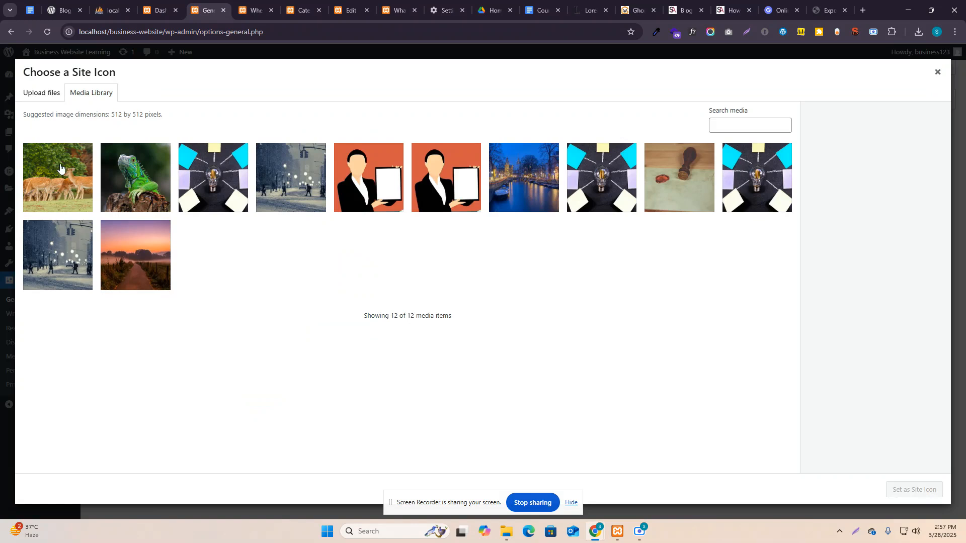
click(123, 173)
click(892, 489)
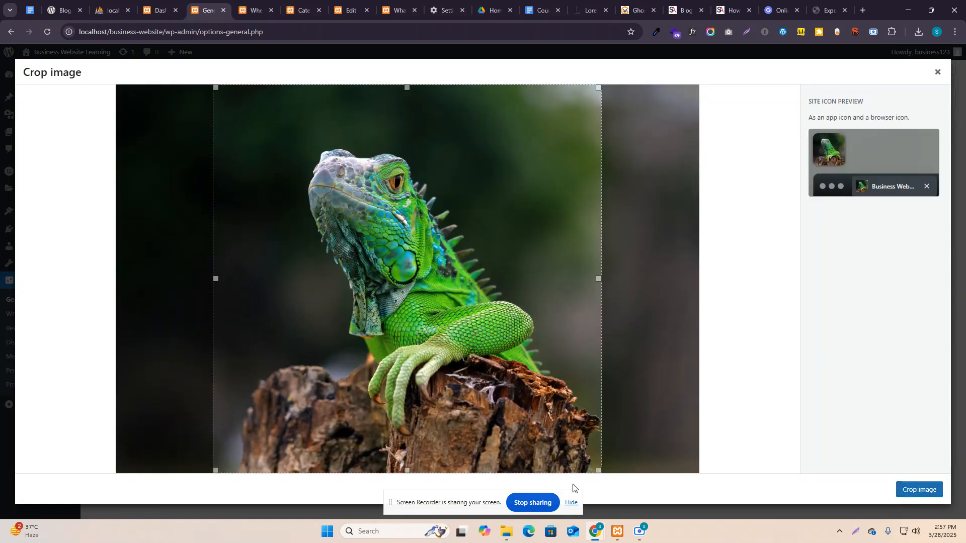
drag(598, 470, 492, 360)
drag(370, 286, 413, 314)
drag(516, 119, 509, 146)
drag(436, 260, 453, 255)
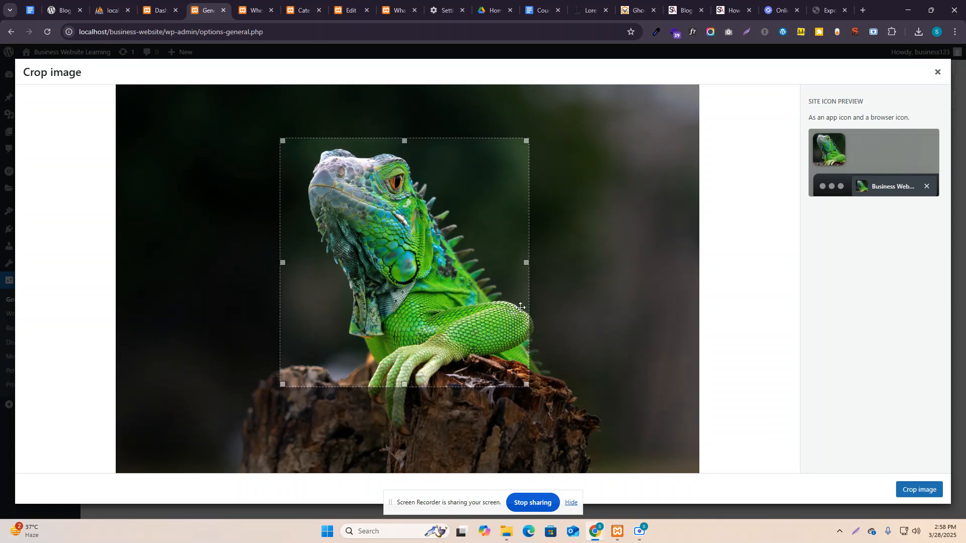
click(917, 490)
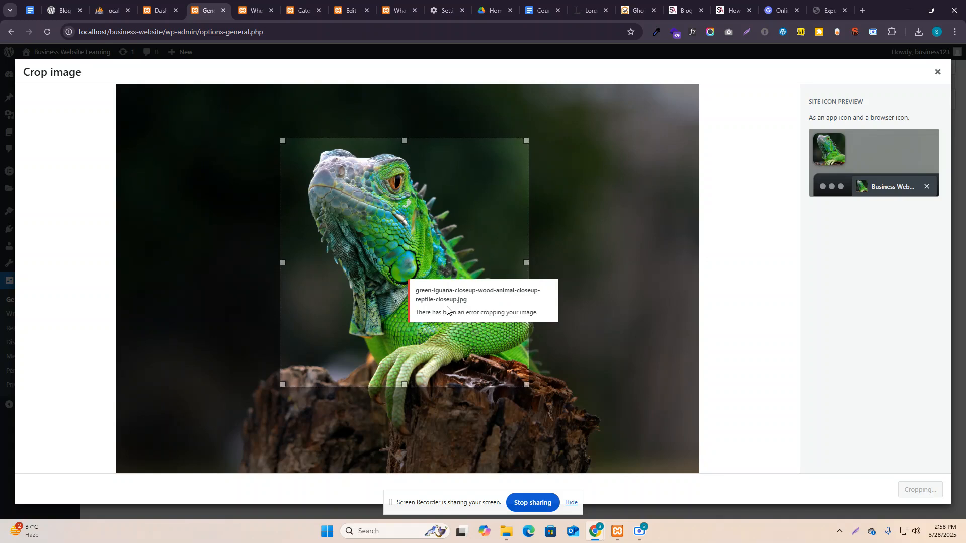
click(937, 71)
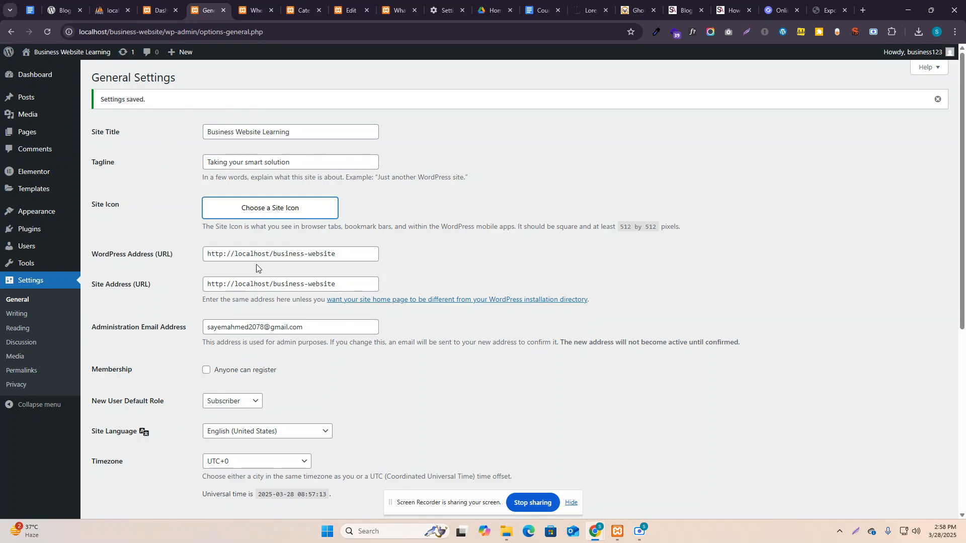
Review the General Settings fields from the WordPress Address down the page.
click(238, 256)
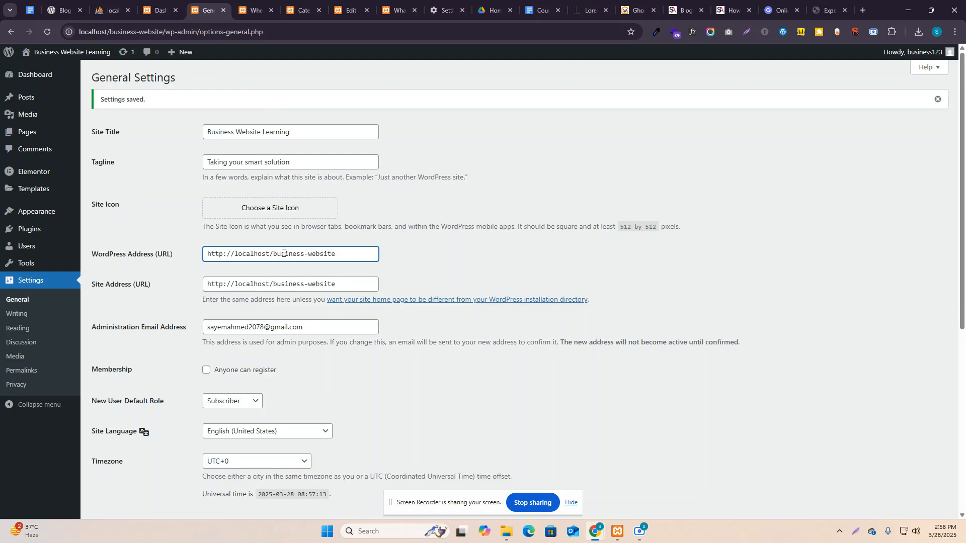
scroll(355, 323, down, 3)
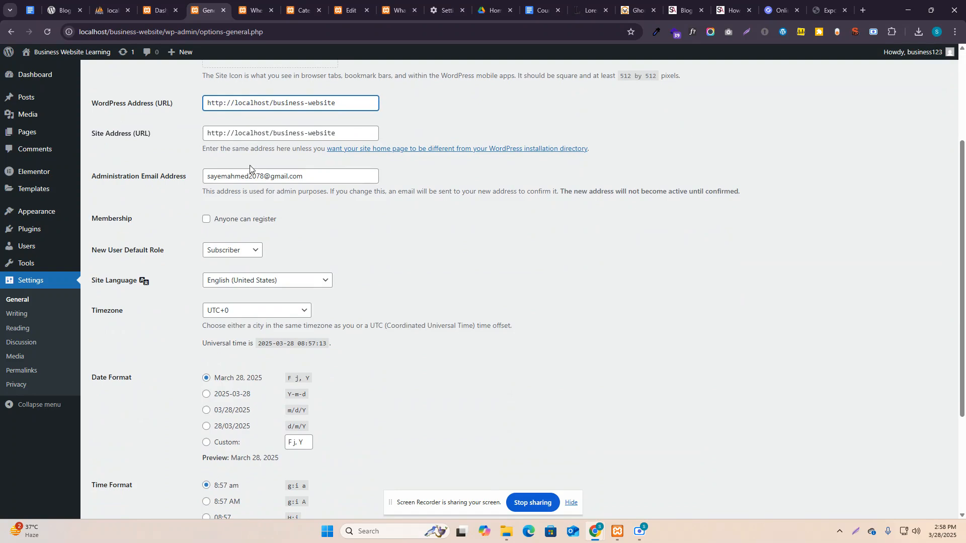
scroll(334, 249, down, 3)
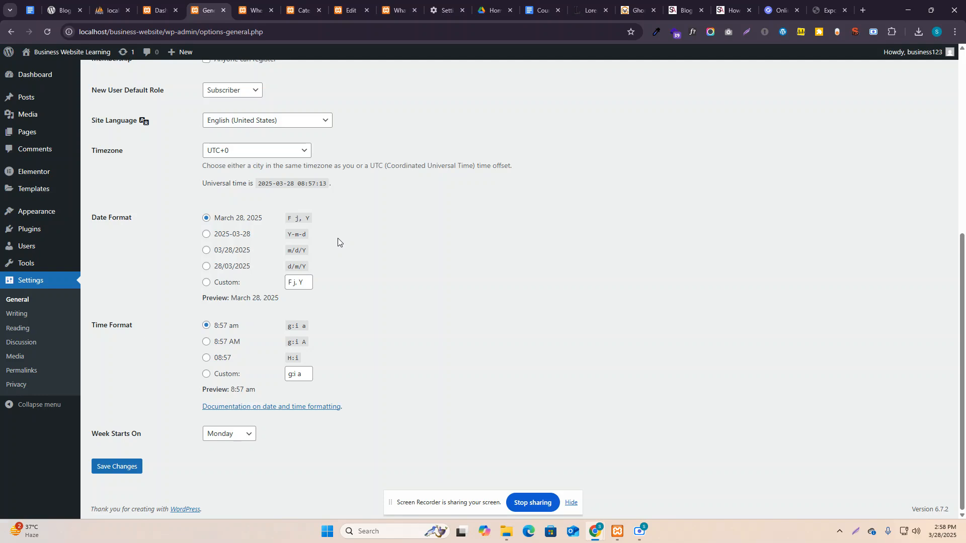
scroll(337, 239, up, 4)
scroll(249, 253, down, 4)
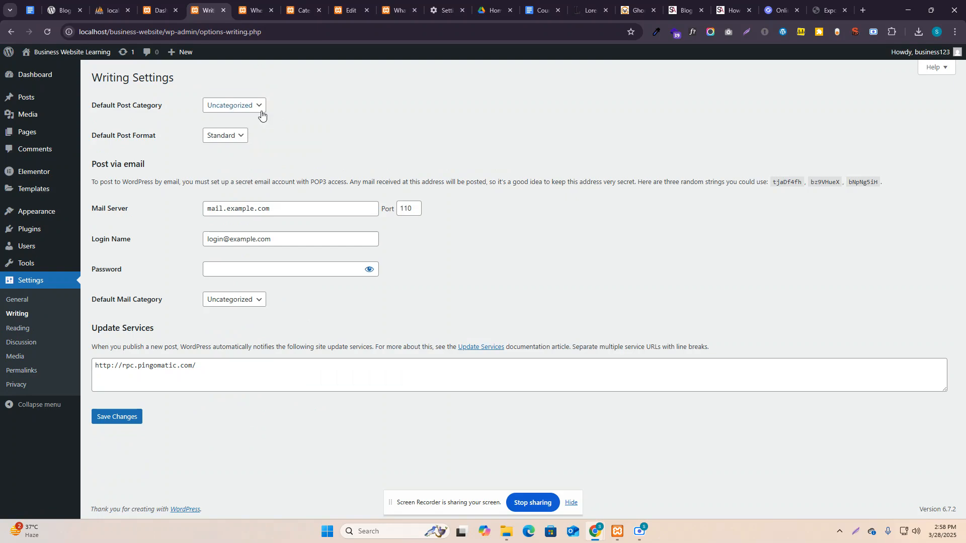
Leave Uncategorized as the default post category.
click(259, 112)
click(256, 112)
click(234, 107)
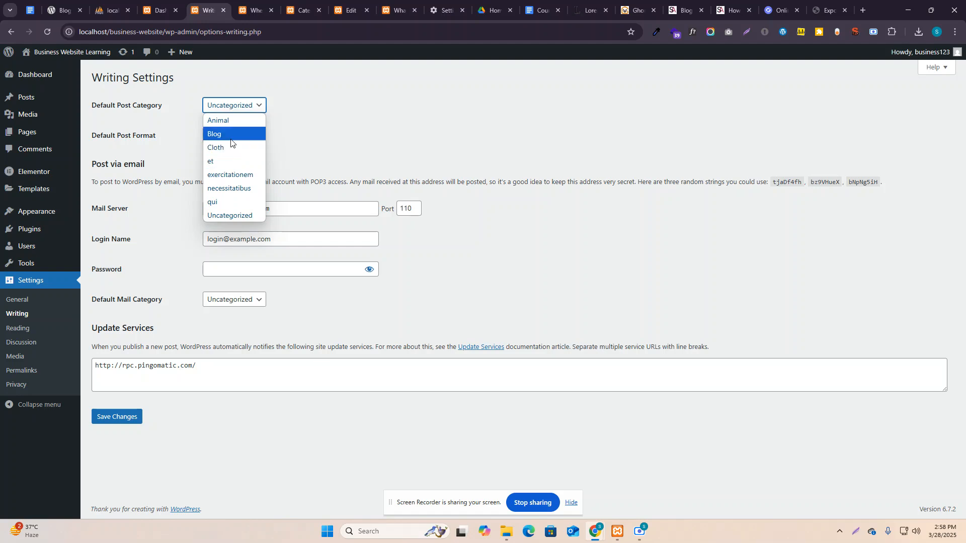
click(307, 123)
click(249, 107)
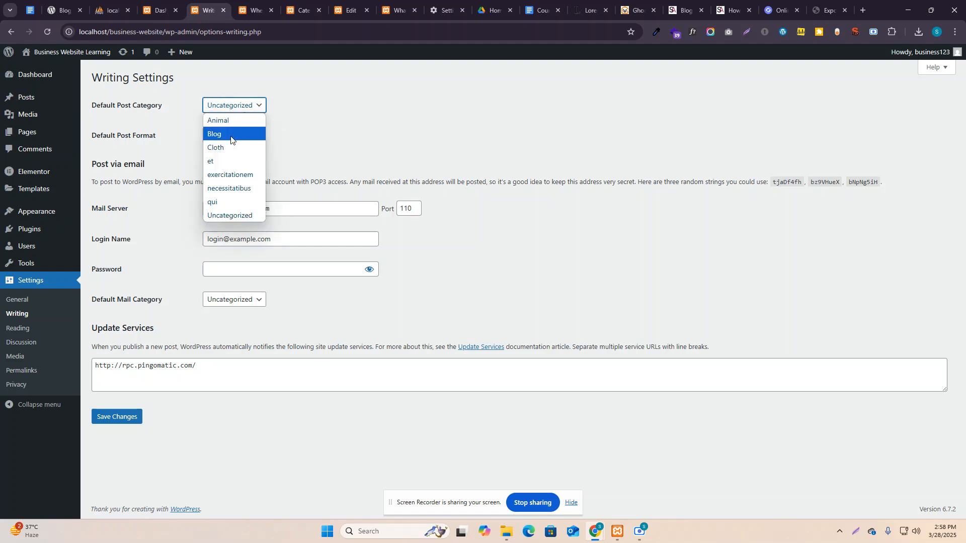
click(309, 137)
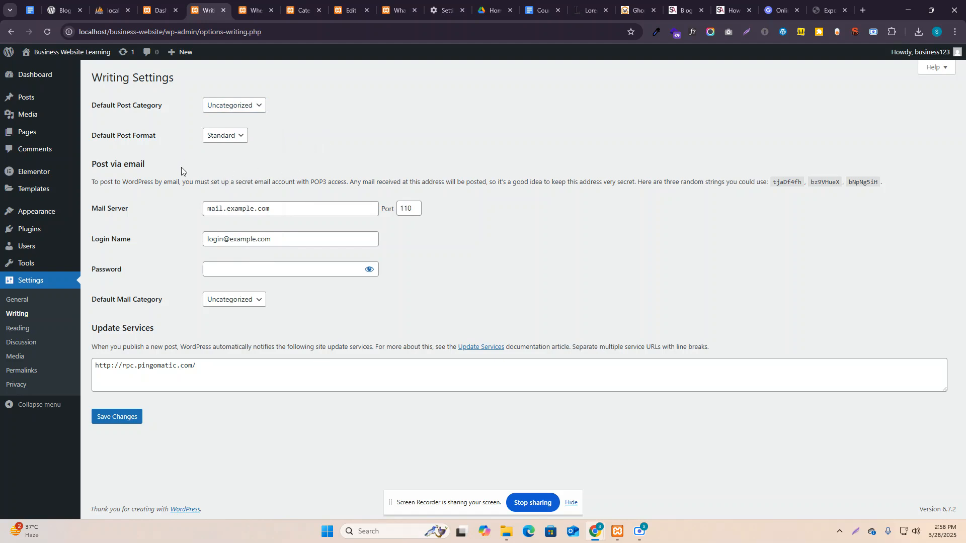
Keep Standard as the default post format and go to the Reading settings.
click(221, 136)
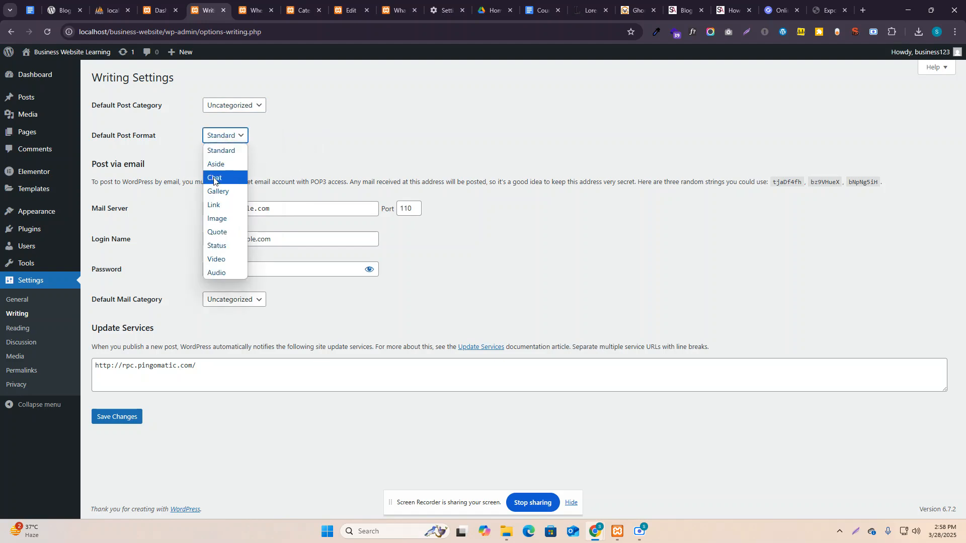
click(343, 150)
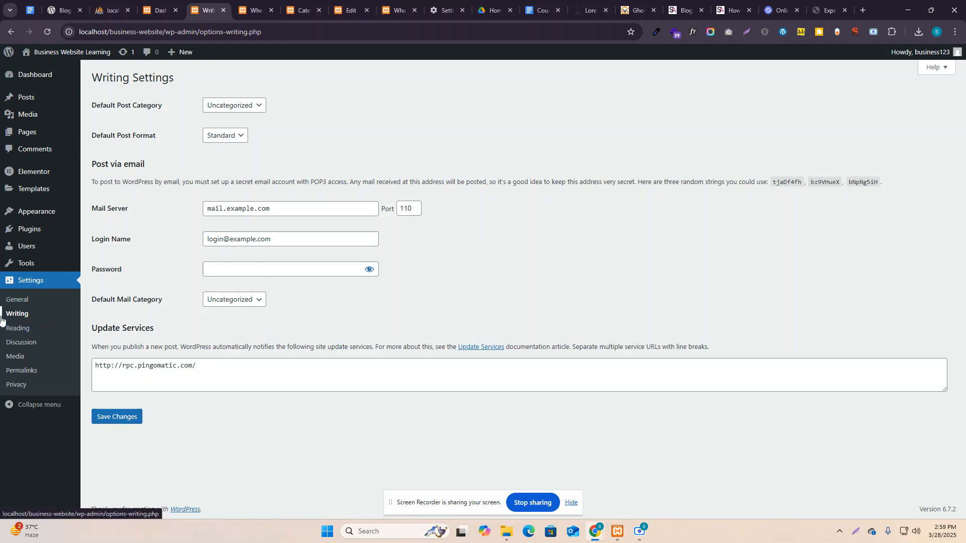
click(26, 329)
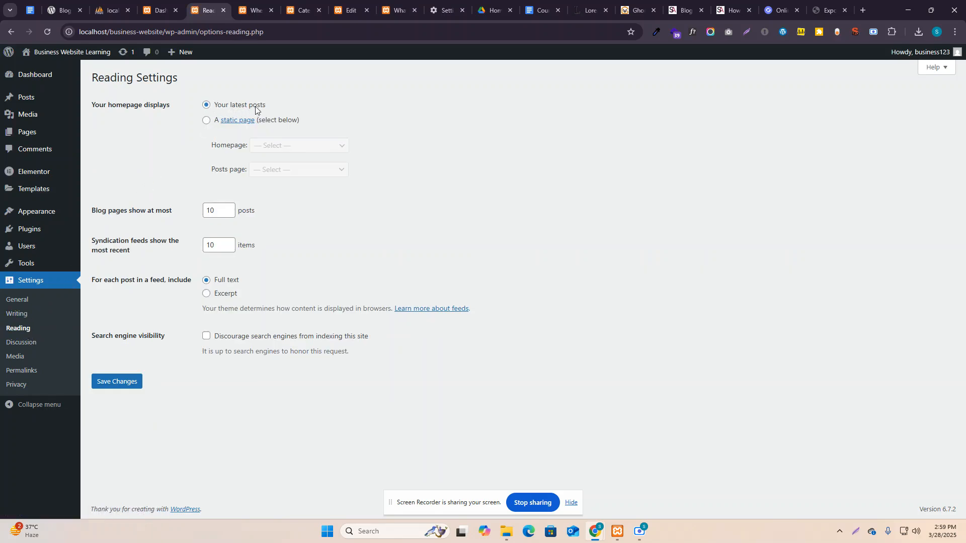
Check the live site's homepage of latest posts in another tab, then return to Reading Settings.
mouse_move(61, 51)
middle_click(31, 66)
click(246, 10)
scroll(292, 276, down, 6)
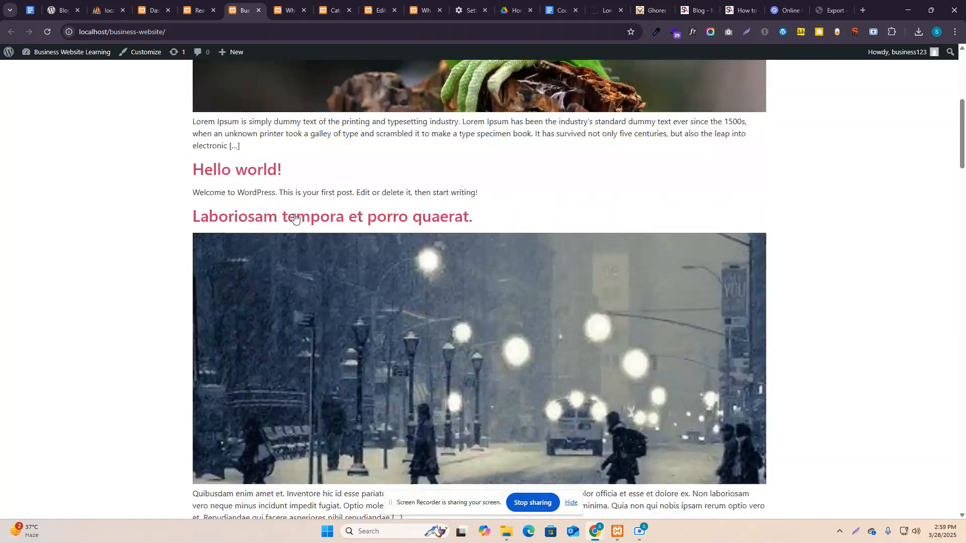
scroll(297, 210, up, 3)
scroll(315, 240, down, 7)
scroll(319, 242, down, 20)
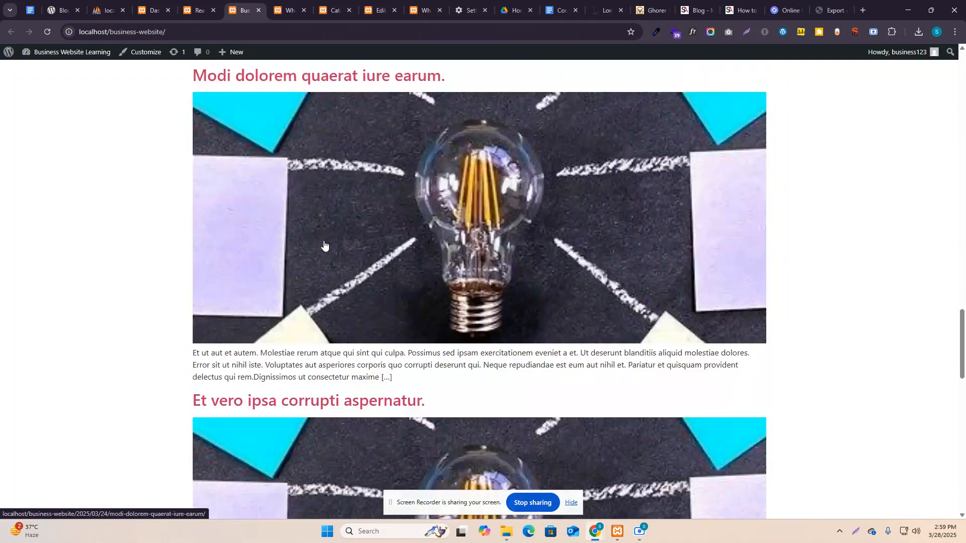
click(213, 5)
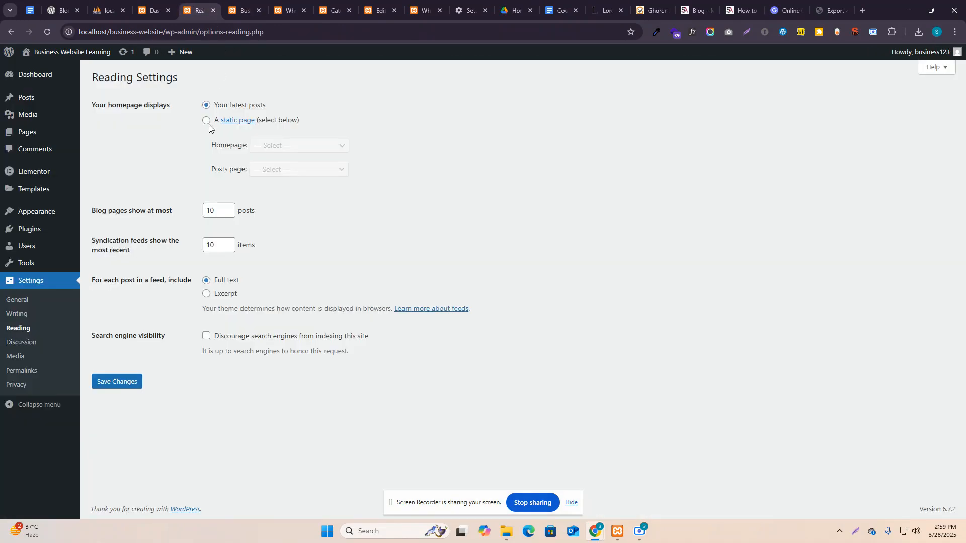
Switch the homepage to a static page and review the list of all pages in a new tab.
click(206, 122)
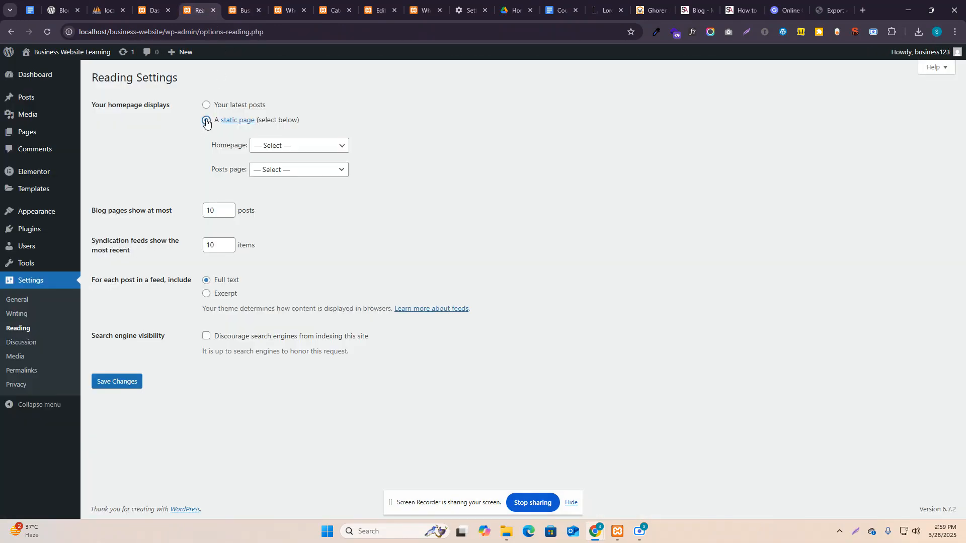
click(298, 147)
click(298, 148)
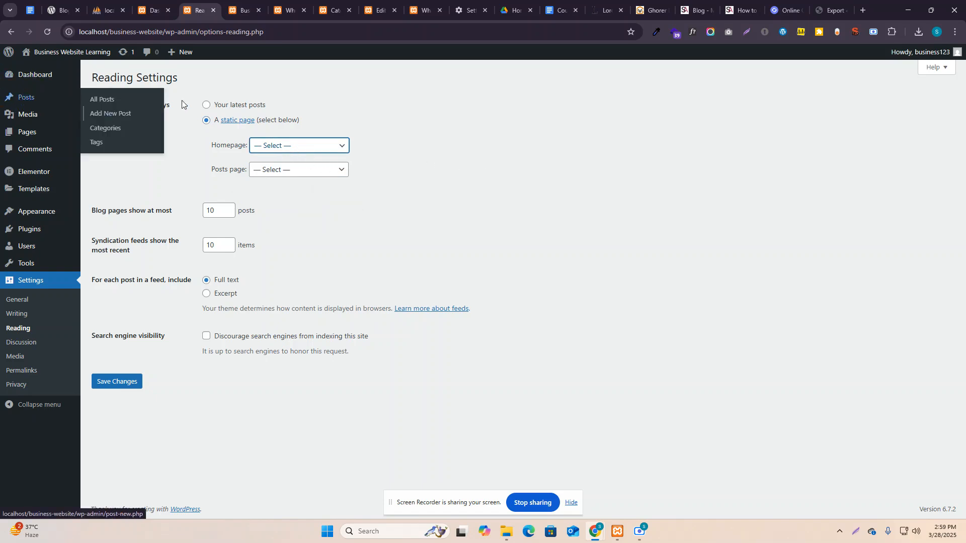
click(281, 146)
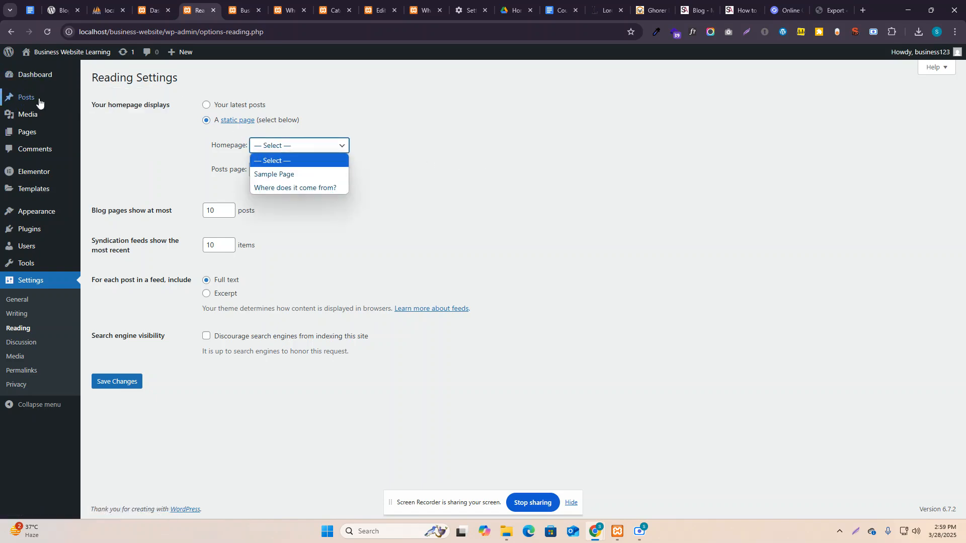
mouse_move(31, 133)
middle_click(99, 135)
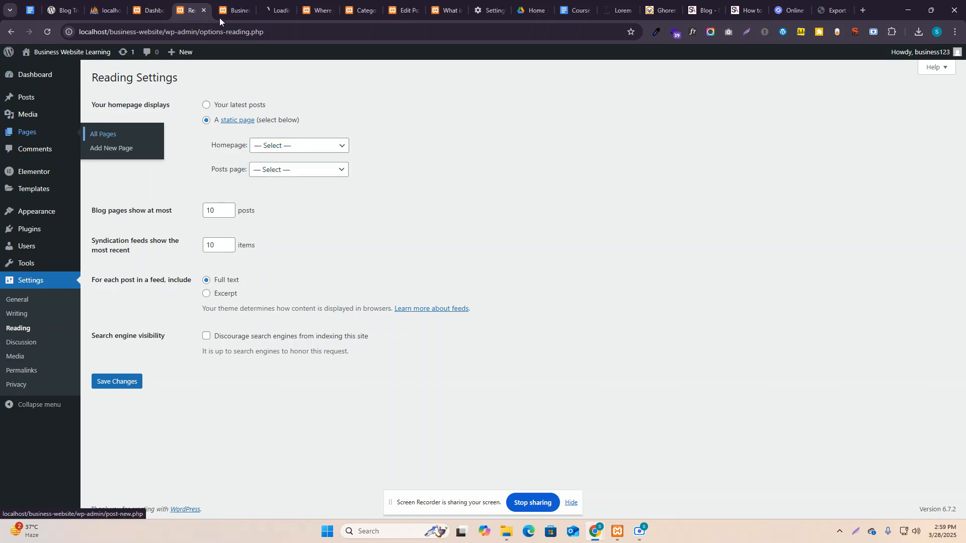
click(272, 9)
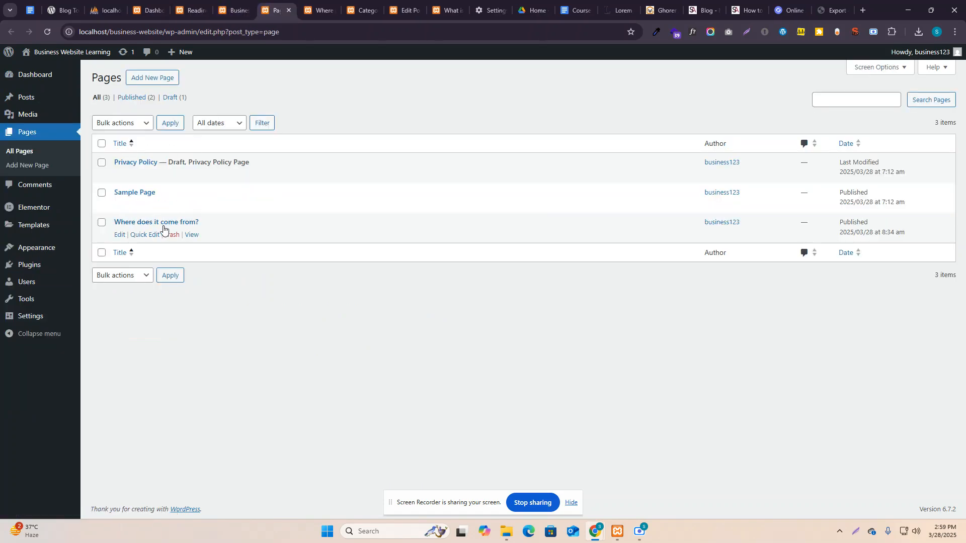
click(196, 8)
Set Sample Page as the homepage with no posts page, save, and check the live site.
click(294, 145)
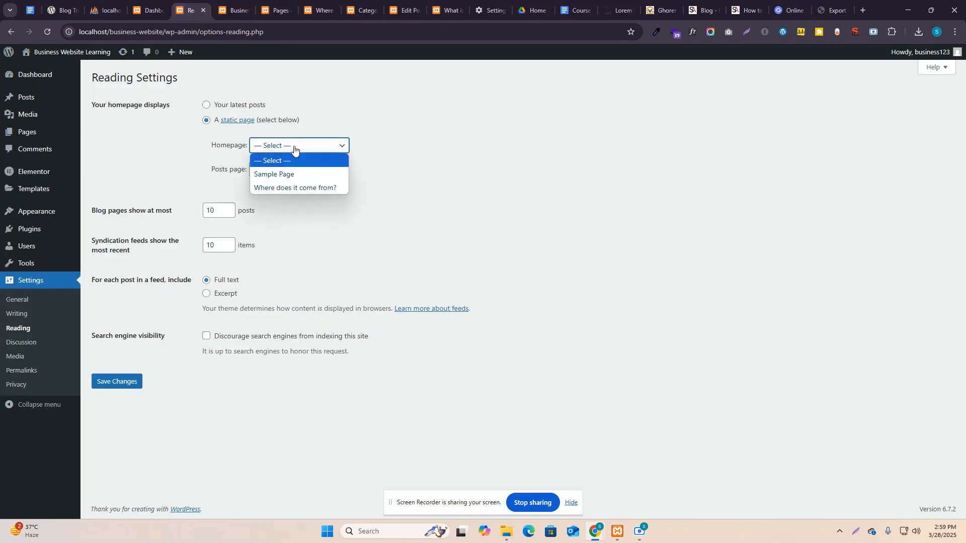
click(299, 173)
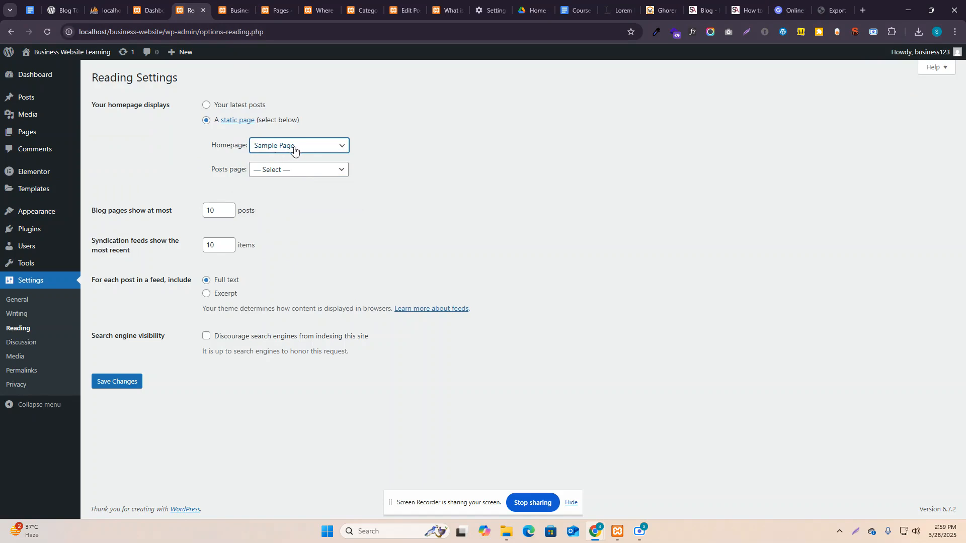
click(256, 170)
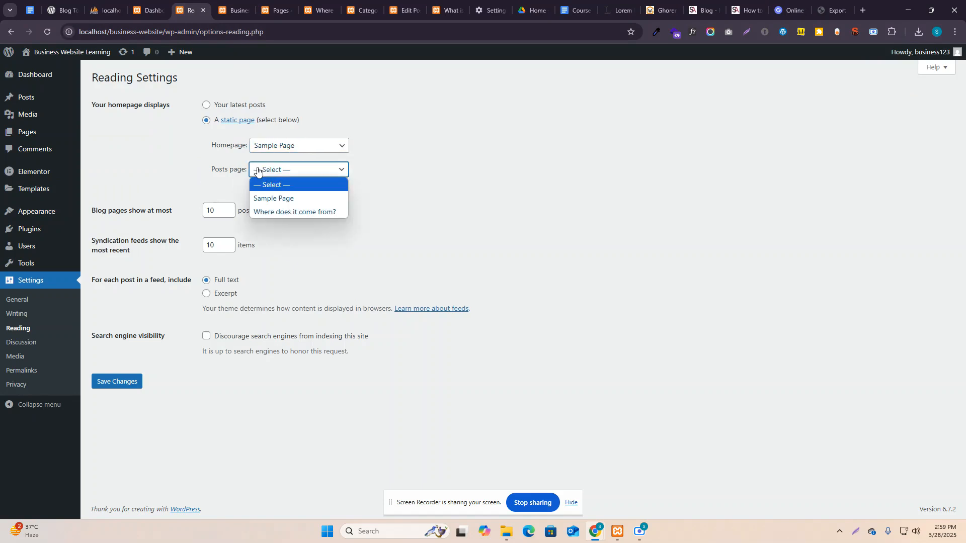
click(269, 166)
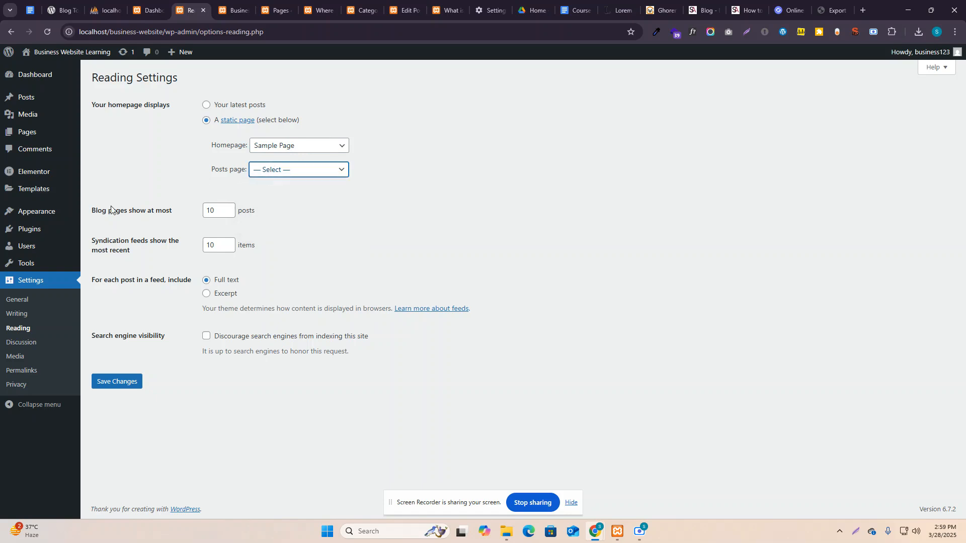
click(111, 383)
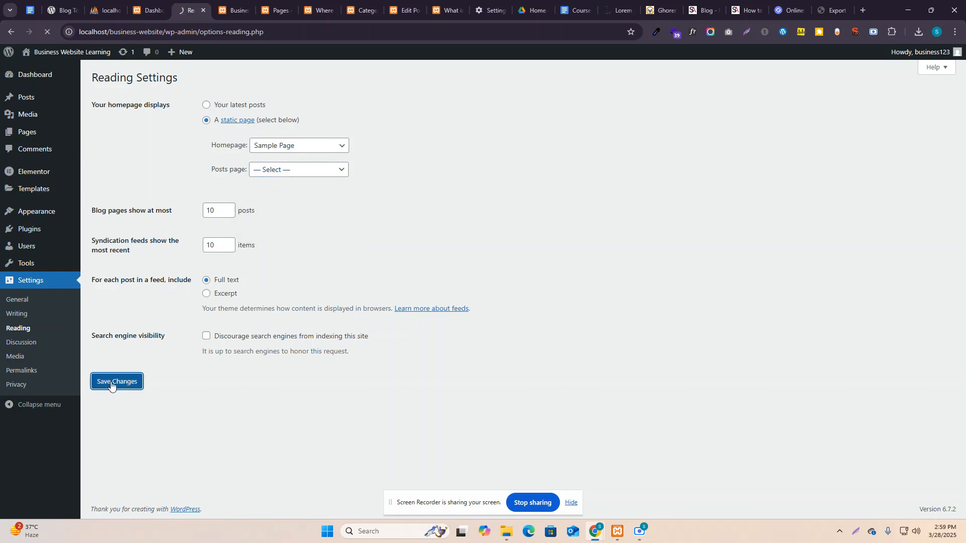
click(234, 11)
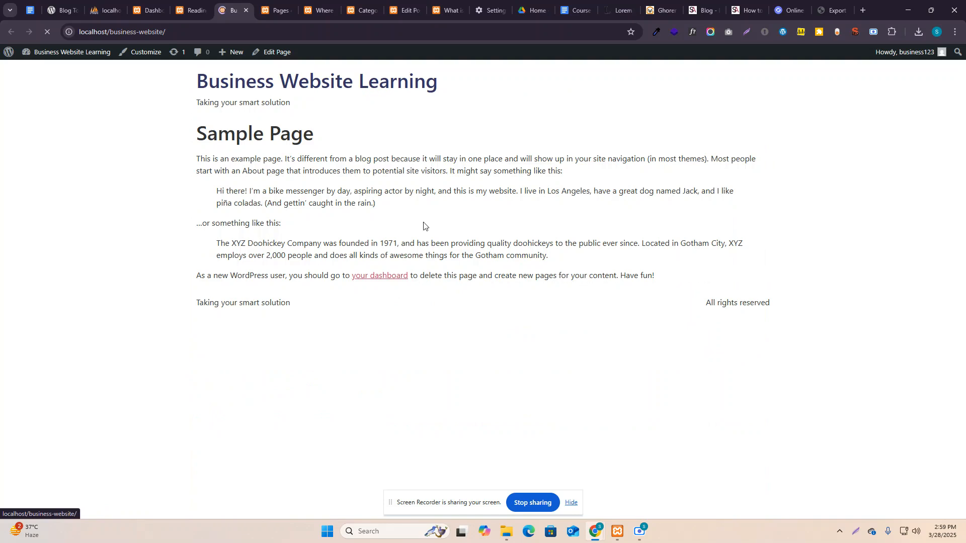
click(186, 5)
Make 'Where does it come from?' the homepage, discourage search engine indexing, and save.
click(293, 177)
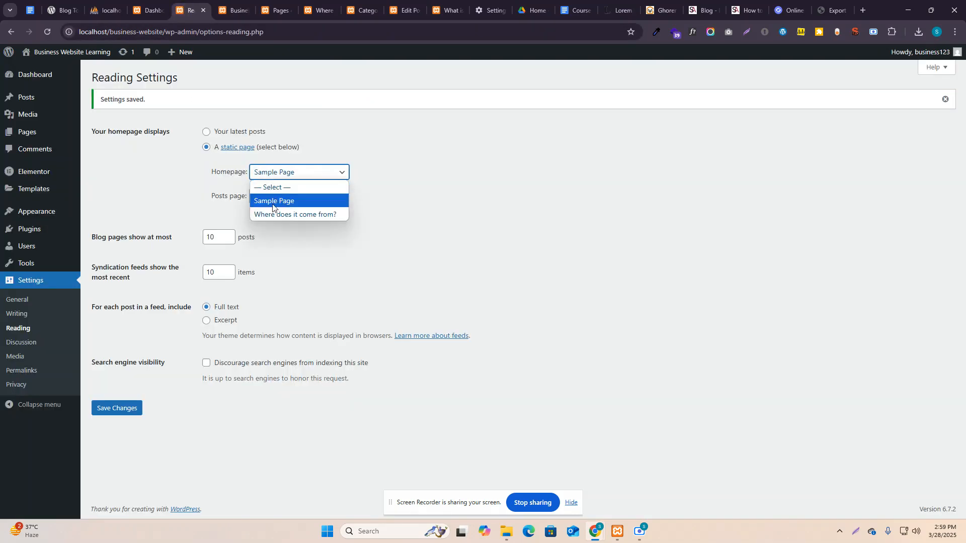
click(279, 216)
click(117, 410)
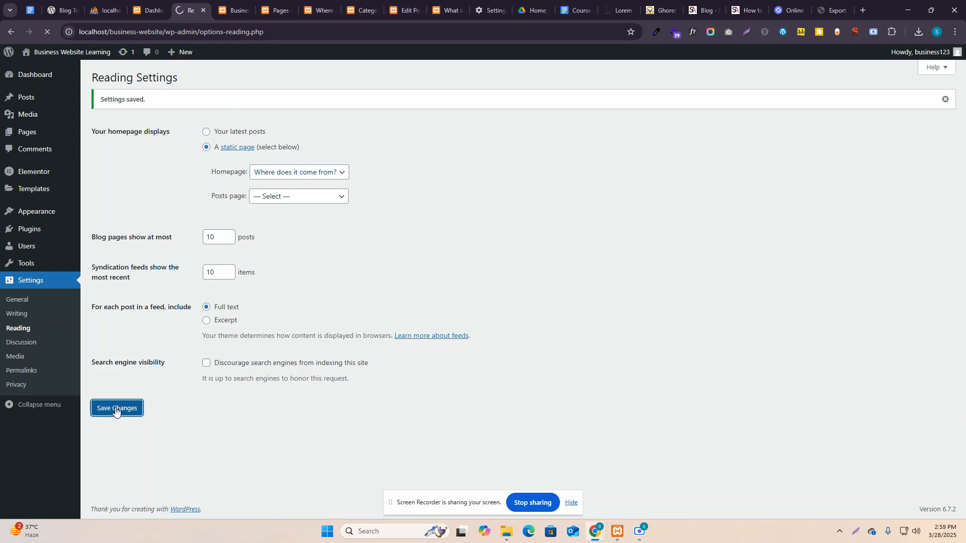
key(ctrl+Tab)
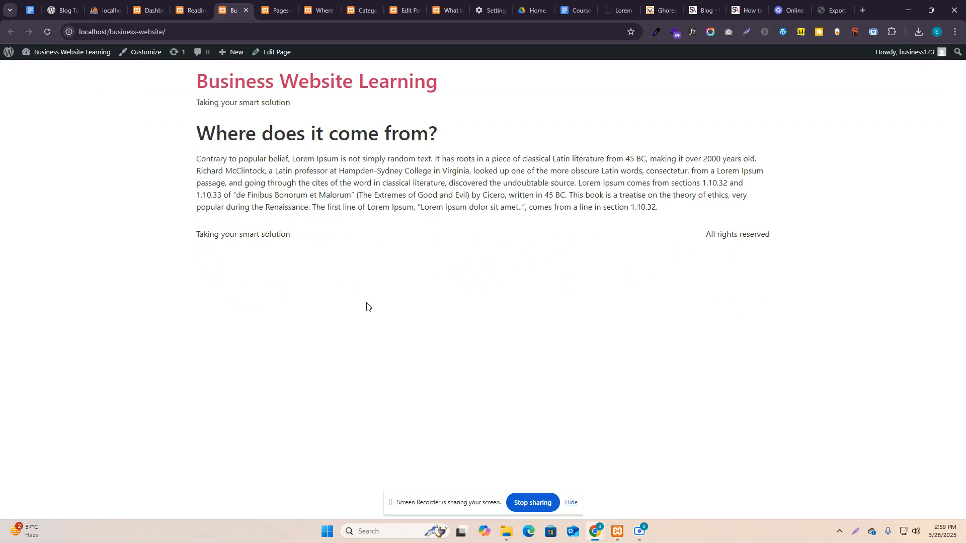
click(193, 7)
click(214, 2)
click(189, 2)
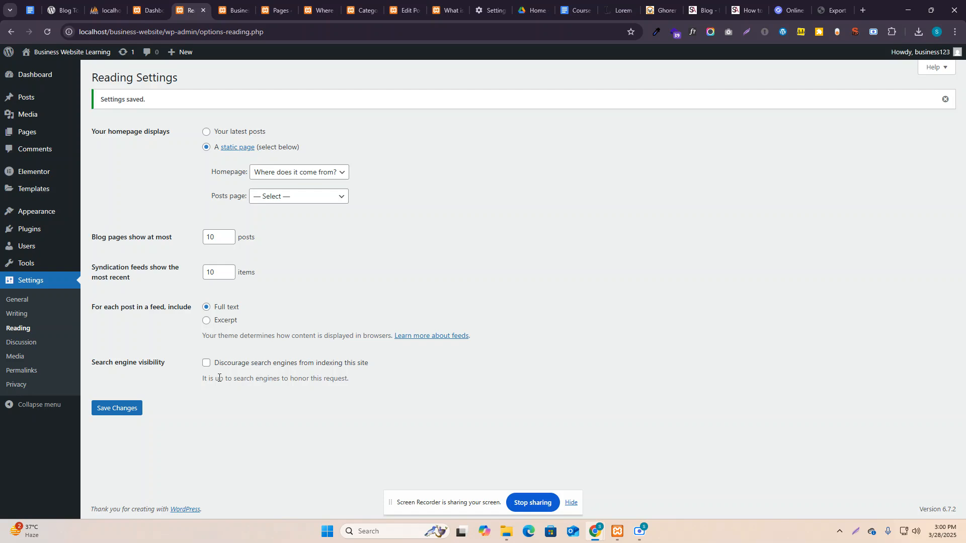
click(125, 414)
Search Google for the web developer's name in a new tab.
click(863, 10)
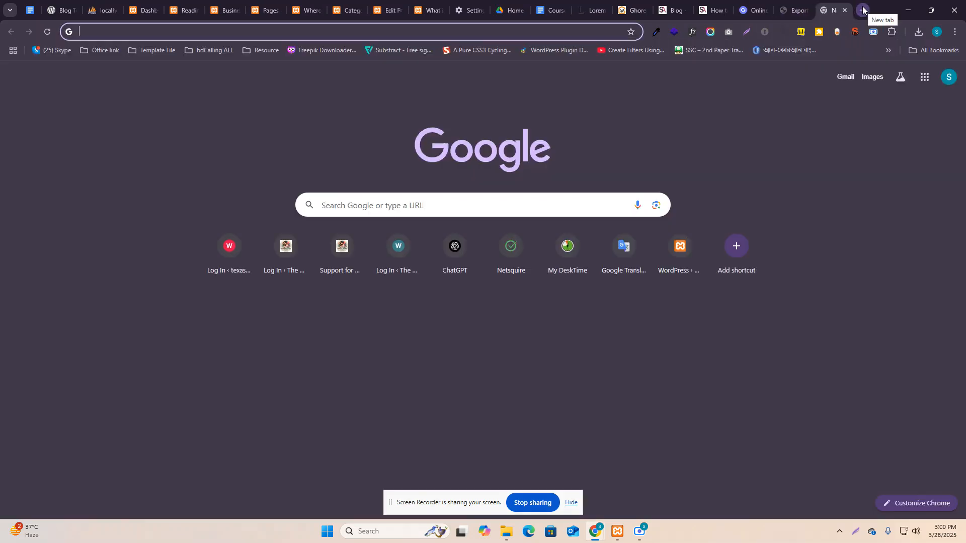
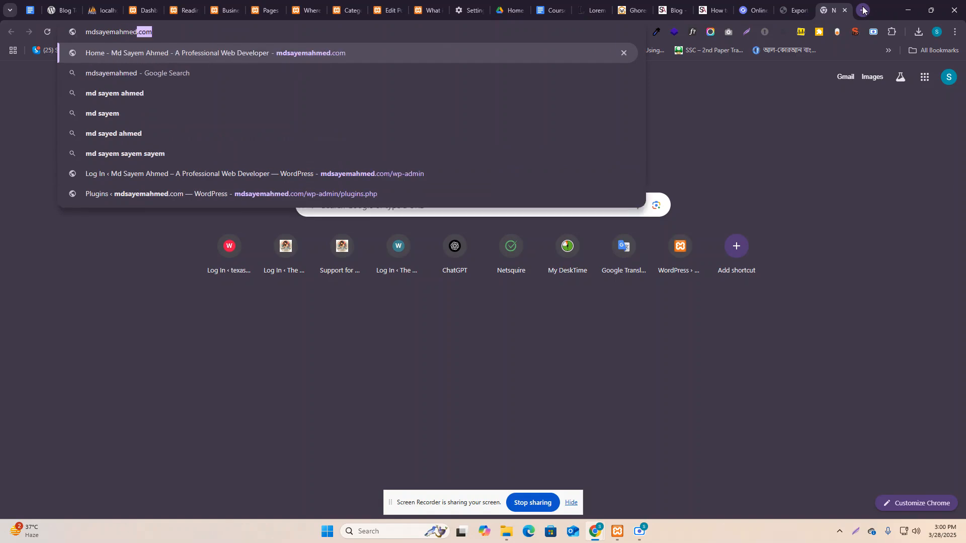
key(Return)
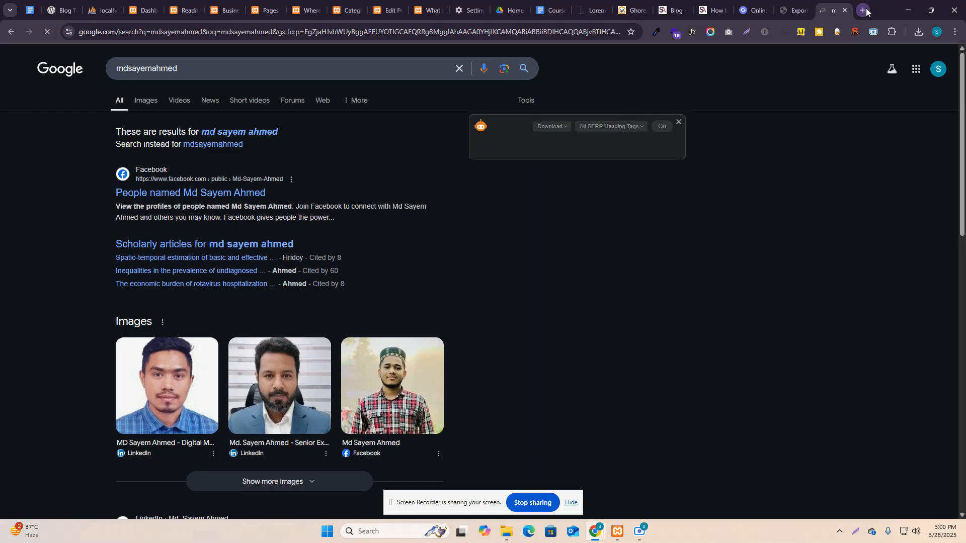
Browse to the second page of search results, then return to the Reading settings.
scroll(304, 183, down, 13)
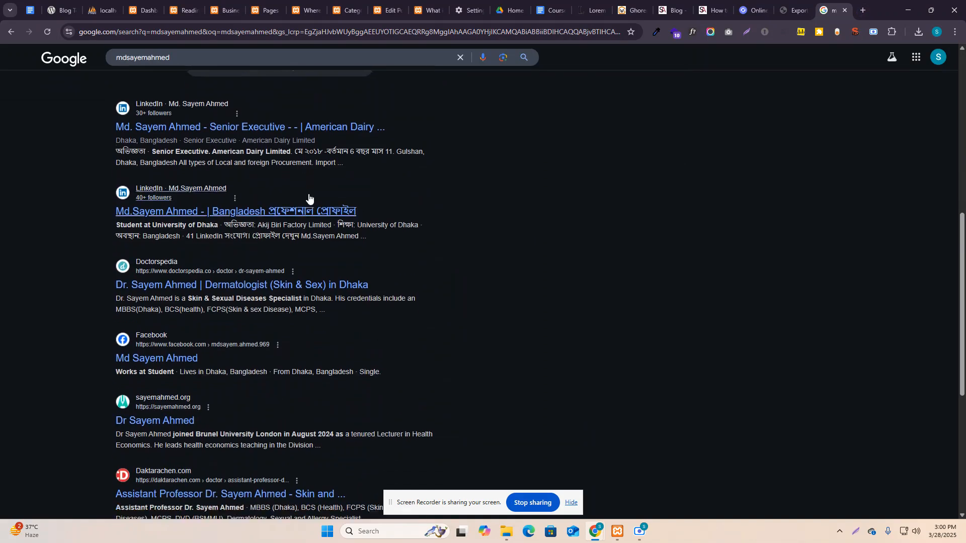
scroll(308, 193, down, 1)
click(351, 436)
scroll(351, 428, down, 3)
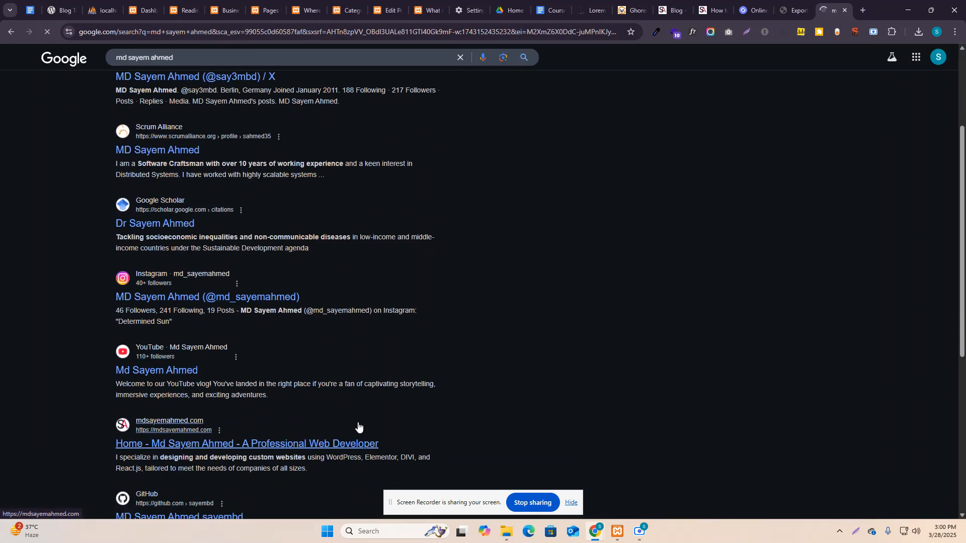
scroll(360, 423, up, 3)
scroll(203, 327, down, 9)
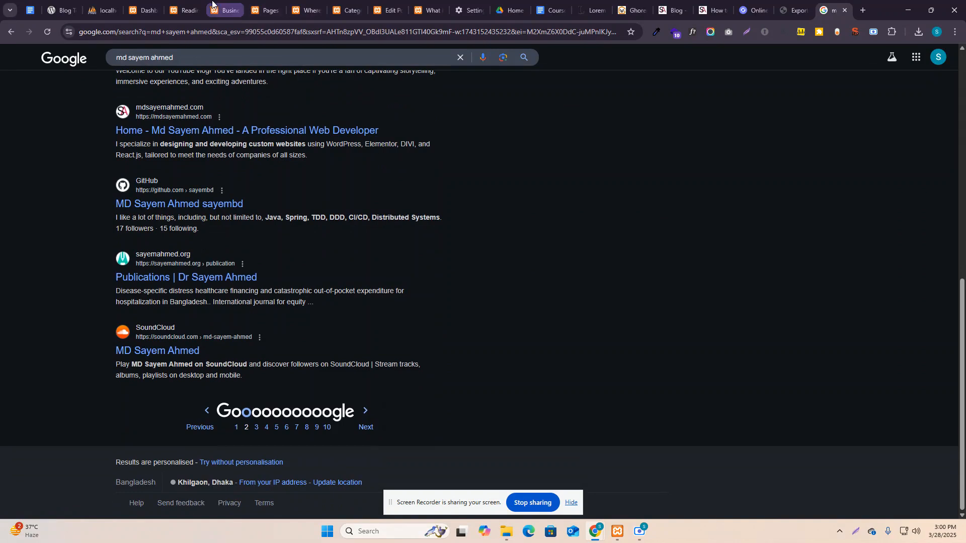
click(179, 4)
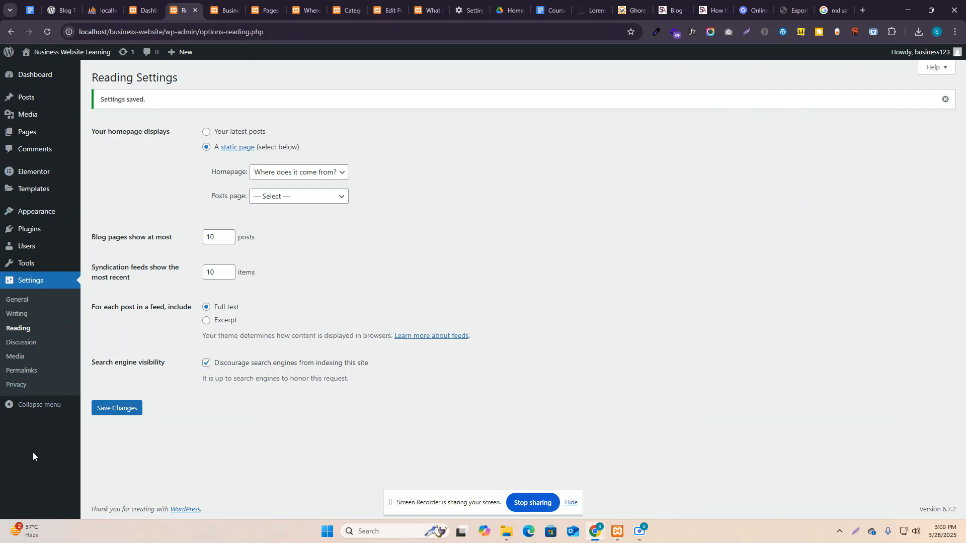
Pass through Discussion settings to Media settings showing 150×150, 300×300 and 1024×1024 image sizes.
click(29, 344)
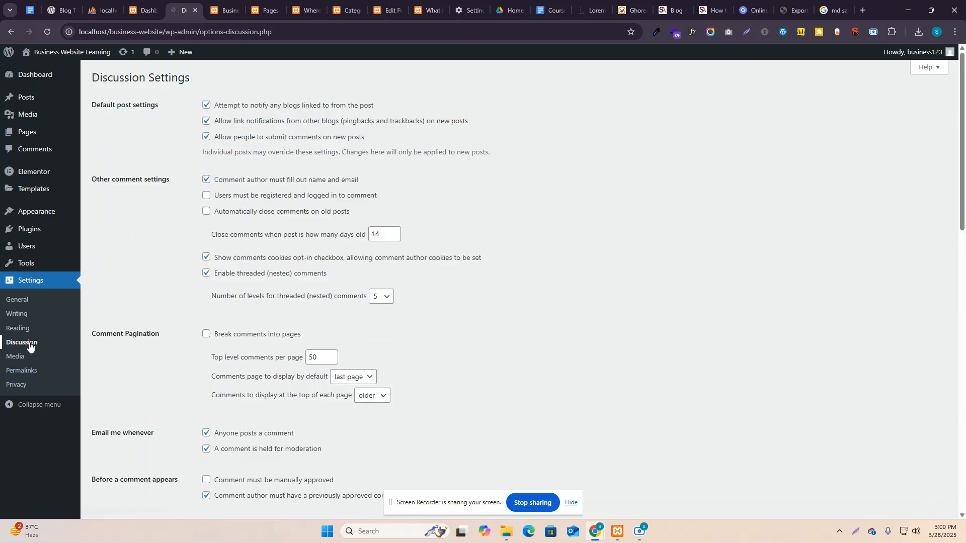
scroll(292, 247, down, 10)
scroll(291, 246, up, 10)
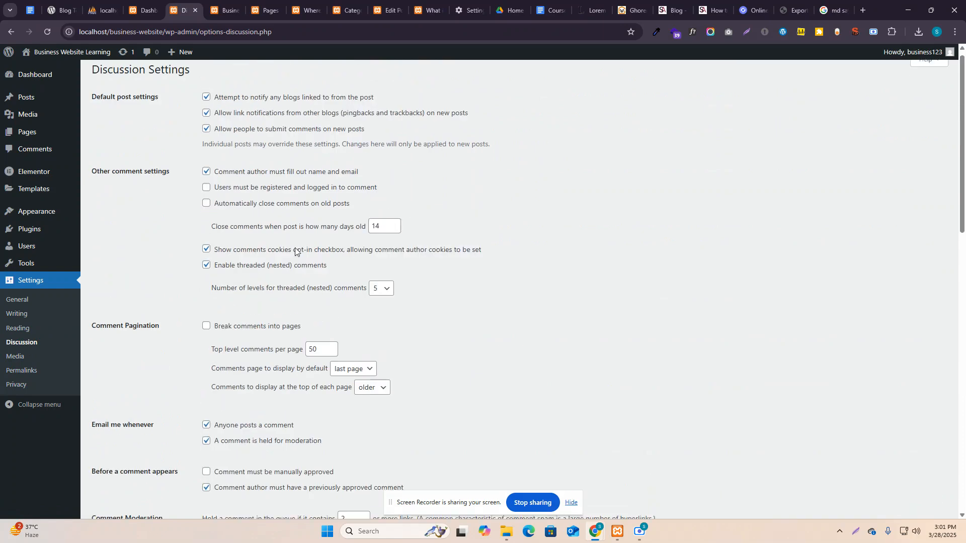
scroll(302, 247, down, 20)
click(15, 356)
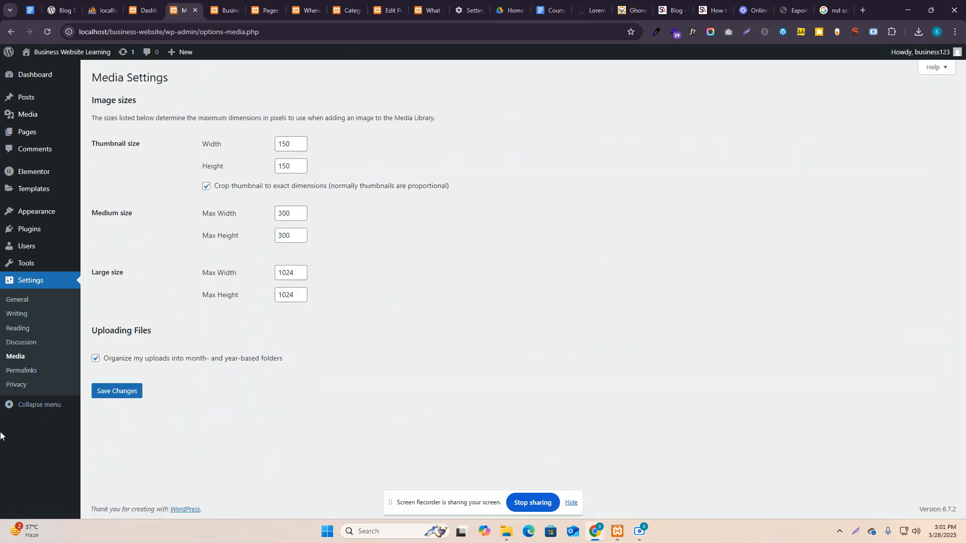
Open Permalink Settings and briefly compare against the site's front page.
click(22, 370)
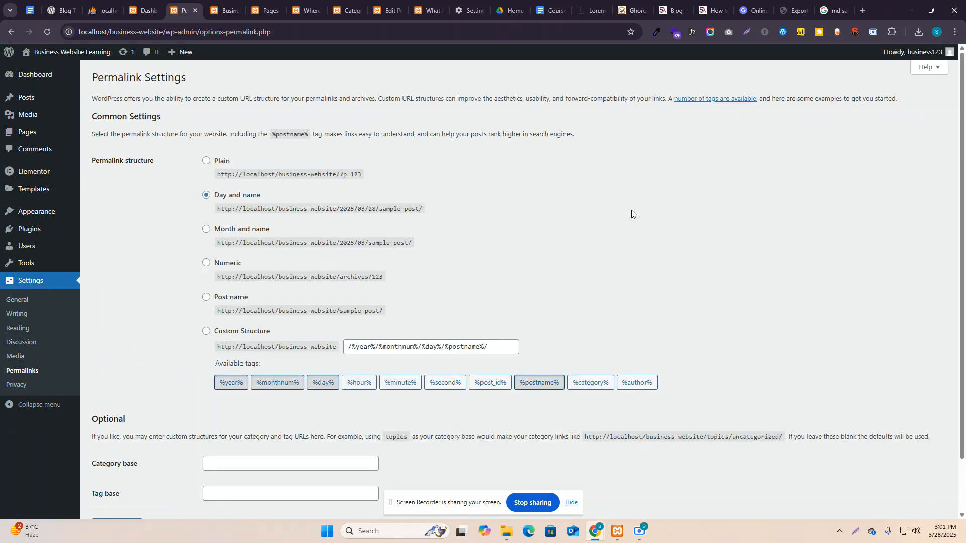
scroll(638, 250, down, 3)
scroll(638, 250, up, 3)
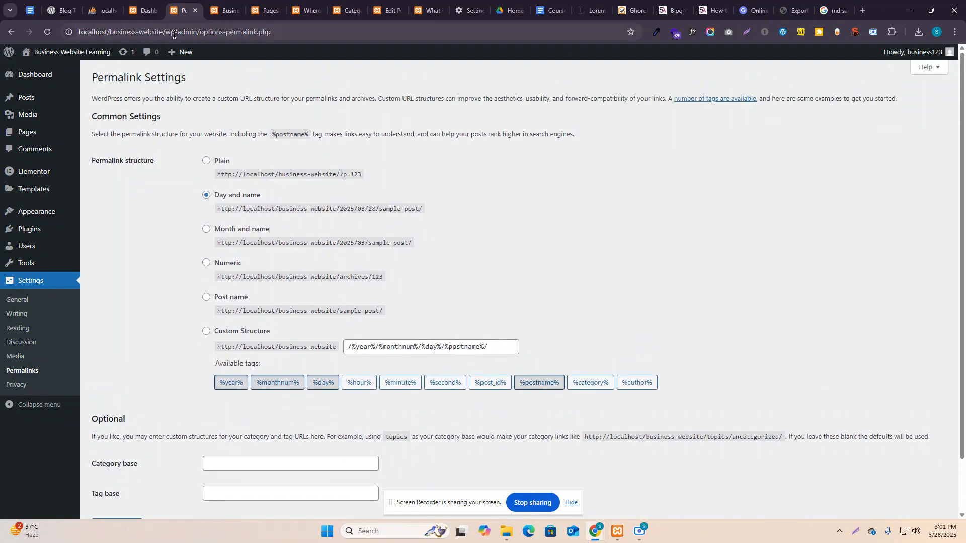
click(221, 10)
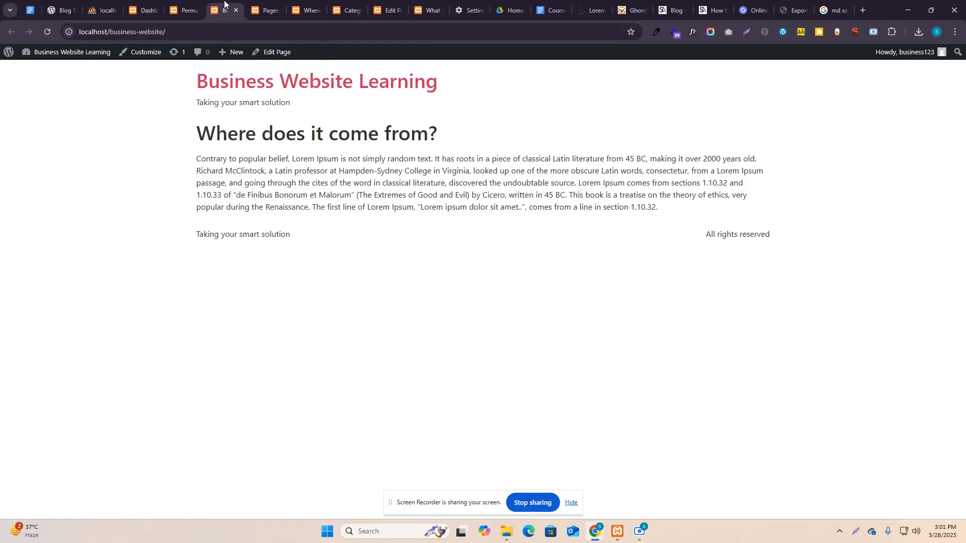
click(184, 10)
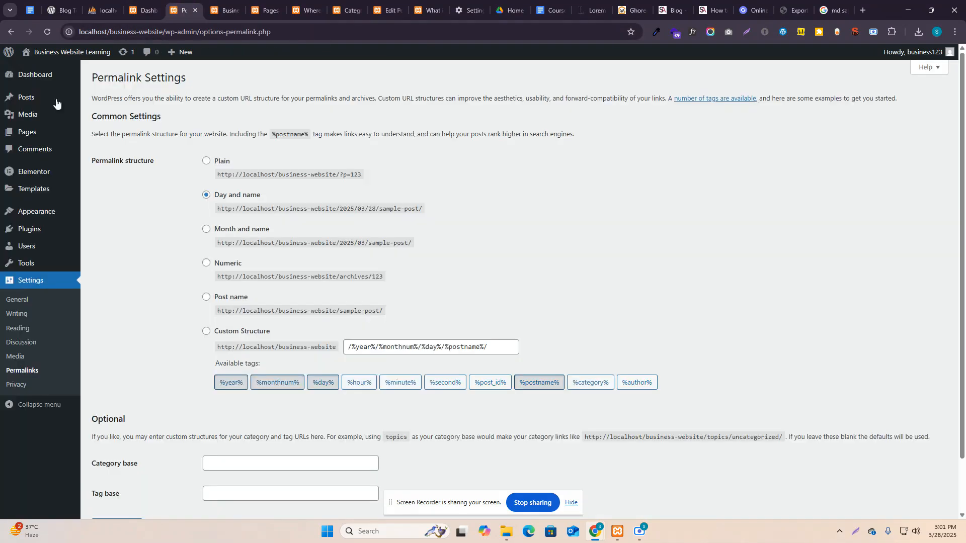
Open the 'What is Lorem Ipsum?' post from the posts list and inspect the date in its URL.
ctrl+click(30, 101)
click(215, 8)
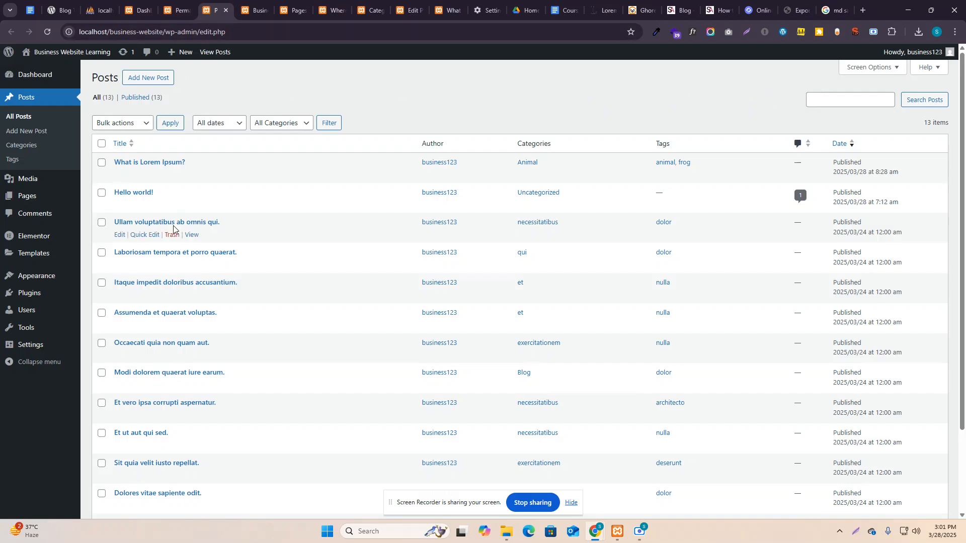
ctrl+click(186, 176)
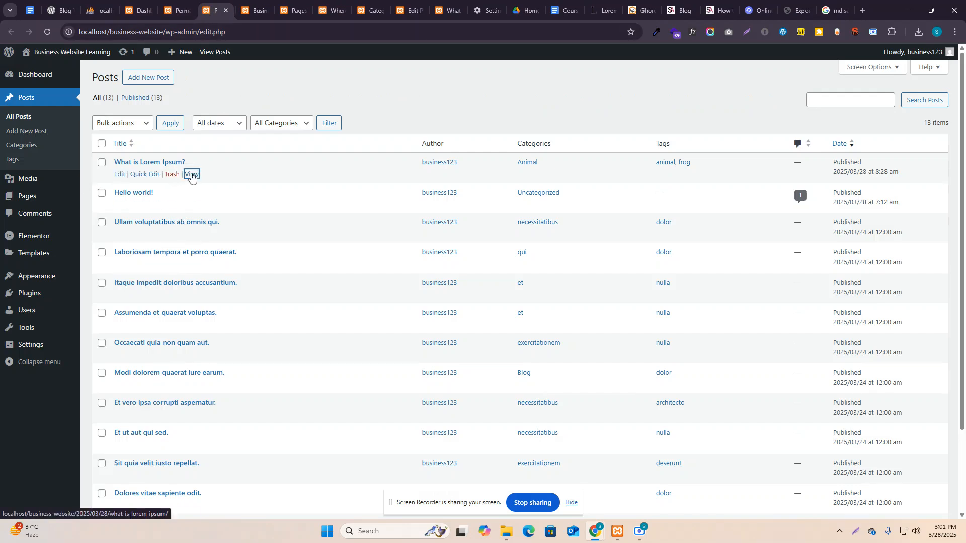
click(245, 10)
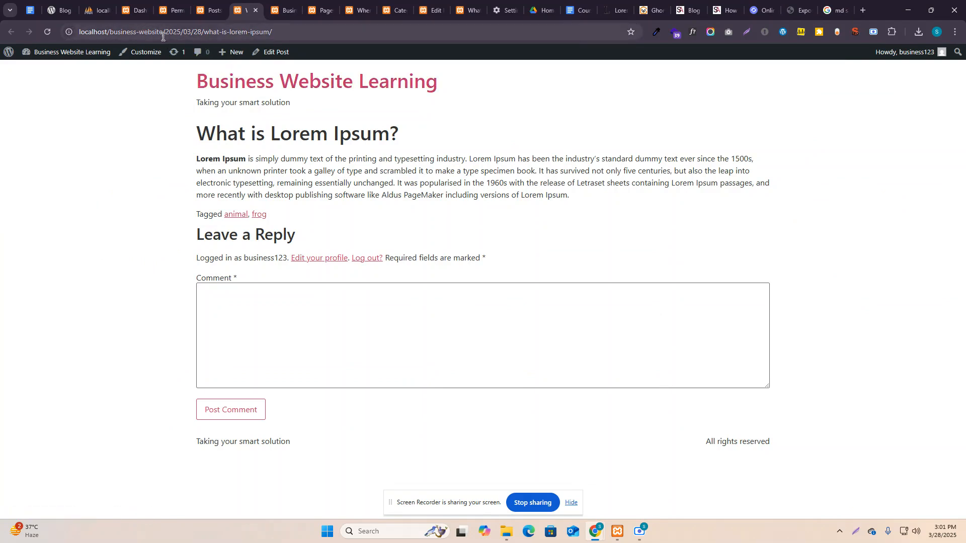
drag(168, 32, 202, 29)
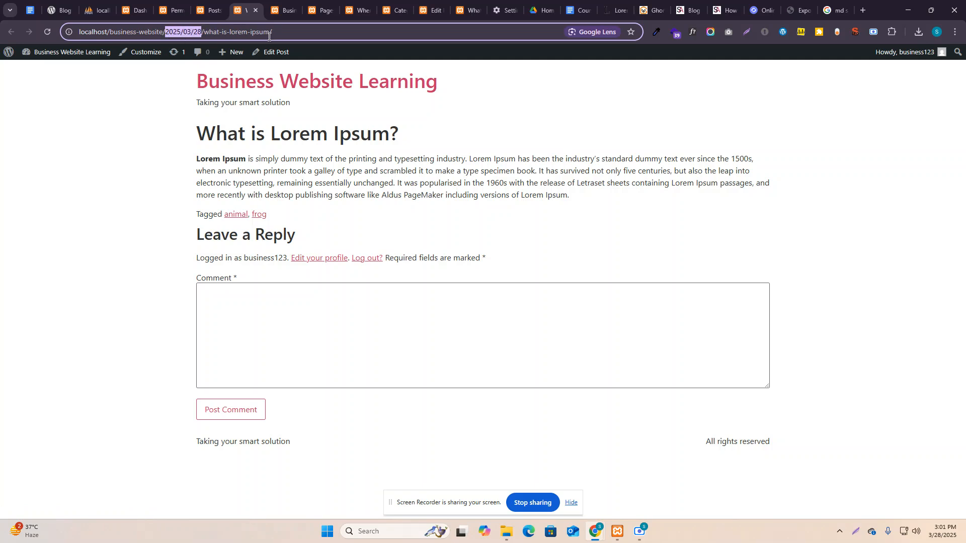
click(243, 33)
click(209, 10)
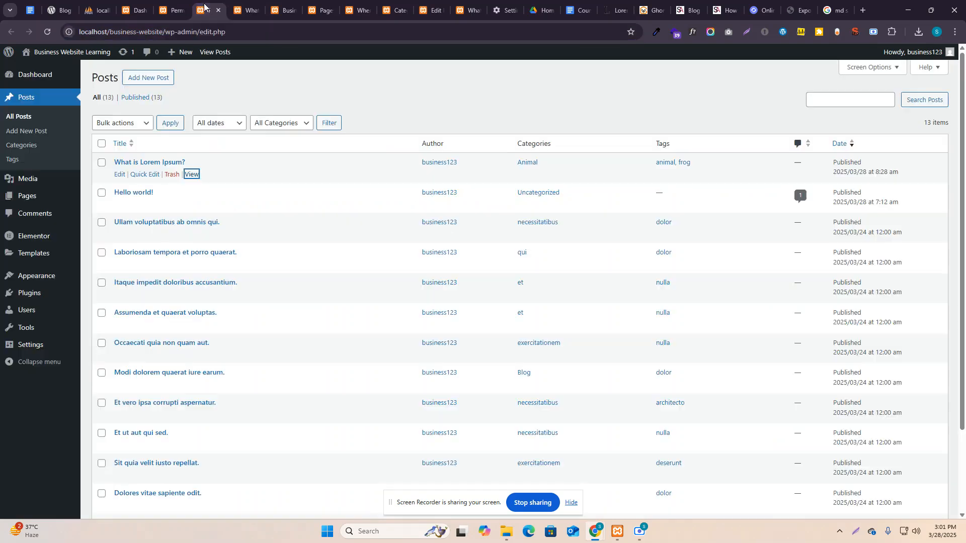
click(171, 10)
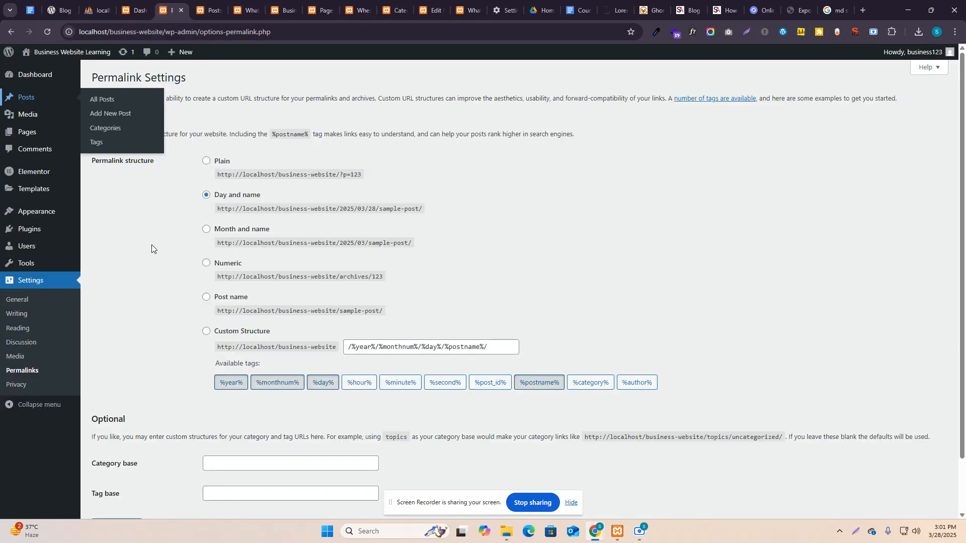
Switch the permalink structure to Post name and save.
scroll(160, 403, down, 1)
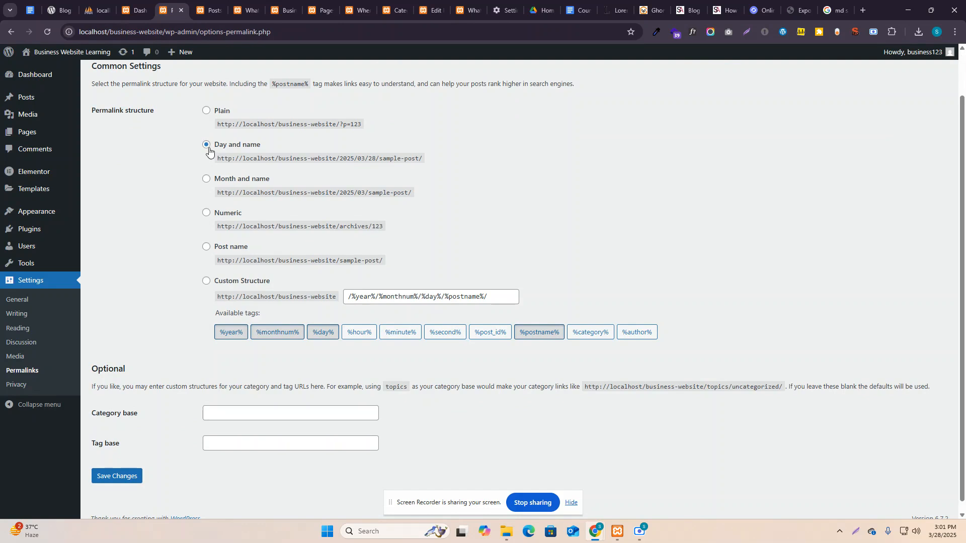
click(206, 247)
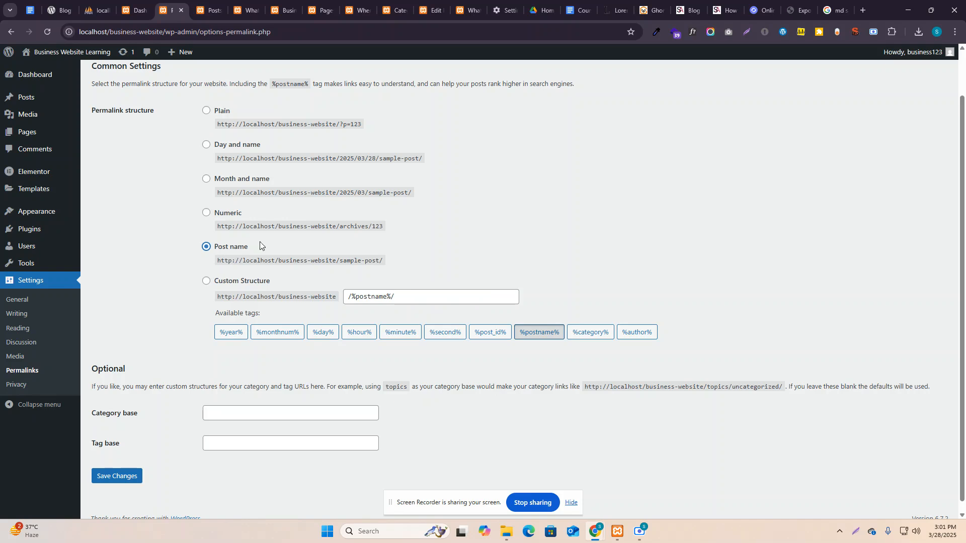
click(118, 476)
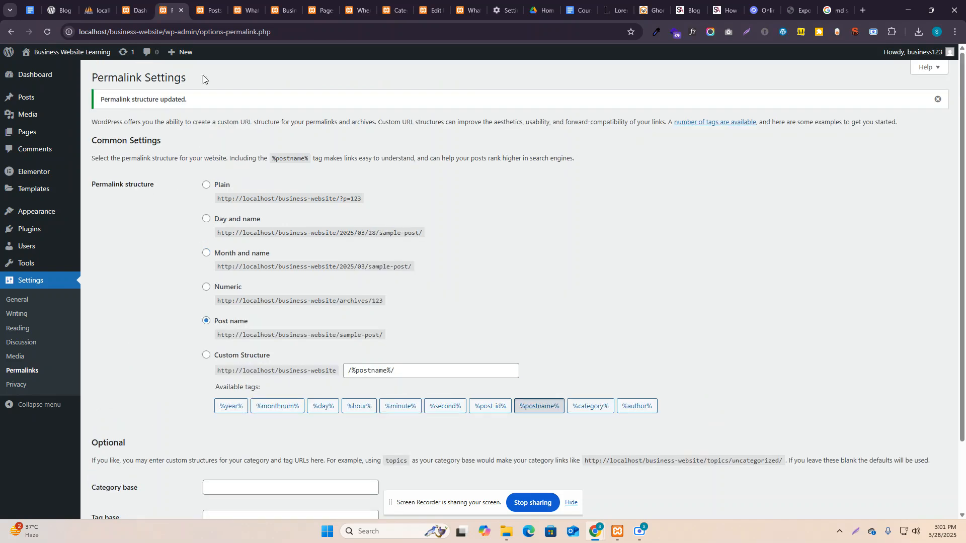
Reload the post's old dated address, close the page-not-found tab, and refresh the posts list.
click(211, 9)
click(261, 5)
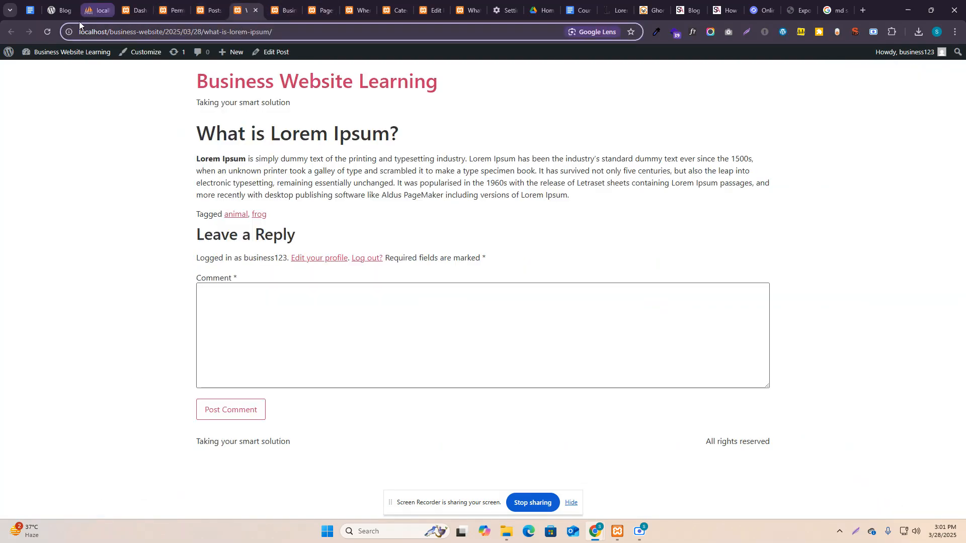
click(47, 32)
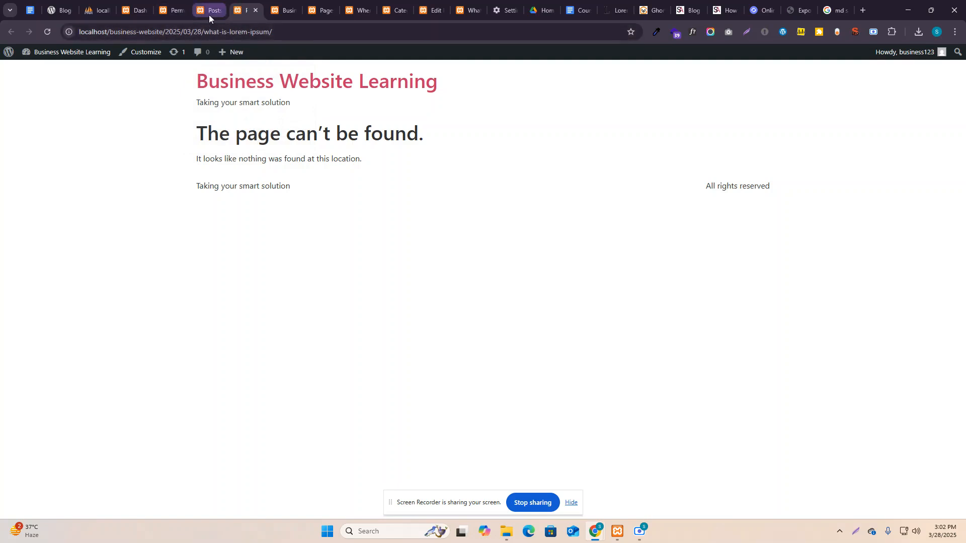
key(ctrl+w)
key(ctrl+shift+t)
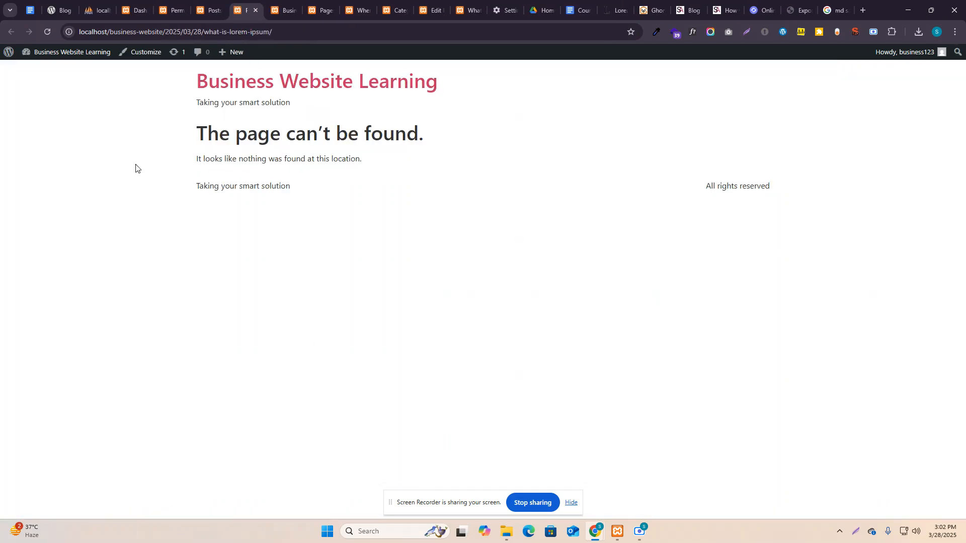
click(255, 10)
key(ctrl+shift+t)
click(256, 11)
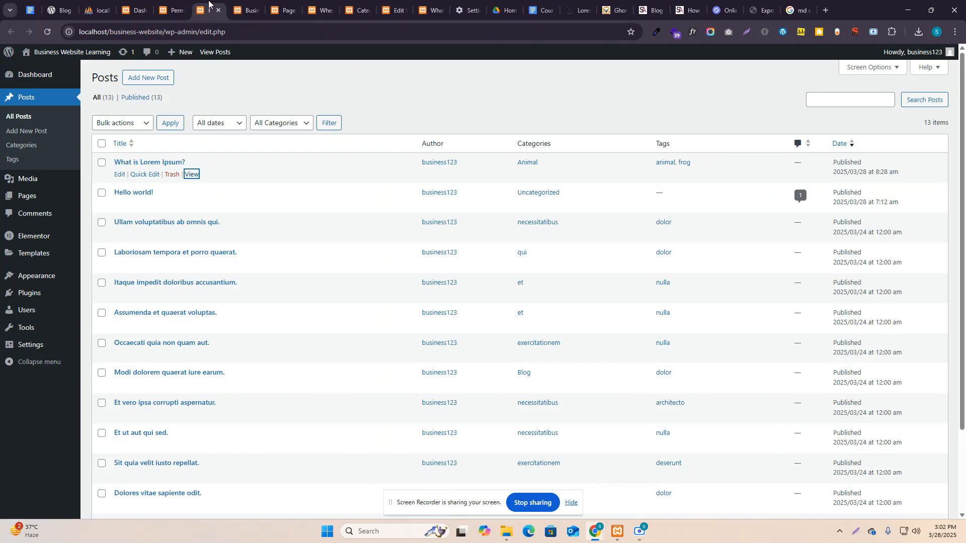
click(47, 32)
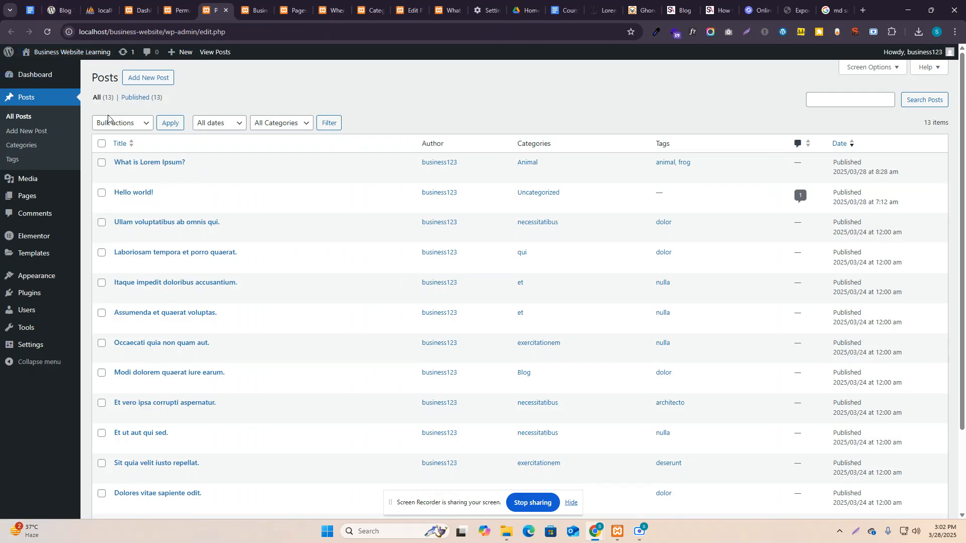
Open 'What is Lorem Ipsum?' and 'Laboriosam tempora et porro quaerat.' at their new date-free addresses.
ctrl+click(192, 174)
click(252, 4)
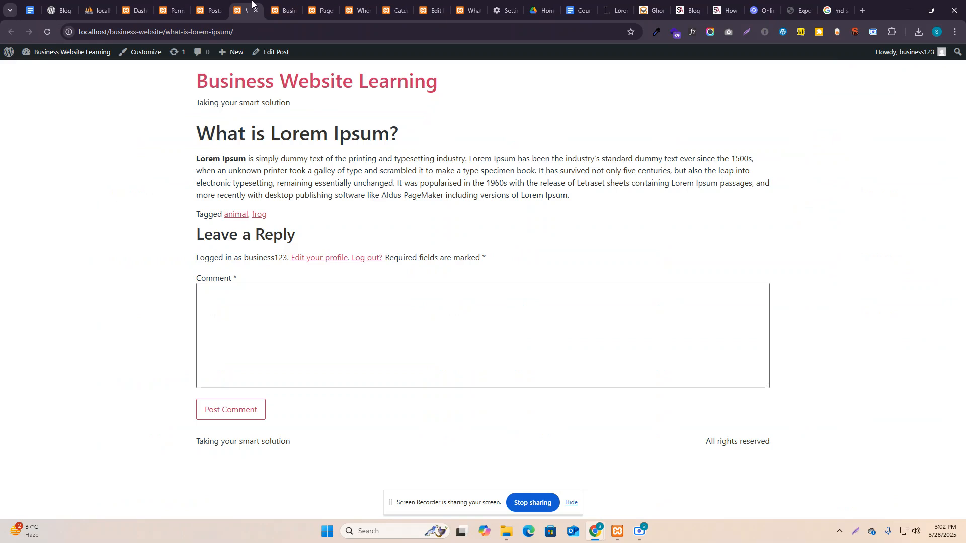
click(209, 9)
ctrl+click(192, 265)
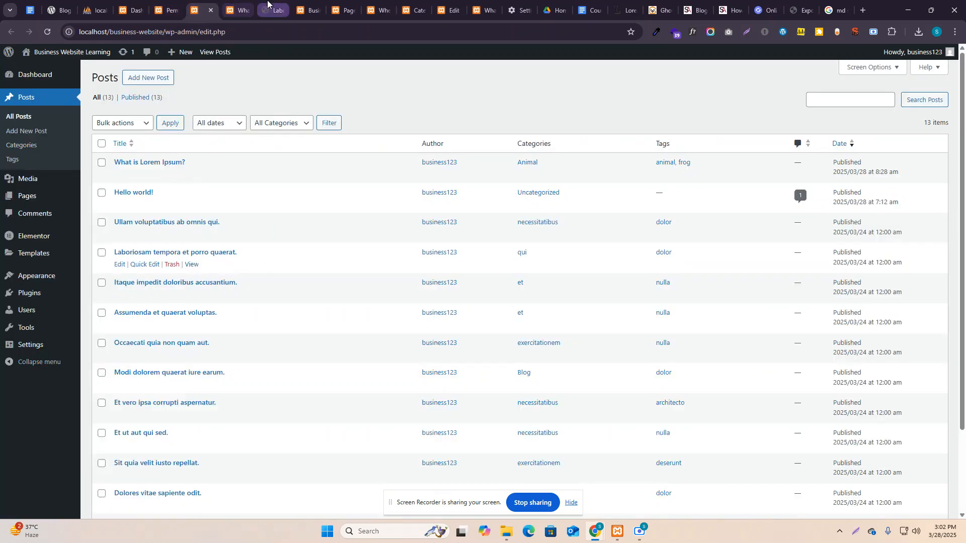
key(ctrl+Tab)
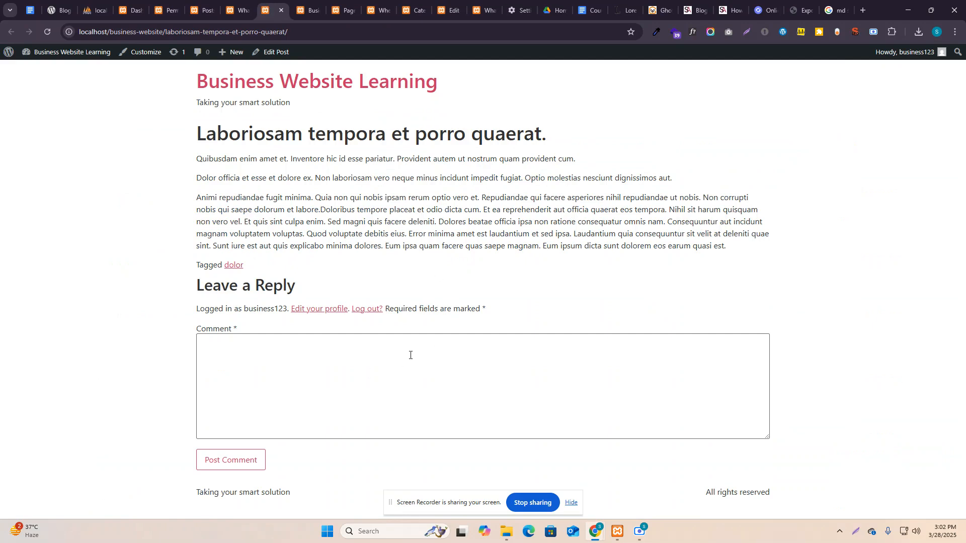
click(208, 5)
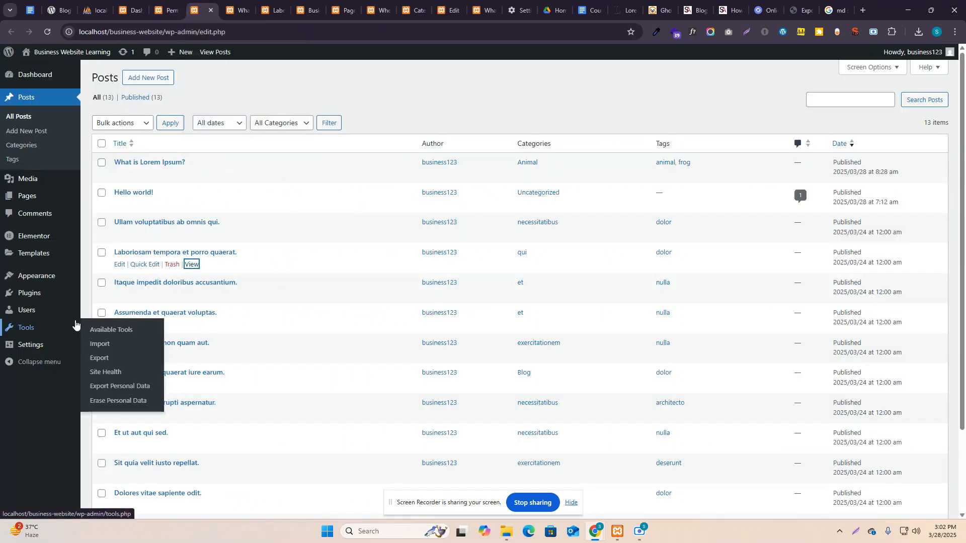
click(166, 9)
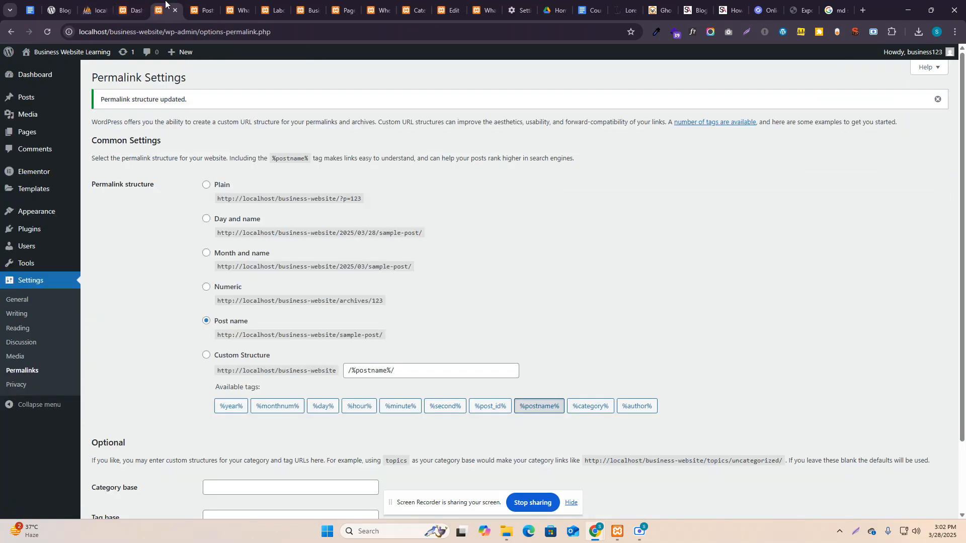
Open Privacy settings and keep Privacy Policy as the privacy policy page.
click(138, 5)
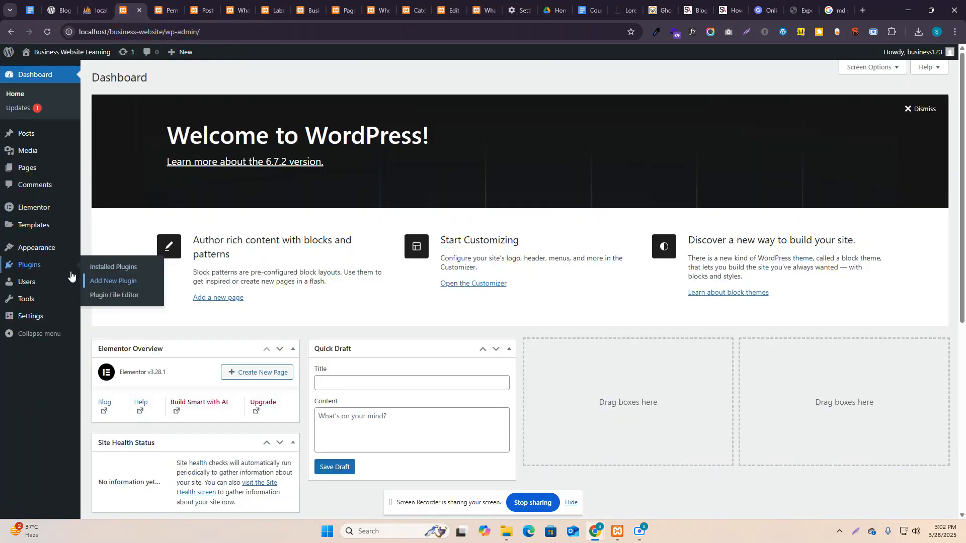
click(179, 3)
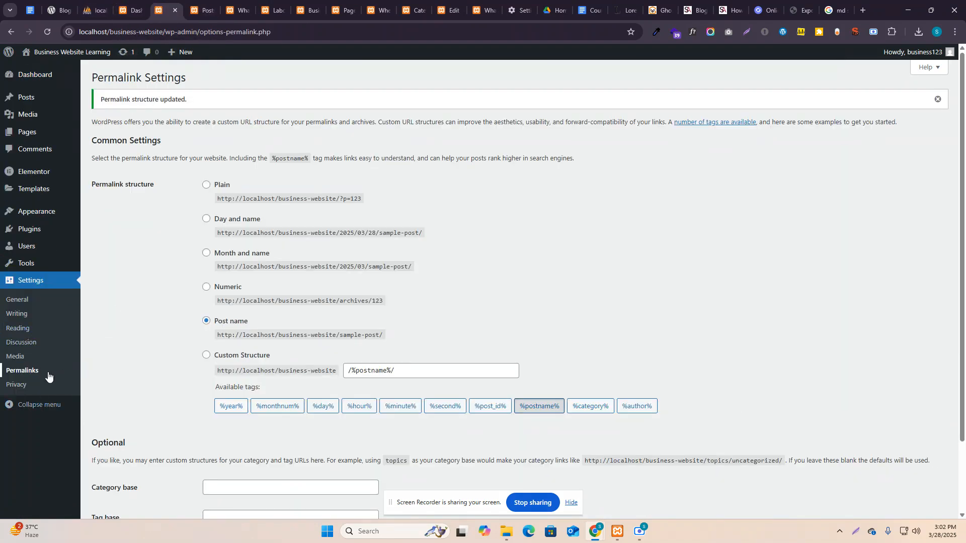
click(29, 390)
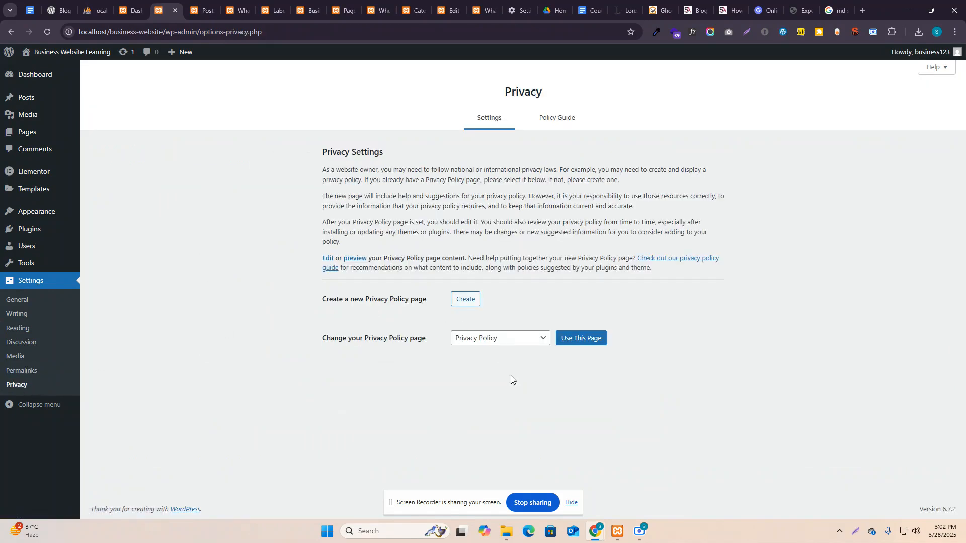
click(507, 342)
click(506, 341)
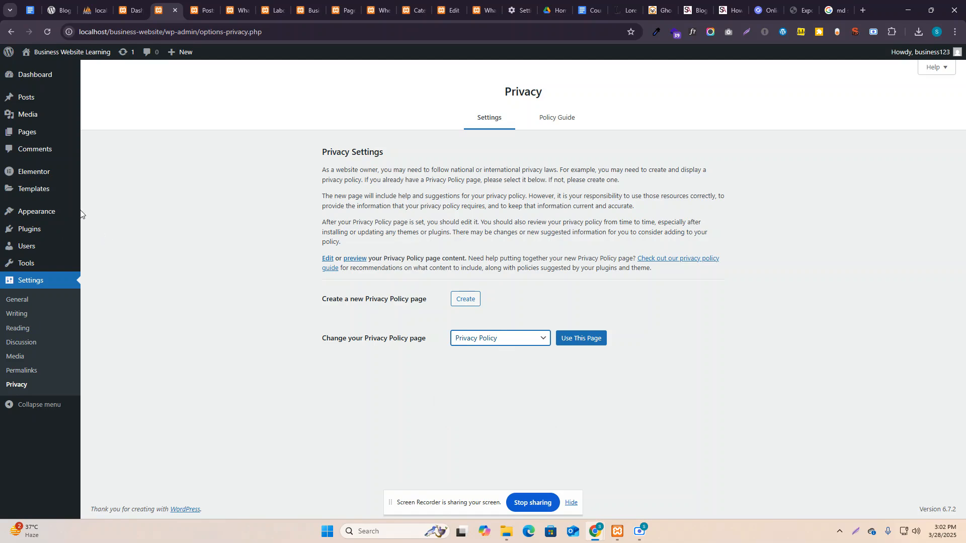
Bring up the XAMPP Control Panel showing Apache and MySQL running.
mouse_move(35, 133)
mouse_move(31, 80)
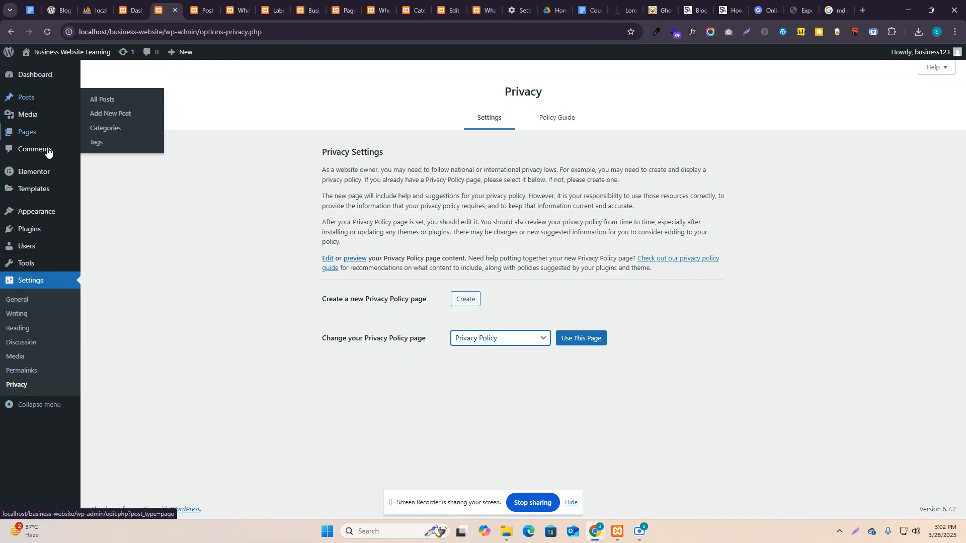
mouse_move(32, 248)
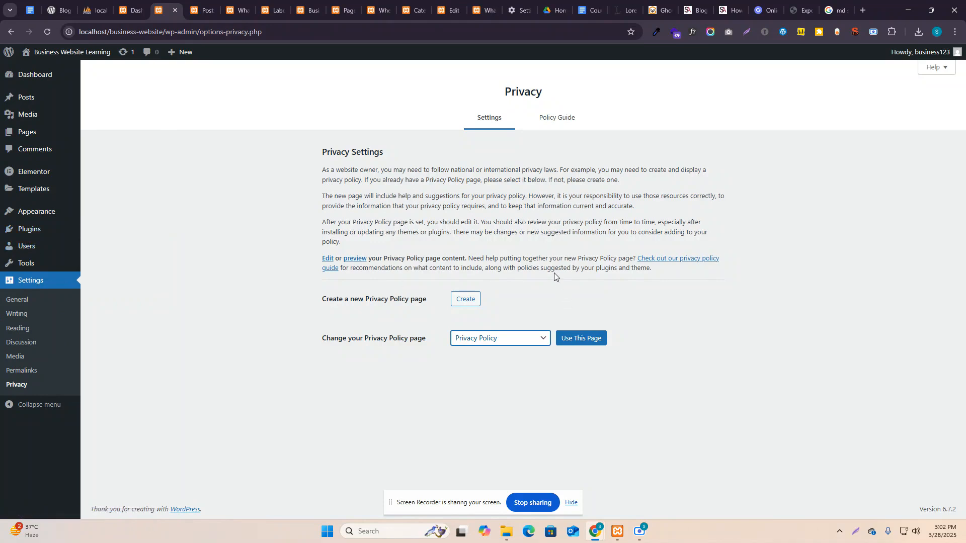
mouse_move(638, 533)
click(618, 534)
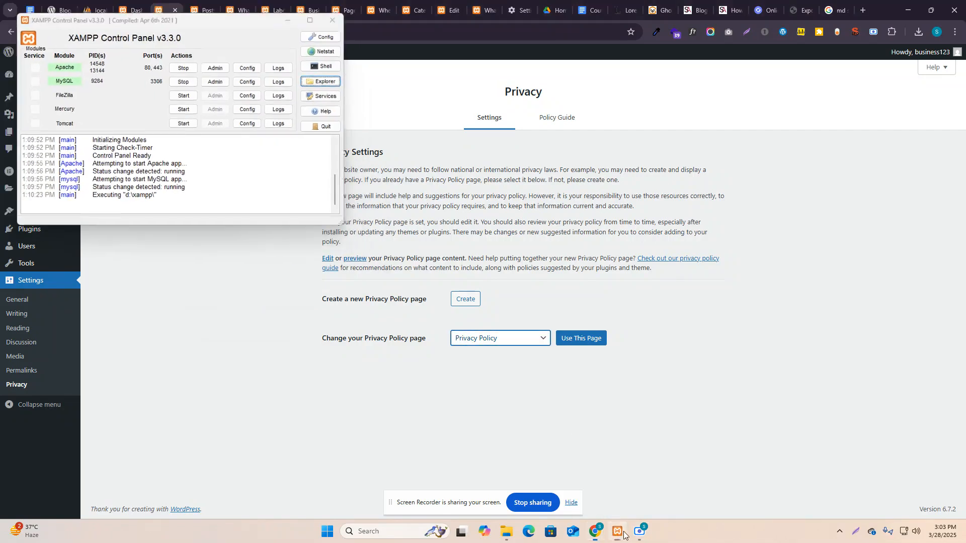